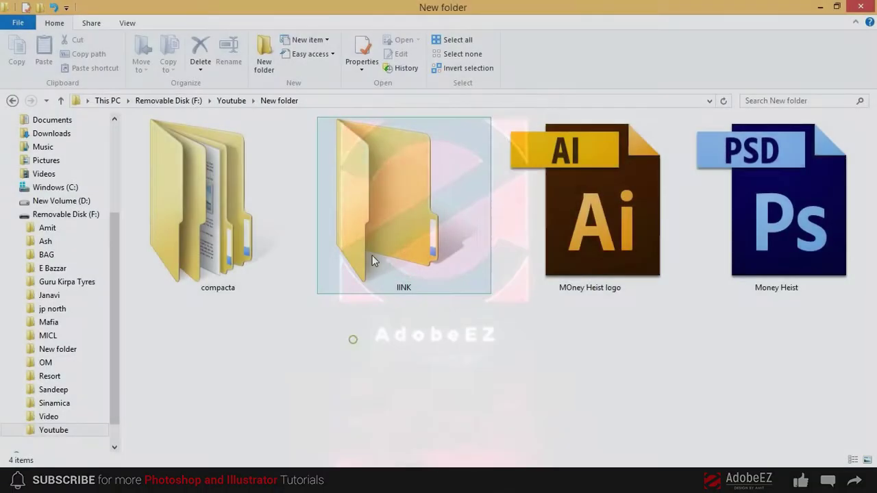
- Place the woman-with-rifle photo from Explorer into Money Heist.psd as a new layer
double_click(372, 256)
left_click_drag(564, 322, 130, 439)
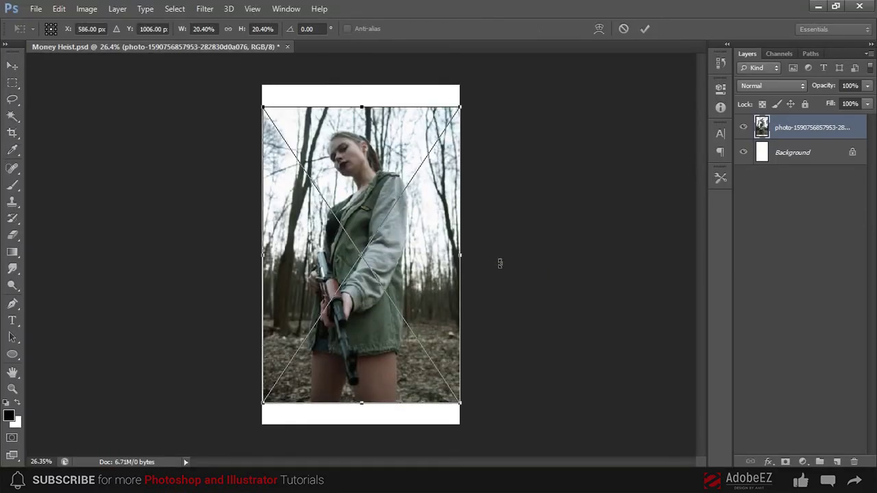
key("Return")
- Check the image size (1168 × 2007 px) and close Image Size without changes
key("ctrl+alt+i")
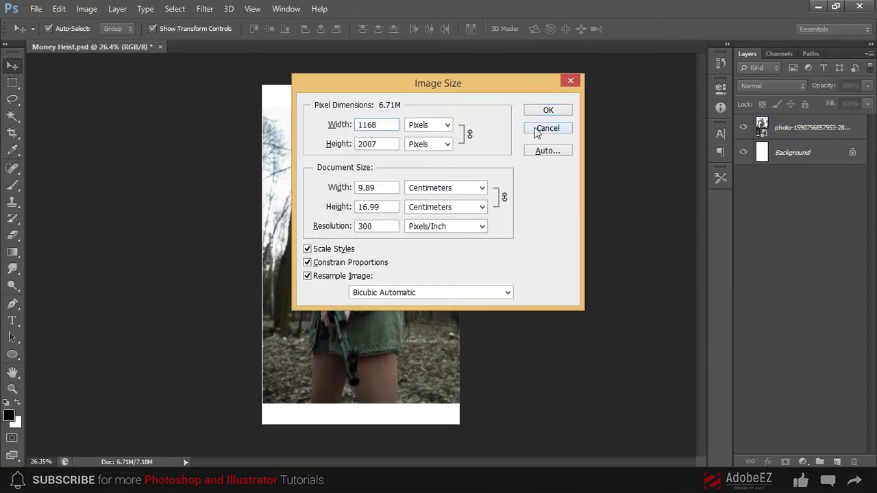
left_click(542, 130)
left_click(805, 134)
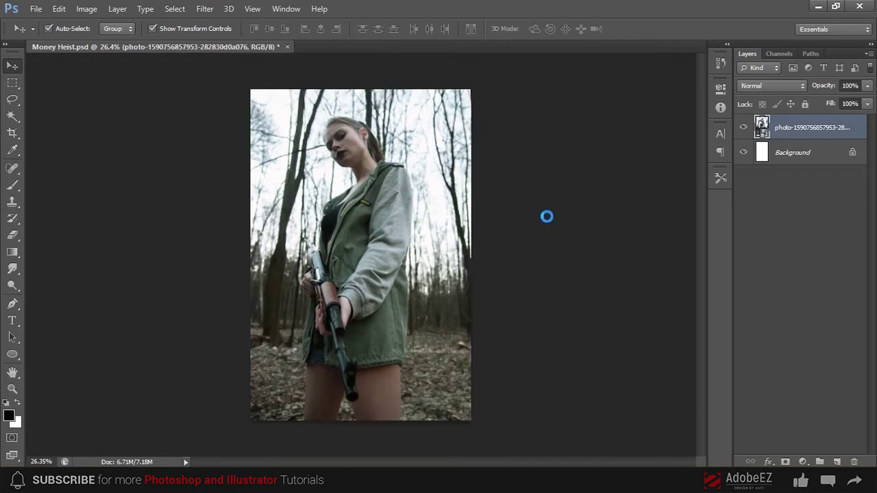
- Start the pen path at the woman's jaw and trace down the neck to the shoulder
scroll(363, 247, "up", 5)
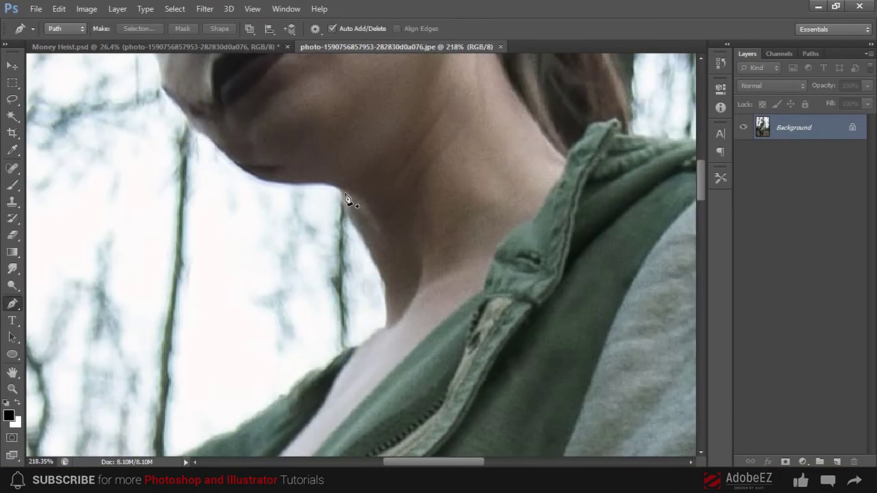
left_click(341, 188)
left_click_drag(411, 252, 428, 134)
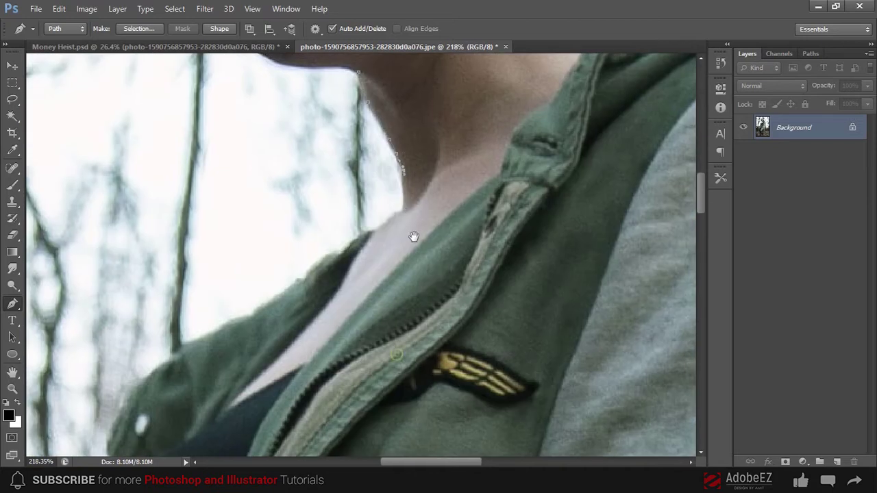
left_click_drag(364, 250, 511, 139)
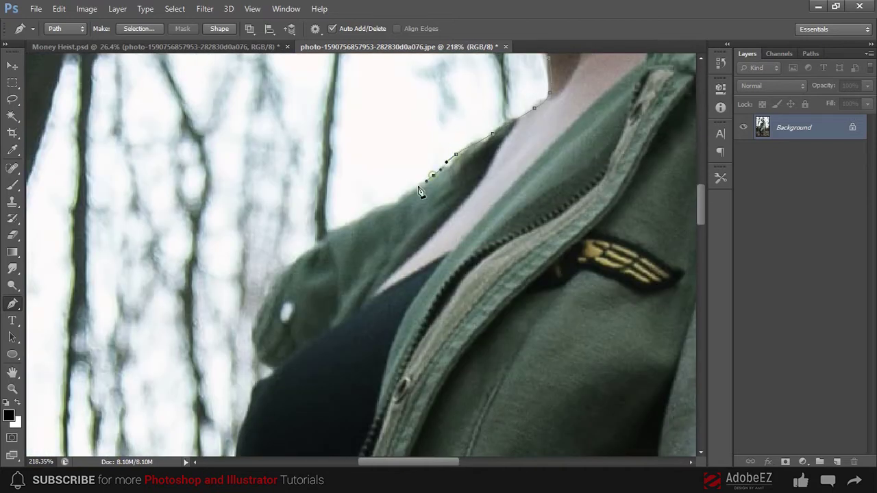
left_click_drag(409, 191, 391, 204)
left_click_drag(348, 229, 411, 148)
left_click(392, 157)
left_click_drag(343, 201, 334, 219)
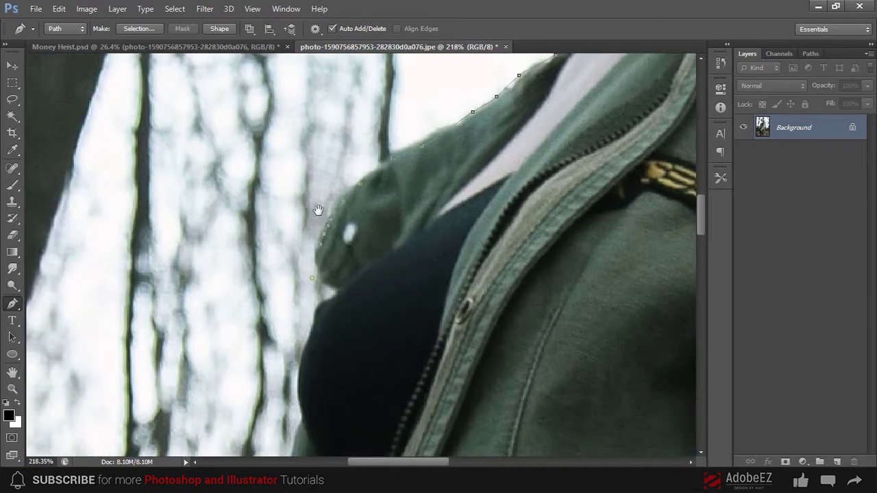
- Continue the path down the jacket edge and curve it around the rifle's top
left_click_drag(312, 277, 318, 210)
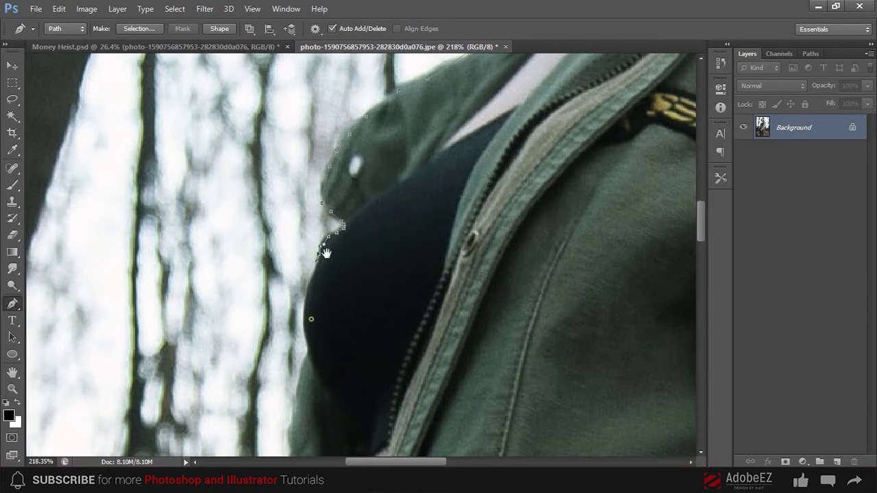
left_click_drag(311, 290, 334, 204)
left_click_drag(334, 244, 349, 282)
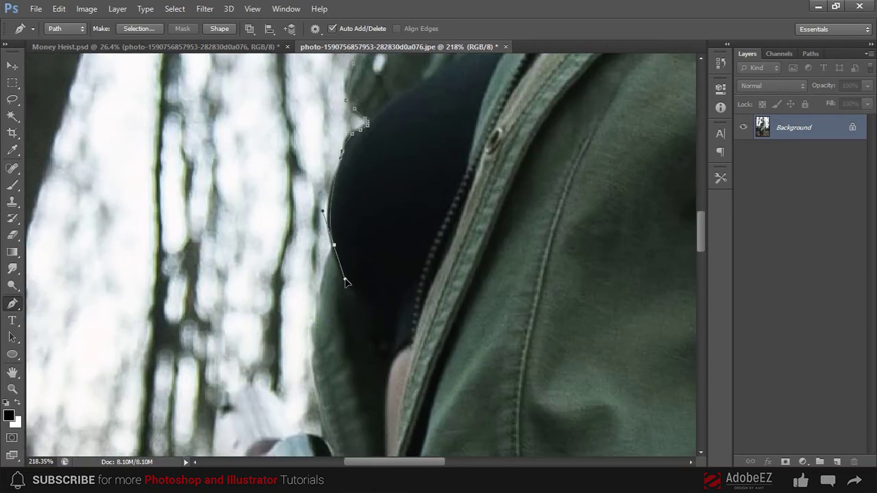
left_click_drag(318, 346, 355, 232)
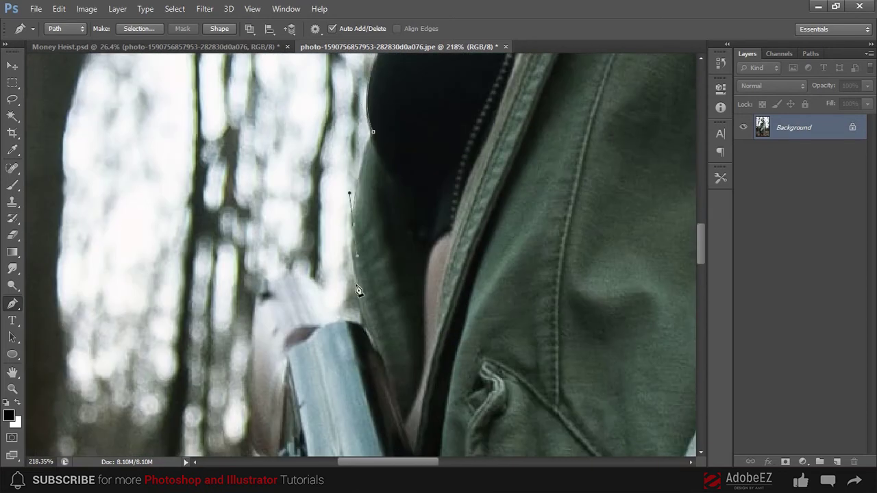
left_click_drag(360, 315, 387, 242)
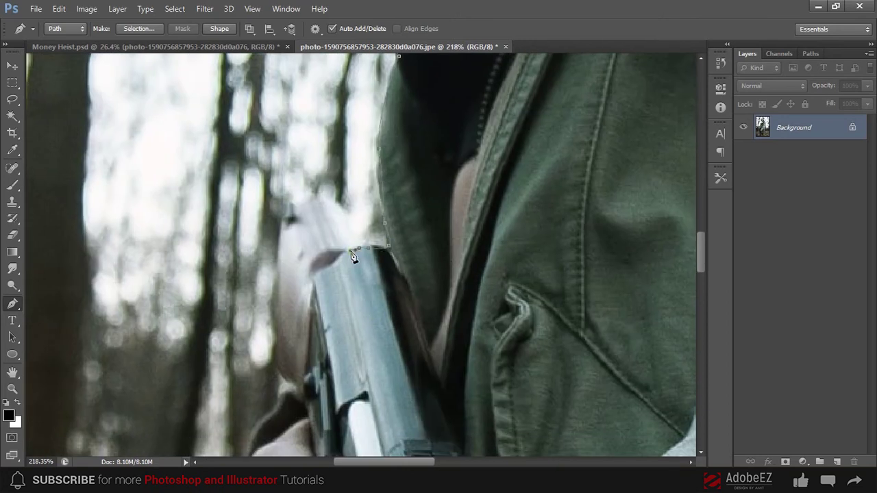
scroll(353, 257, "down", 3)
scroll(336, 250, "up", 4)
left_click_drag(332, 242, 322, 226)
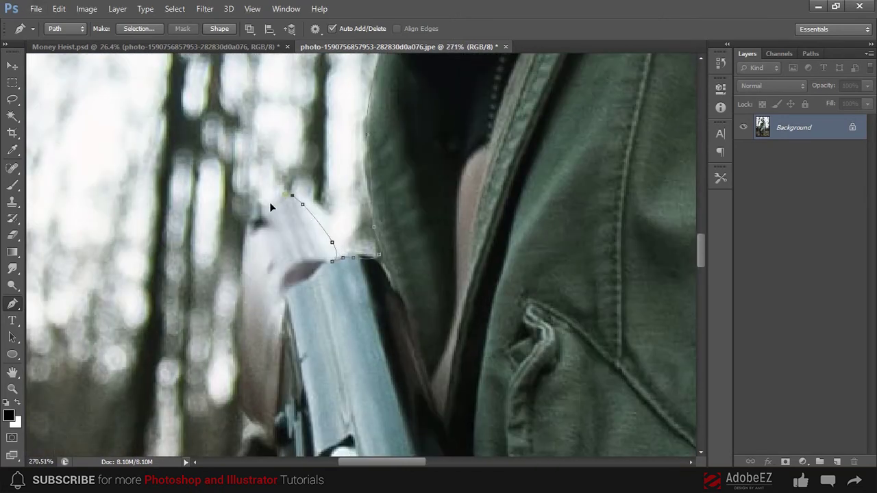
- Trace the path along the rifle edge and around the gripping hand
left_click_drag(280, 294, 327, 182)
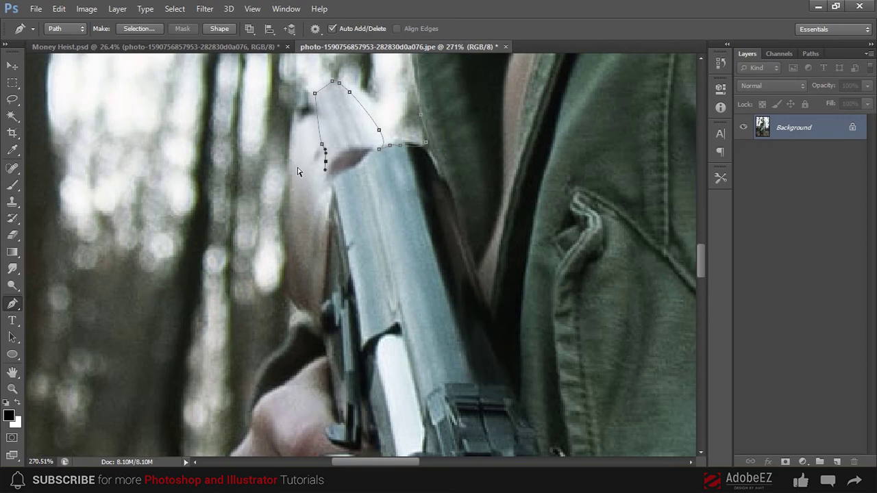
left_click(290, 244)
left_click_drag(291, 318, 293, 236)
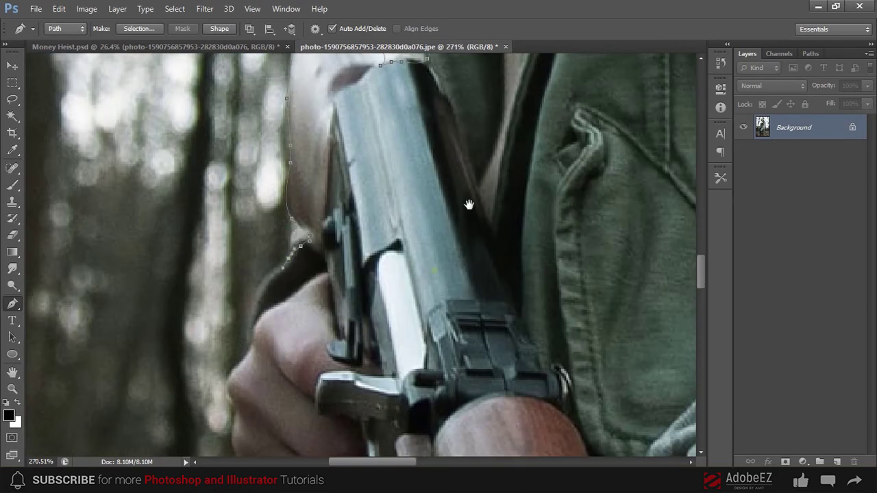
left_click_drag(278, 279, 310, 220)
left_click_drag(253, 344, 322, 185)
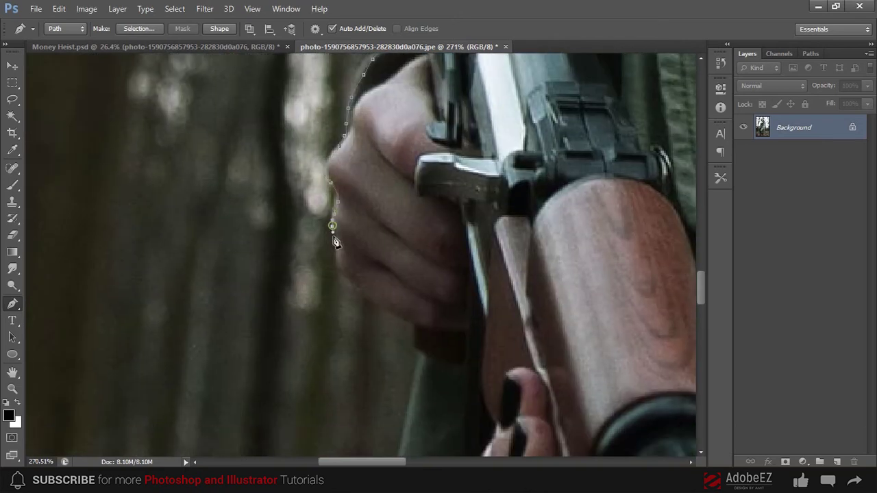
scroll(349, 248, "up", 3)
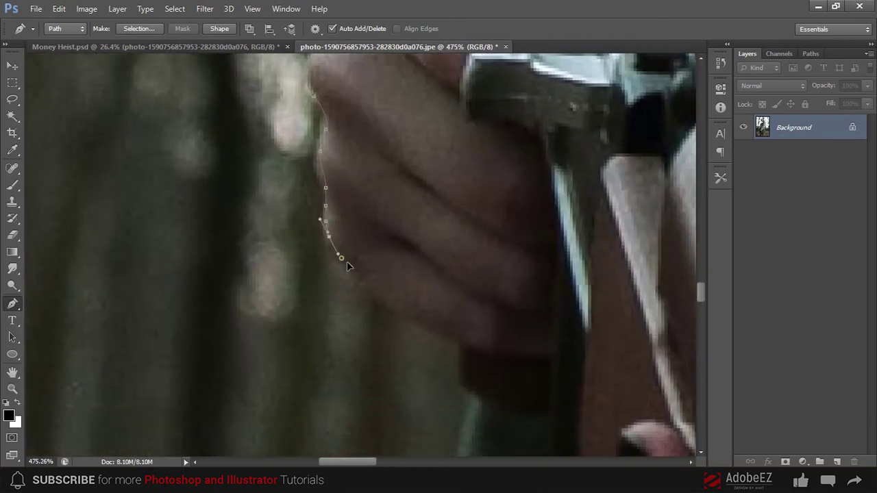
left_click_drag(346, 266, 297, 235)
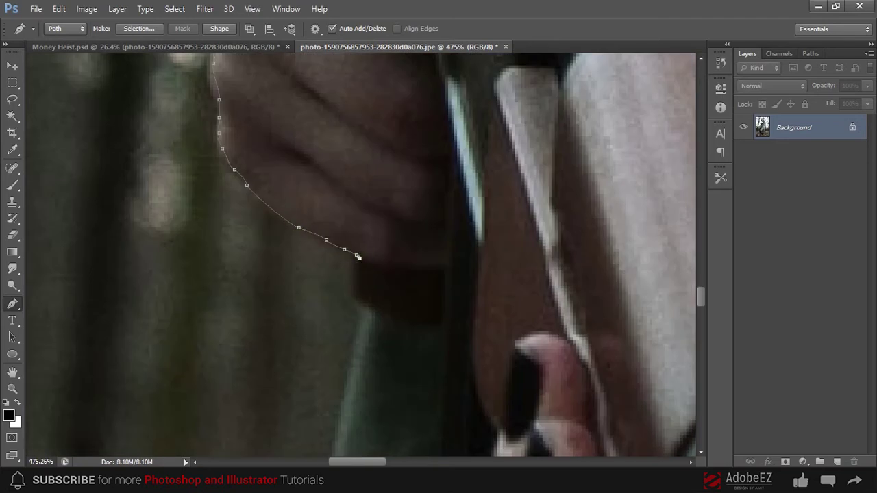
left_click_drag(354, 282, 355, 290)
- Follow the jacket hem and edge down to the photo's bottom edge
scroll(397, 323, "down", 3)
scroll(377, 299, "down", 2)
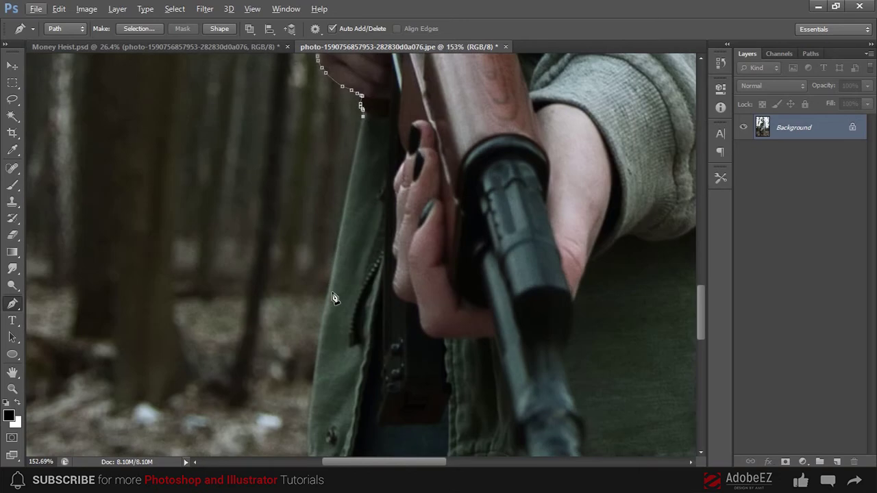
scroll(334, 298, "up", 1)
left_click(336, 234)
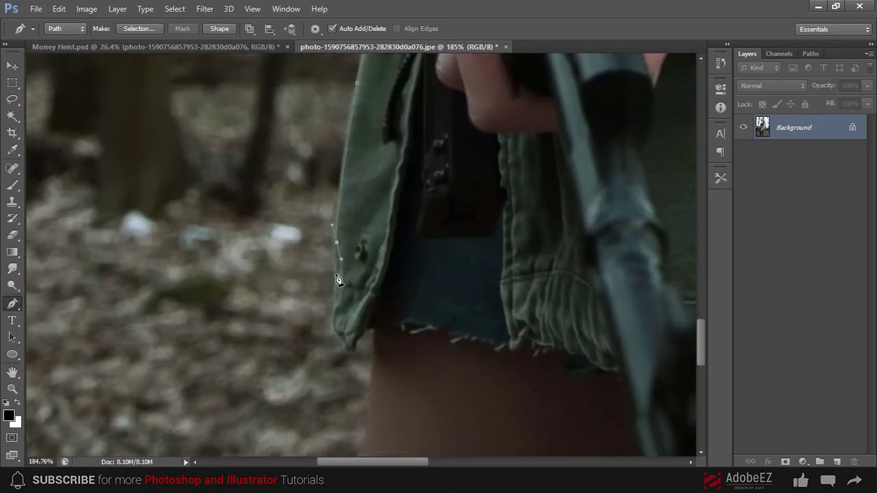
left_click_drag(335, 283, 335, 300)
scroll(322, 288, "up", 2)
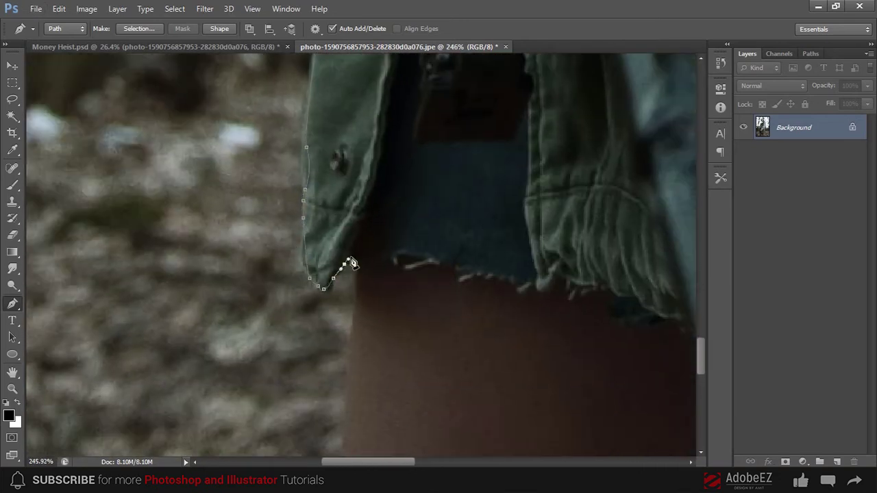
scroll(350, 262, "down", 2)
scroll(352, 283, "down", 5)
scroll(319, 160, "up", 1)
left_click(295, 190)
scroll(470, 196, "right", 1)
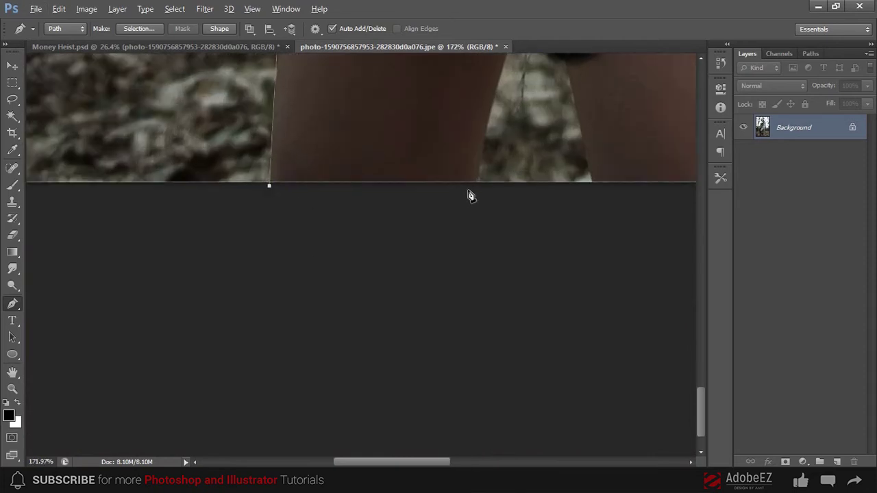
scroll(470, 196, "up", 4)
- Extend the path along the bottom edge, up the leg and around the rifle tip
left_click(442, 352)
left_click(449, 293)
left_click(477, 191)
left_click(486, 148)
left_click(494, 132)
left_click(509, 187)
left_click(516, 207)
left_click_drag(532, 216, 535, 222)
left_click_drag(552, 283, 406, 211)
left_click(420, 278)
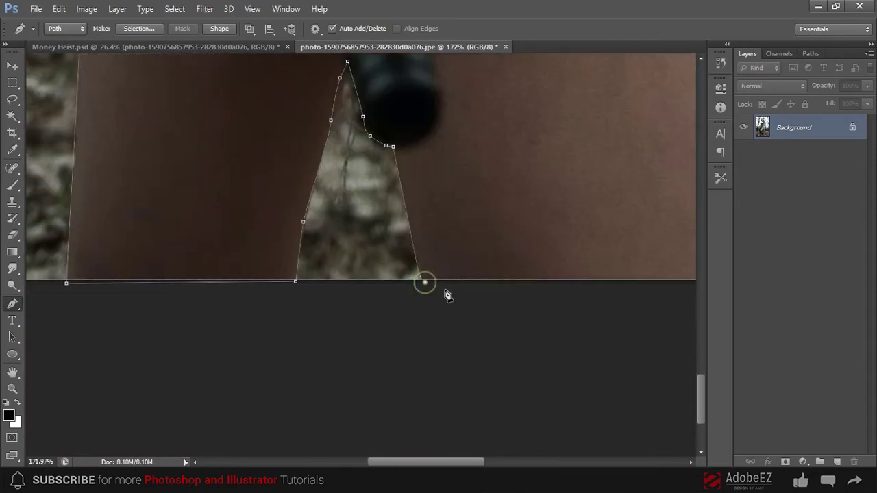
scroll(447, 294, "down", 3)
left_click(528, 282)
scroll(531, 158, "up", 5)
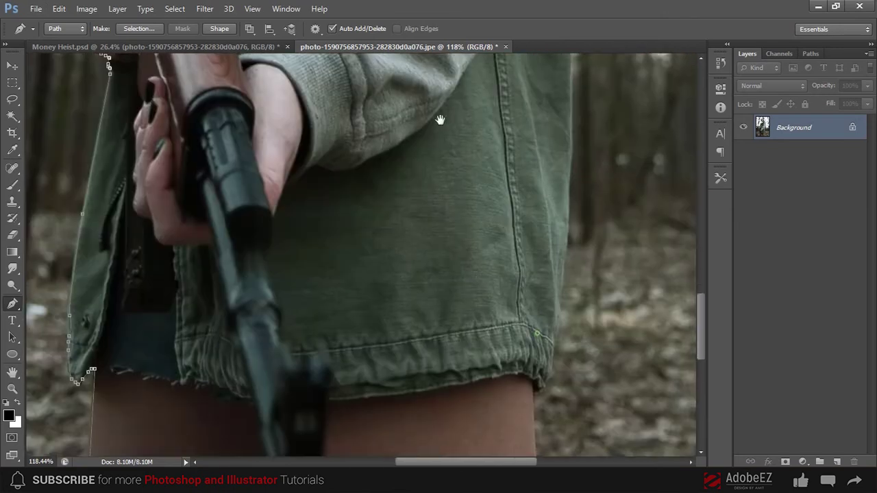
scroll(440, 137, "down", 3)
- Trace the path up from the shorts' hem along the sleeve to the shoulder and hair
left_click_drag(436, 180, 426, 140)
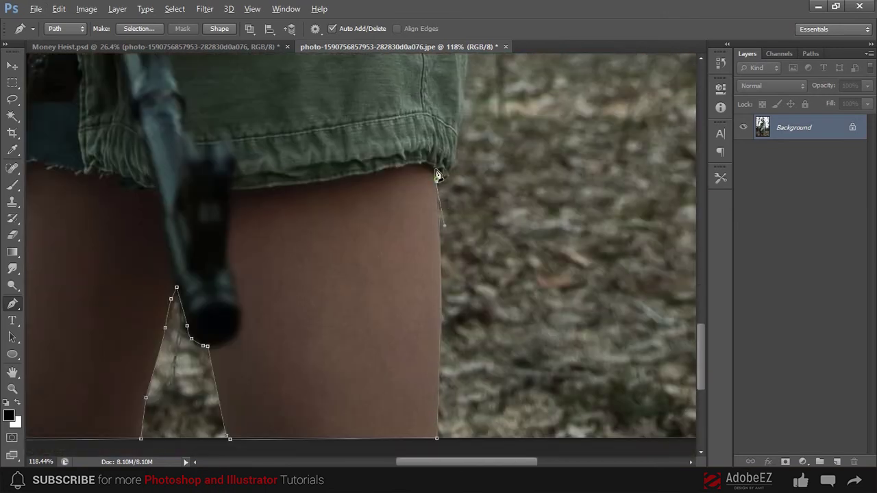
left_click_drag(468, 120, 455, 220)
mouse_move(463, 138)
left_mouse_down()
mouse_move(457, 198)
mouse_move(479, 287)
left_mouse_up()
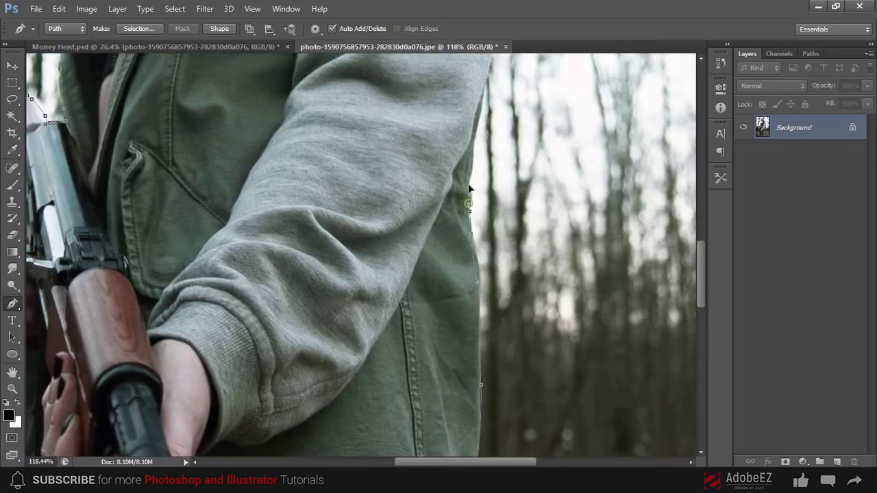
left_click_drag(468, 188, 478, 269)
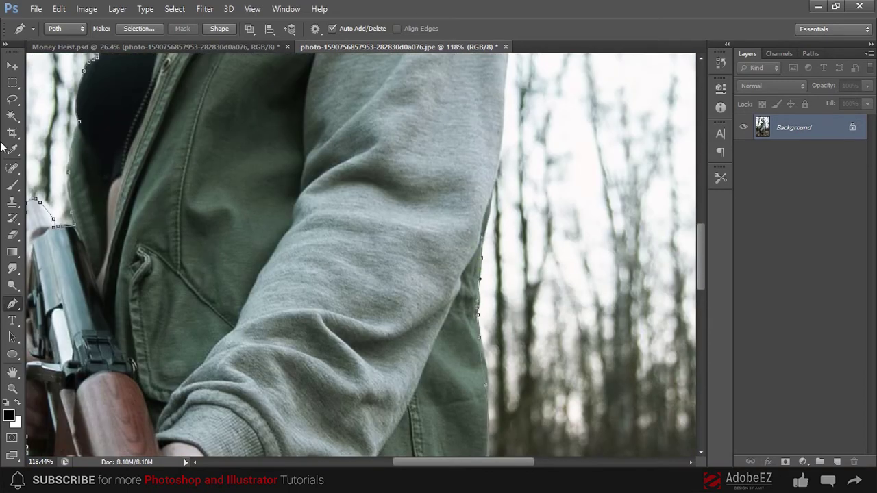
left_click_drag(455, 215, 444, 273)
left_click_drag(454, 218, 456, 278)
left_click_drag(450, 210, 458, 285)
left_click_drag(448, 253, 441, 222)
left_click_drag(343, 112, 521, 243)
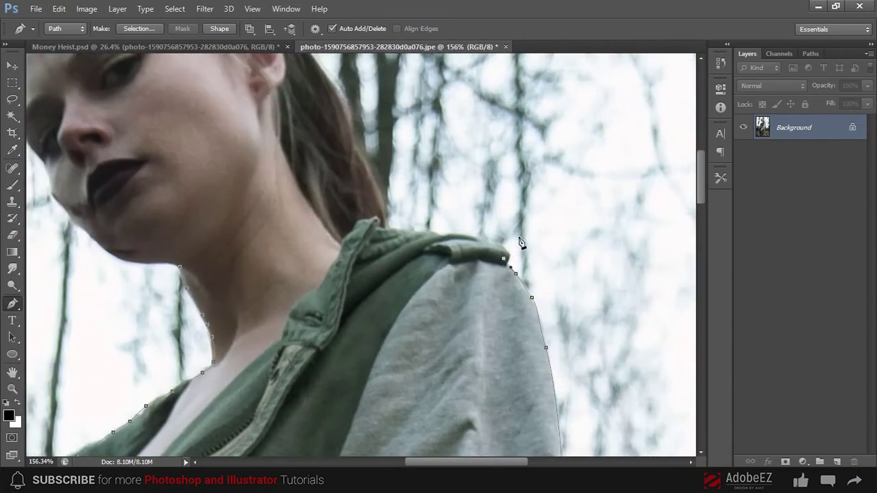
mouse_move(418, 232)
left_mouse_down()
mouse_move(406, 233)
mouse_move(400, 299)
left_mouse_up()
- Outline the woman's hairline and the side of her hair
scroll(405, 233, "up", 3)
scroll(374, 260, "up", 3)
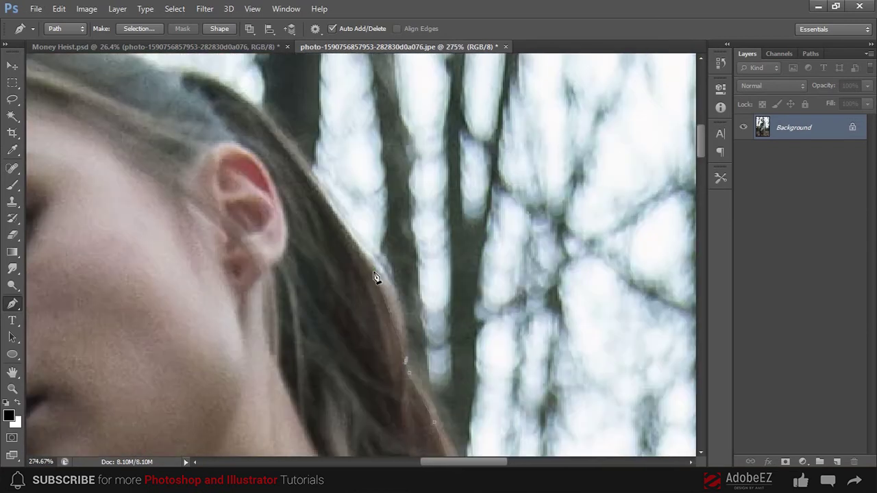
left_click_drag(287, 132, 324, 207)
left_click_drag(255, 182, 388, 165)
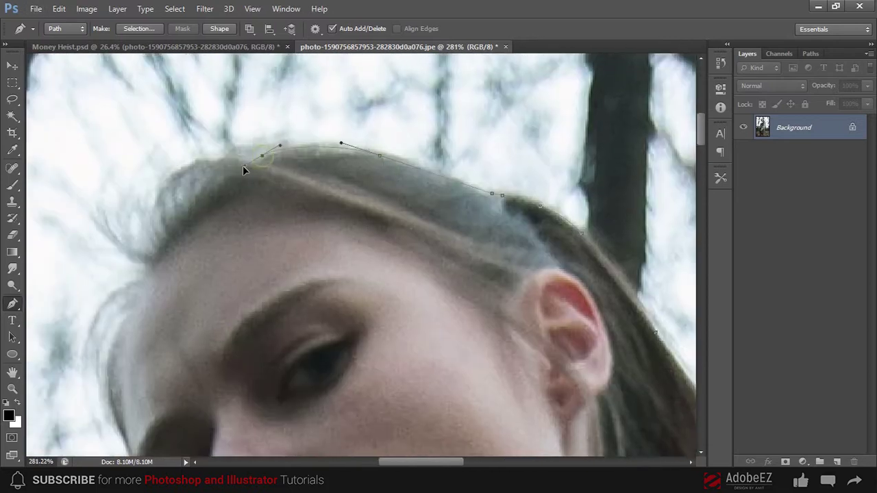
left_click(141, 247)
left_click_drag(141, 247, 310, 205)
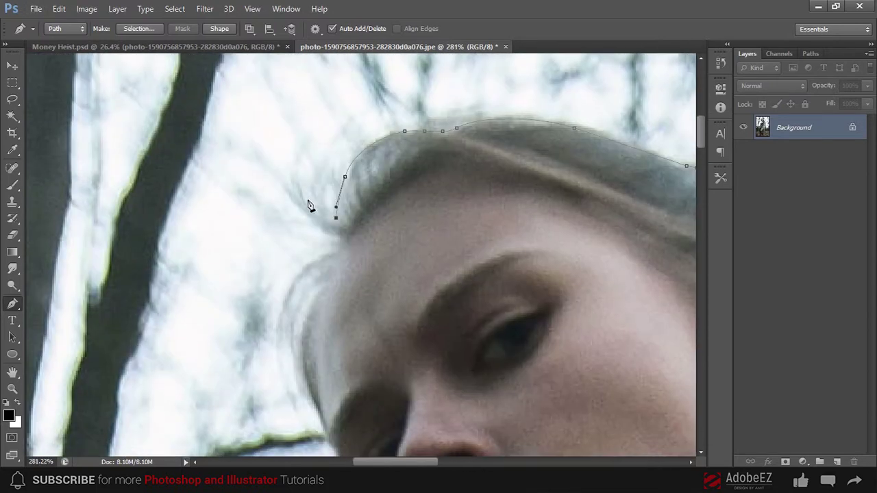
mouse_move(336, 234)
left_mouse_down()
mouse_move(356, 236)
mouse_move(446, 78)
left_mouse_up()
- Finish the path along the face edge, cheek, chin and jaw
left_click_drag(400, 138, 394, 174)
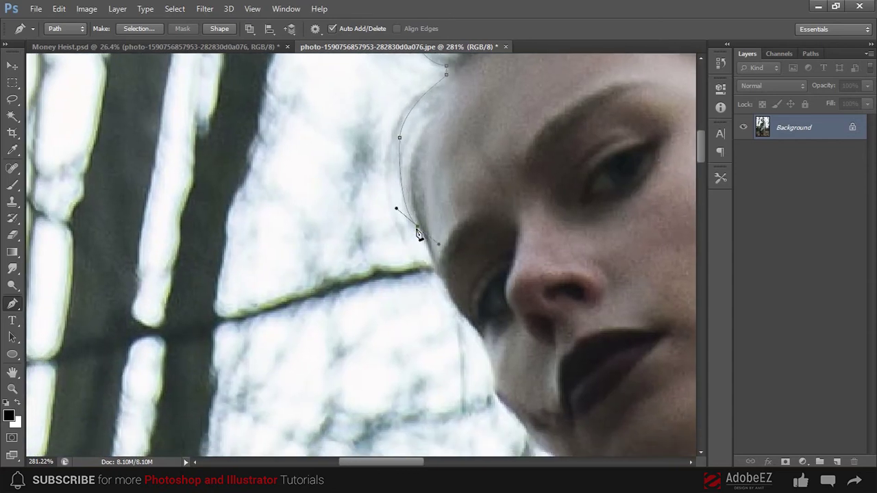
scroll(381, 169, "up", 2)
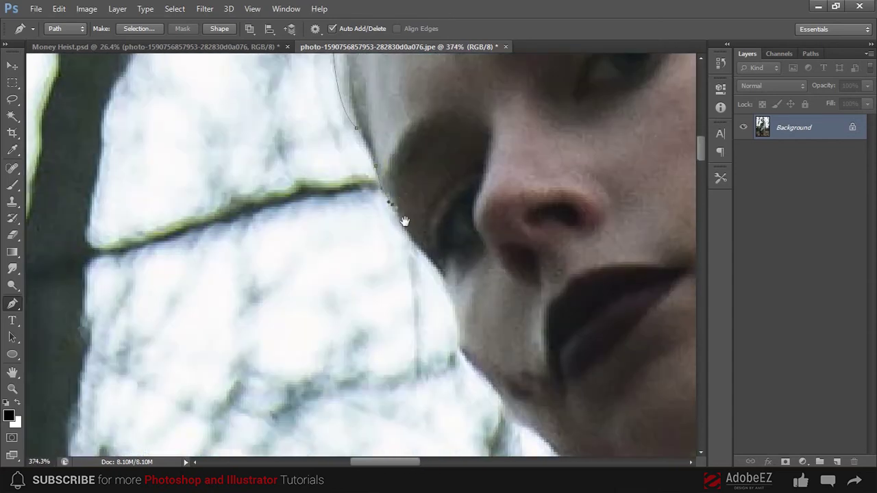
left_click_drag(404, 221, 340, 147)
scroll(384, 196, "up", 1)
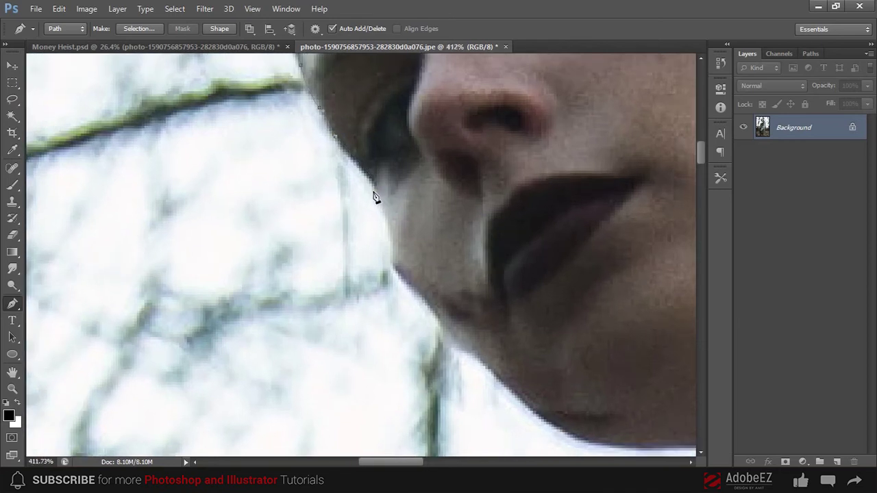
left_click(376, 192)
scroll(395, 249, "down", 2)
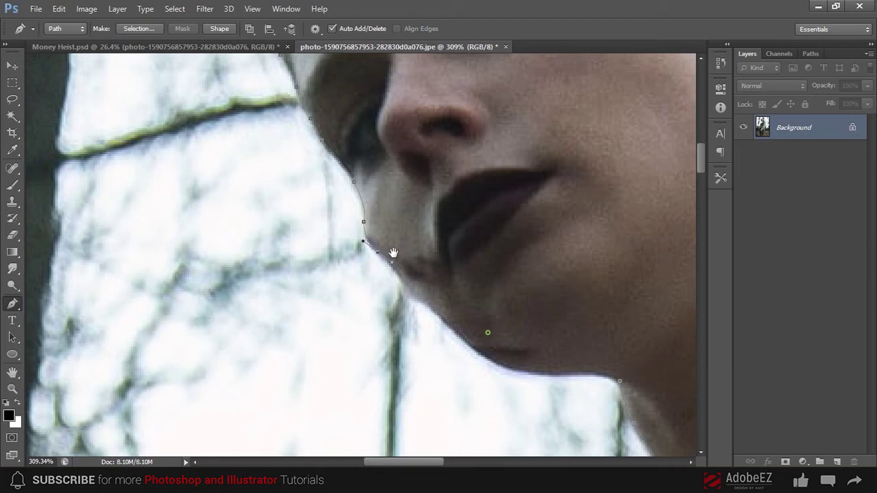
left_click_drag(479, 335, 389, 278)
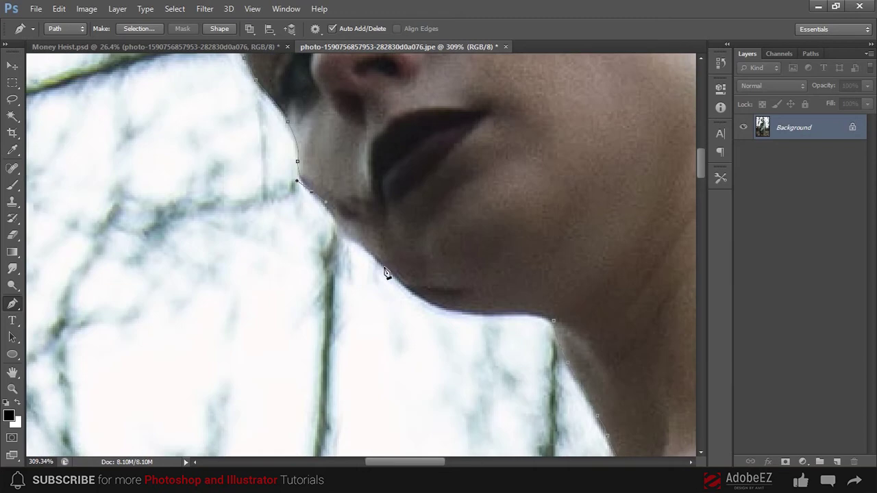
left_click(388, 282)
left_click_drag(483, 343, 388, 255)
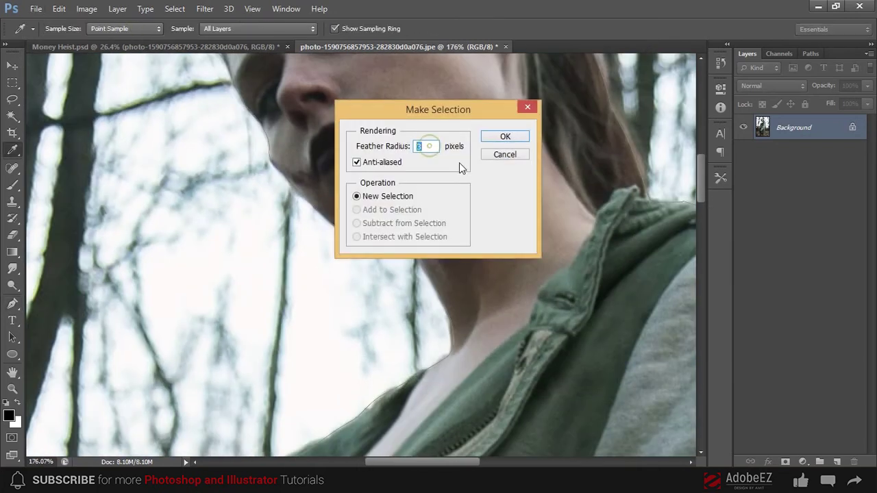
- Make the selection with a 1 px feather and copy the woman onto a new layer
type("1")
key("Return")
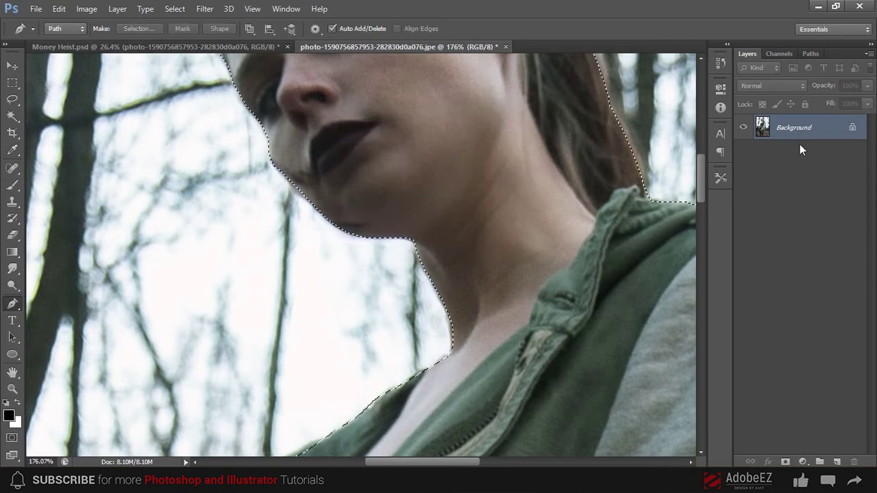
right_click(798, 136)
key("Escape")
key("ctrl+j")
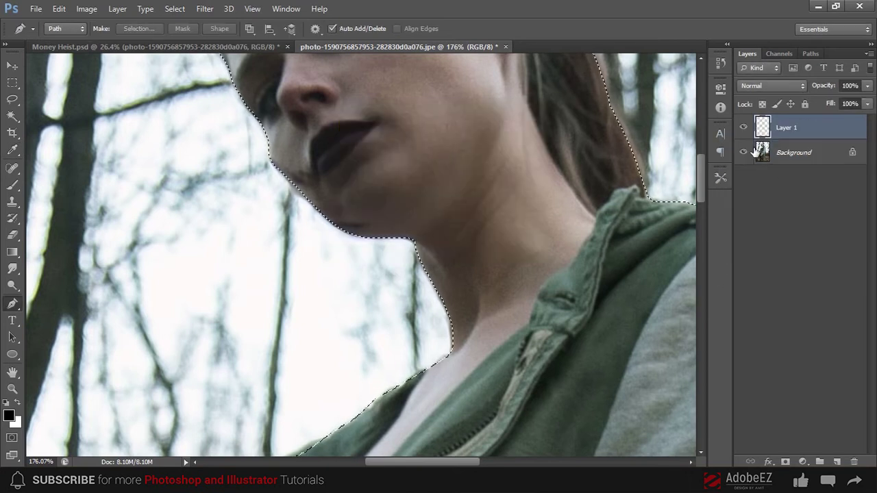
- Move the cut-out into Money Heist.psd, rasterize it and centre it on the canvas
key("ctrl+0")
key("v")
mouse_move(404, 117)
left_mouse_down()
mouse_move(205, 46)
mouse_move(384, 195)
left_mouse_up()
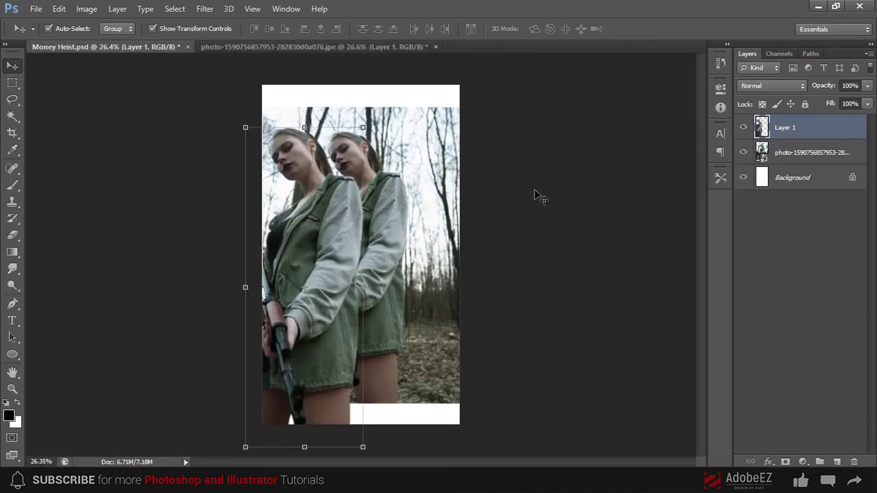
right_click(755, 127)
left_click(606, 150)
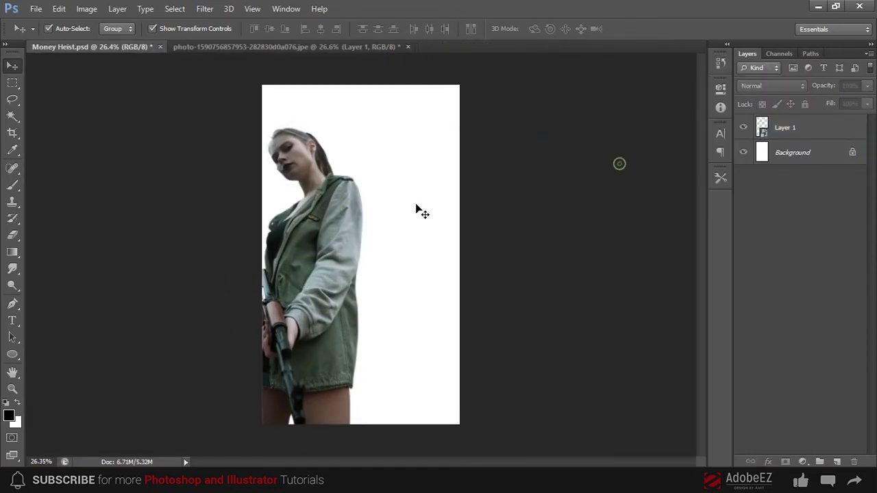
left_click_drag(416, 208, 470, 206)
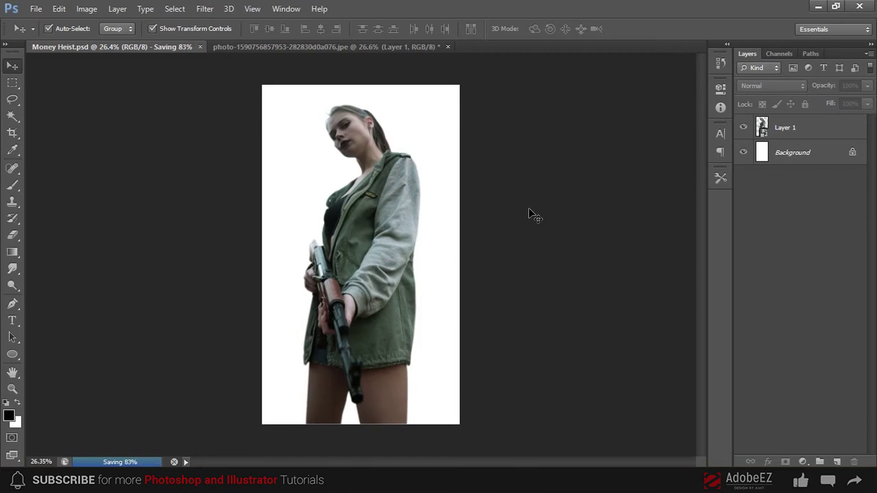
- Start a Pen path on the woman layer with anchors along the shorts hem
left_click(443, 231)
scroll(411, 205, "up", 3)
scroll(397, 274, "down", 2)
scroll(395, 348, "up", 2)
key("p")
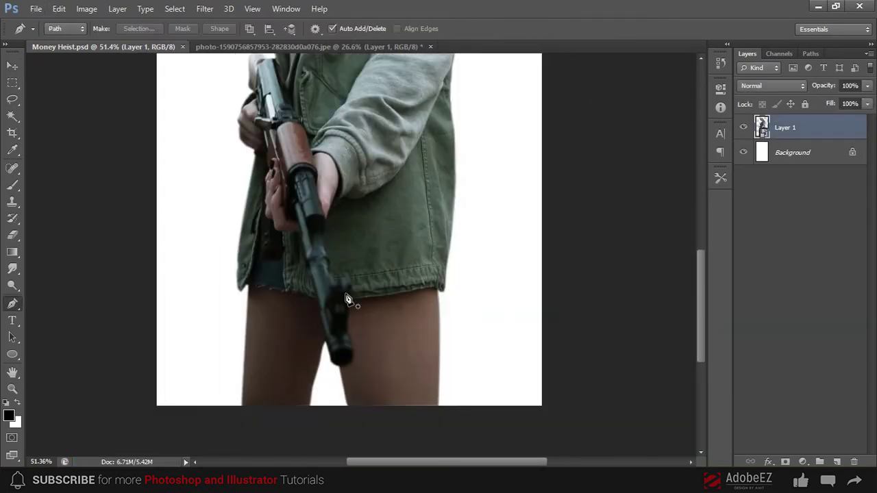
scroll(345, 298, "up", 3)
left_click(364, 317)
left_click_drag(416, 311, 430, 309)
left_click(482, 301)
left_click(514, 295)
left_click_drag(543, 290, 557, 293)
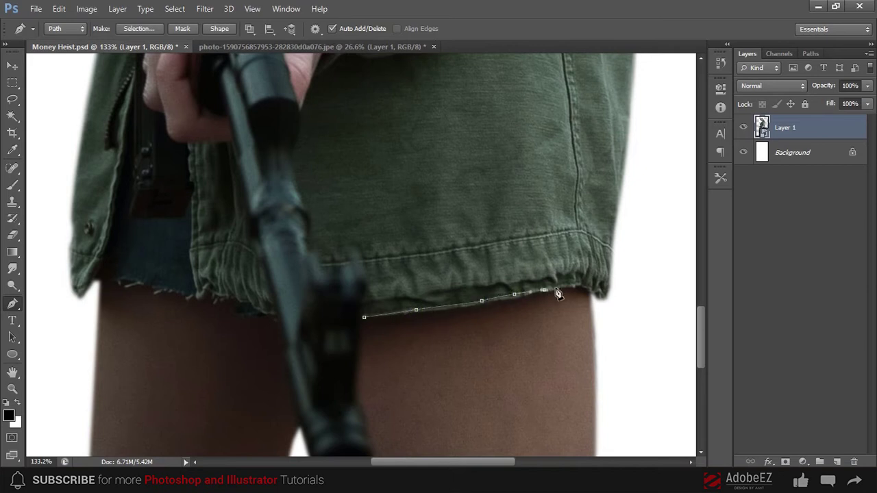
left_click(594, 293)
- Hide the white background layer and continue the path across the shoulder and collar
scroll(603, 239, "up", 3)
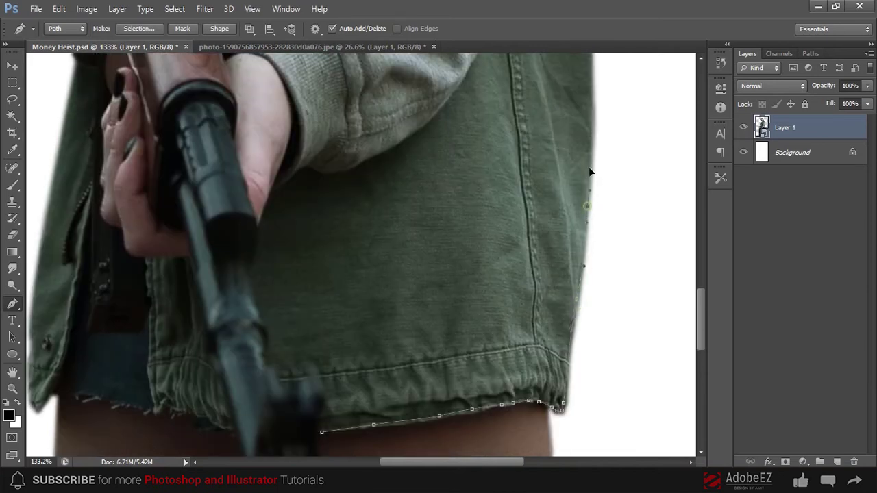
scroll(596, 206, "up", 5)
scroll(602, 260, "up", 3)
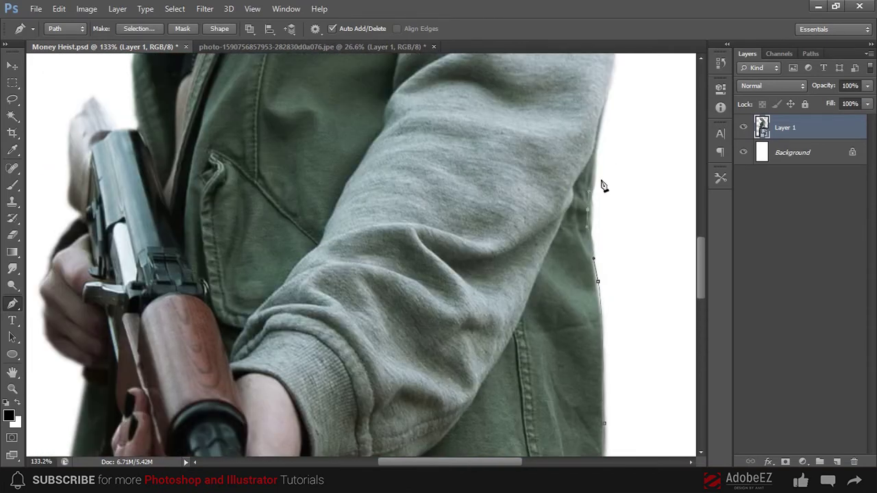
left_click(743, 153)
scroll(564, 313, "up", 3)
scroll(566, 243, "up", 3)
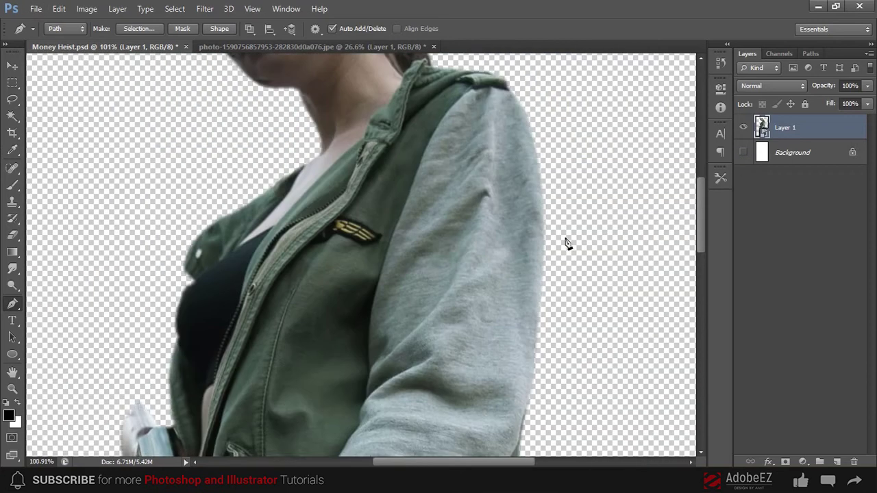
scroll(561, 342, "up", 3)
scroll(558, 411, "up", 3)
left_click(540, 172)
left_click(420, 190)
scroll(383, 192, "up", 2)
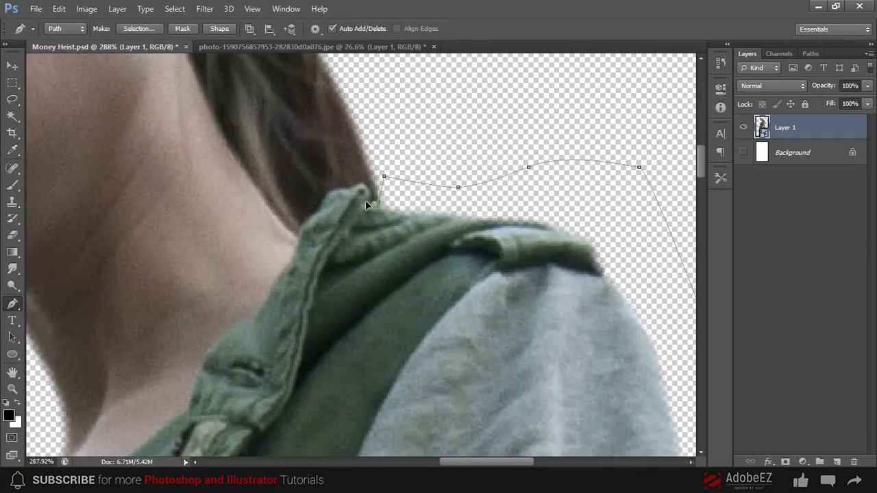
left_click_drag(300, 240, 424, 127)
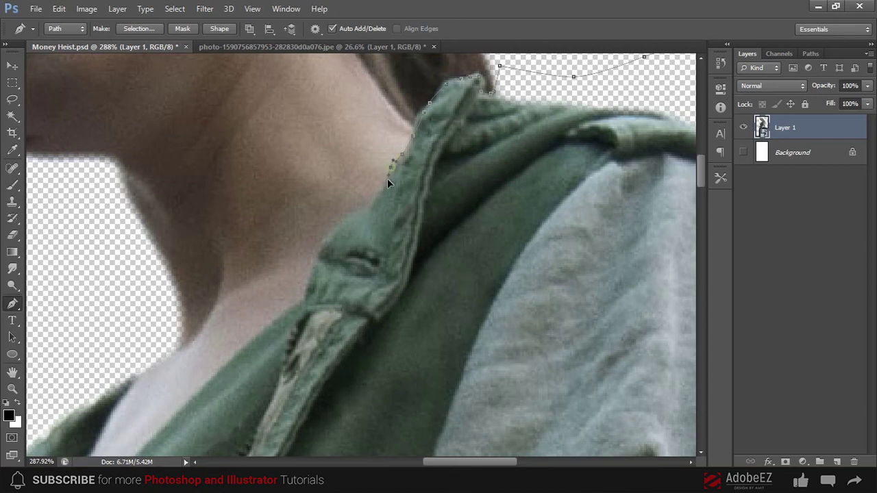
left_click(372, 200)
left_click_drag(373, 205, 463, 110)
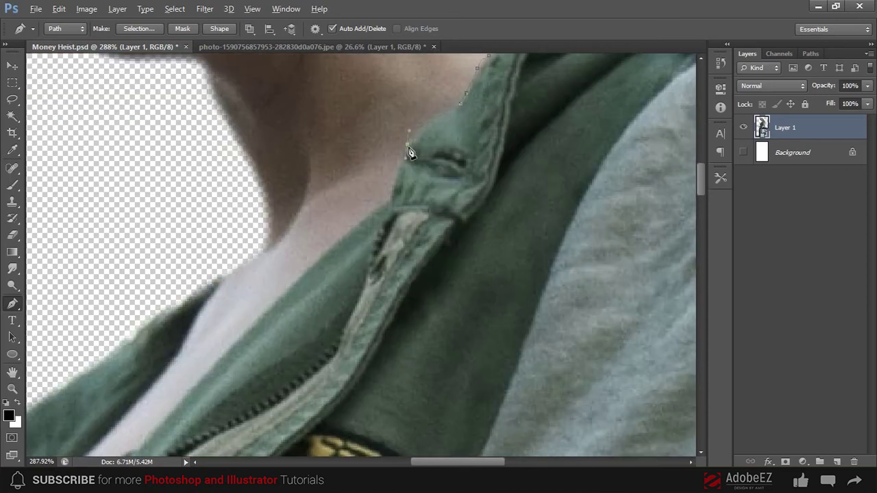
left_click_drag(302, 250, 471, 199)
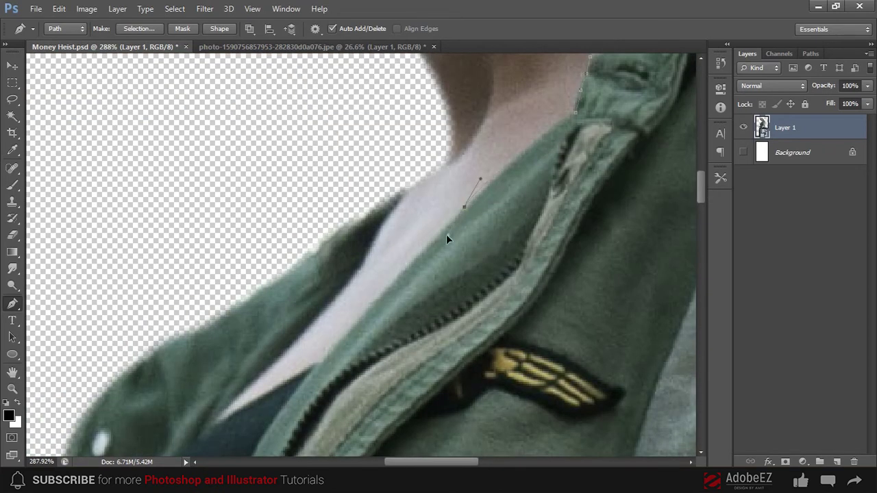
- Continue the path with anchors down the jacket's zipper edge
scroll(465, 213, "down", 3)
scroll(446, 231, "up", 2)
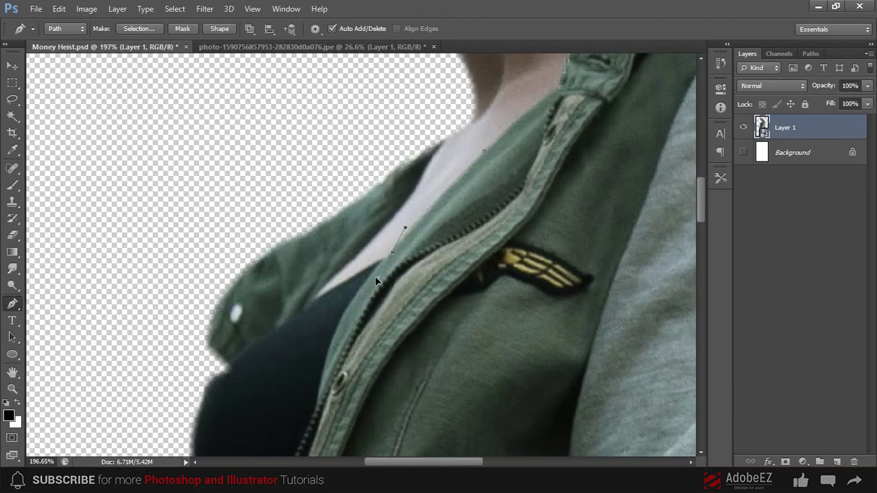
scroll(370, 291, "up", 2)
left_click_drag(369, 291, 392, 244)
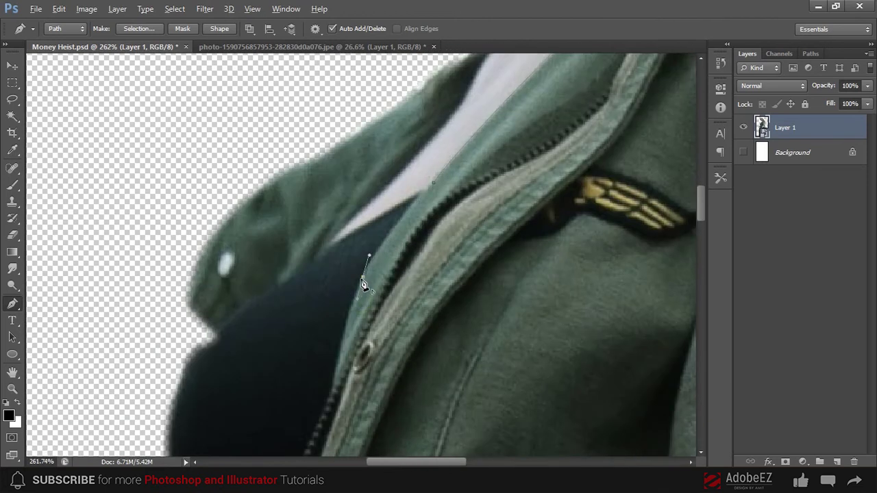
scroll(363, 284, "down", 2)
scroll(401, 239, "up", 1)
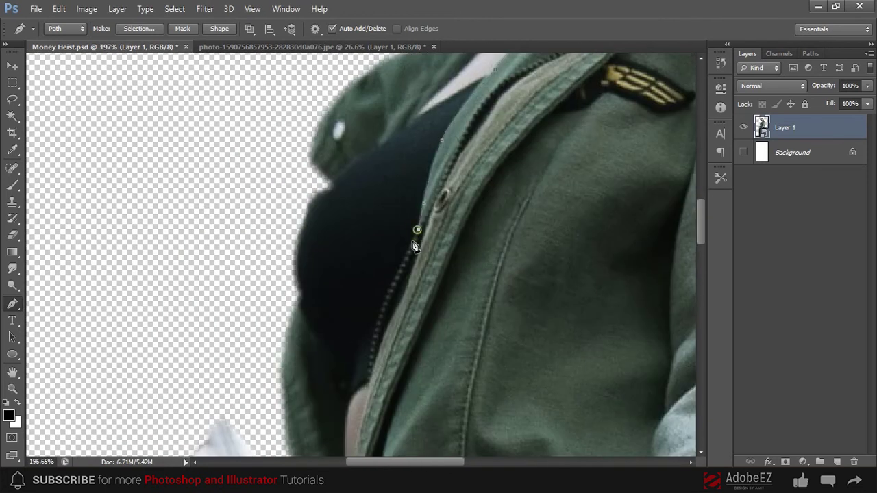
scroll(408, 198, "down", 2)
left_click(401, 187)
left_click(386, 231)
left_click(379, 279)
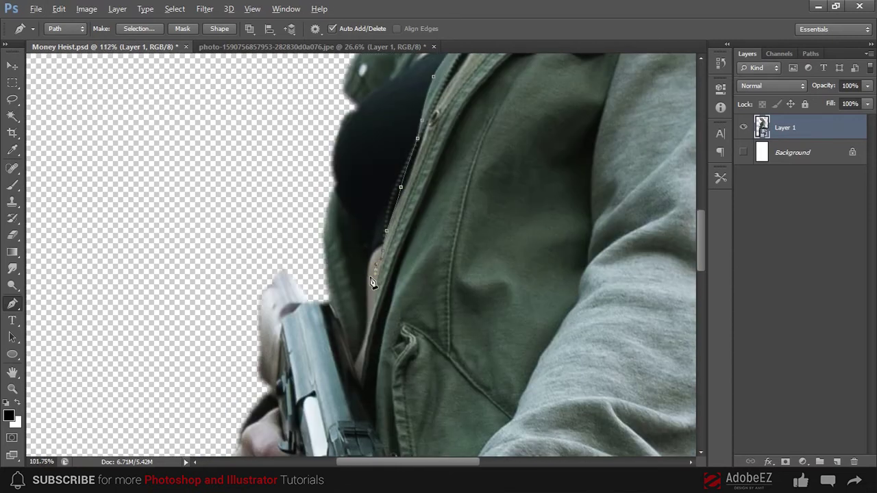
scroll(380, 226, "up", 2)
scroll(369, 269, "up", 3)
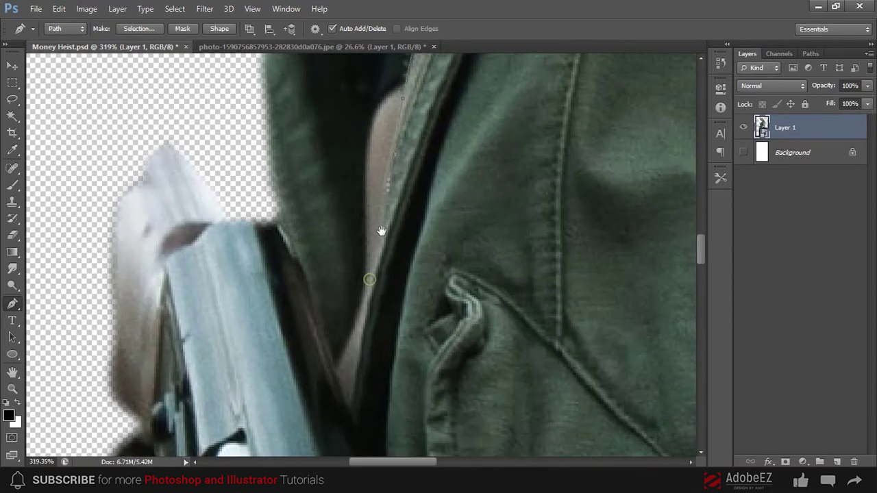
scroll(340, 314, "down", 3)
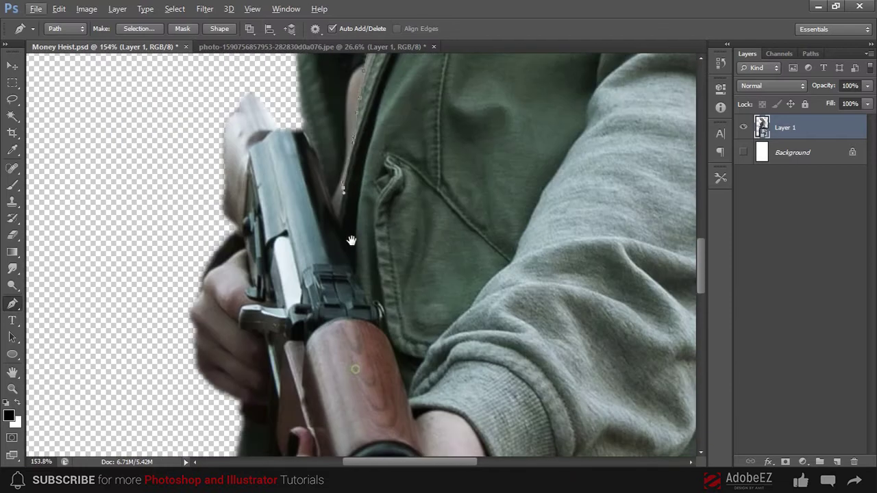
scroll(341, 308, "up", 3)
scroll(342, 301, "down", 3)
scroll(343, 274, "up", 1)
- Trace anchors around the rifle's rear sight and along the handguard edge
left_click(341, 255)
scroll(349, 295, "up", 1)
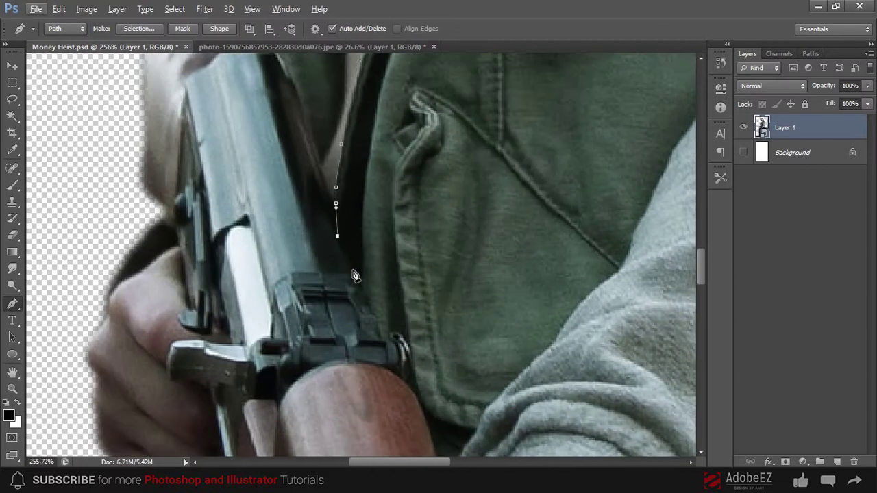
scroll(356, 274, "down", 1)
scroll(350, 274, "up", 2)
left_click(322, 221)
left_click(328, 235)
left_click(334, 251)
left_click(371, 286)
left_click(372, 306)
left_click(377, 323)
scroll(355, 253, "down", 2)
scroll(341, 262, "down", 1)
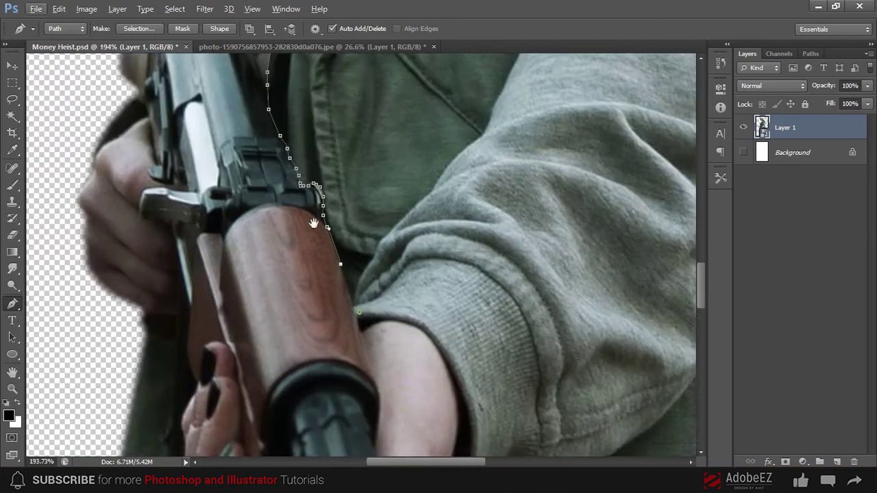
scroll(313, 224, "up", 2)
left_click(289, 158)
left_click(306, 213)
left_click(309, 228)
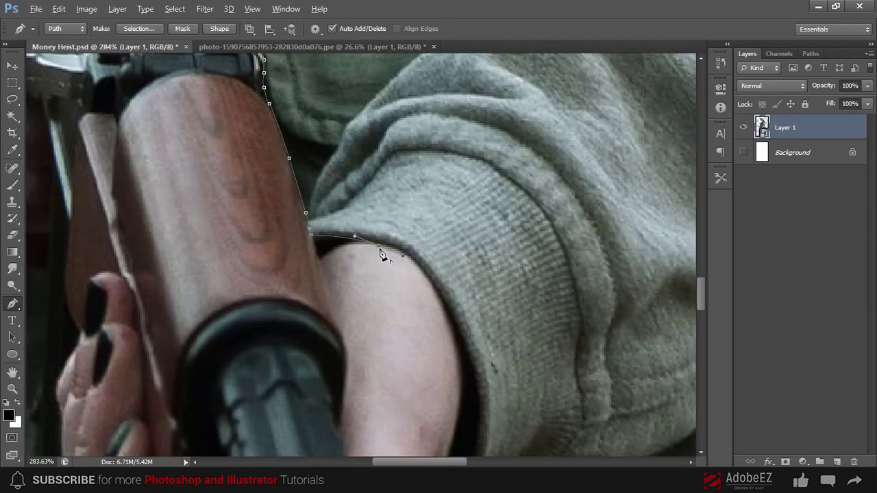
- Trace down the sleeve edge and past the hand to the jacket edge
scroll(382, 255, "down", 2)
left_click(409, 217)
left_click(432, 281)
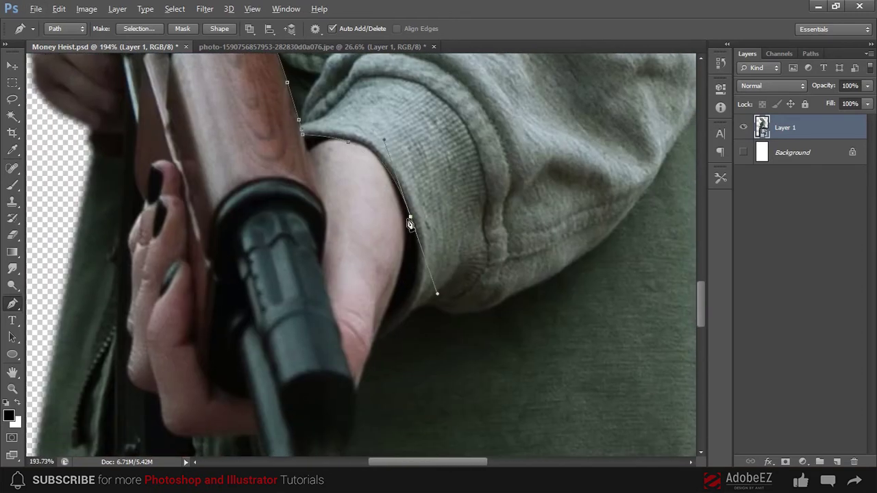
scroll(409, 224, "down", 1)
scroll(420, 210, "up", 2)
mouse_move(404, 258)
left_mouse_down()
mouse_move(341, 307)
mouse_move(347, 291)
left_mouse_up()
left_click(404, 257, "alt")
scroll(394, 247, "down", 3)
left_click(363, 236)
left_click(346, 300)
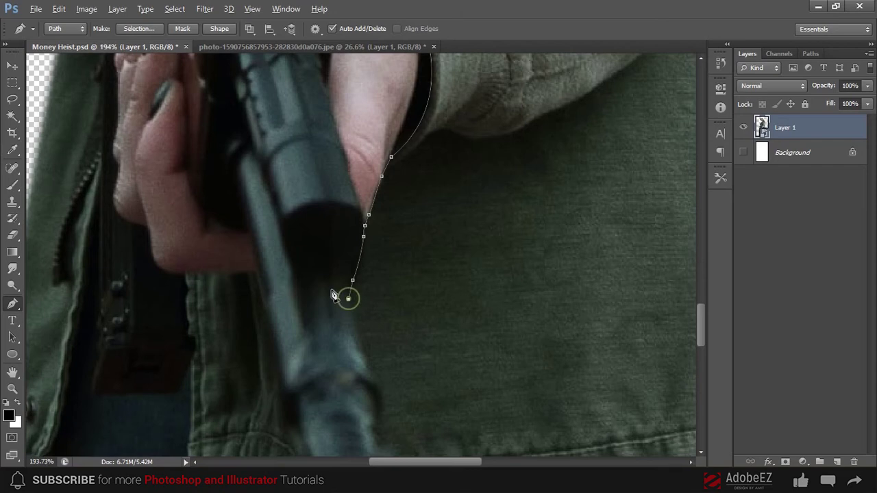
scroll(347, 297, "down", 2)
scroll(281, 267, "up", 2)
left_click(274, 253)
left_click_drag(287, 282, 280, 306)
- Close the outline at the jacket hem and convert the path into a selection
scroll(280, 306, "down", 2)
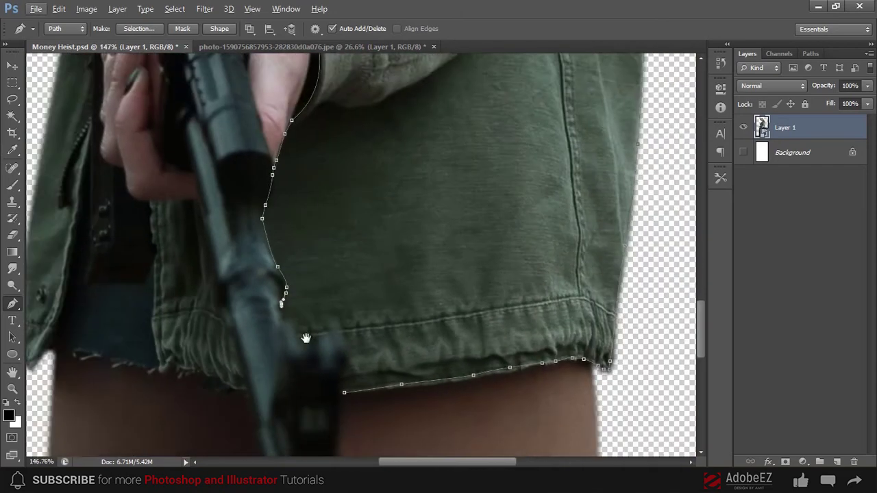
scroll(267, 262, "up", 1)
left_click(322, 327)
scroll(328, 336, "down", 2)
scroll(366, 254, "down", 1)
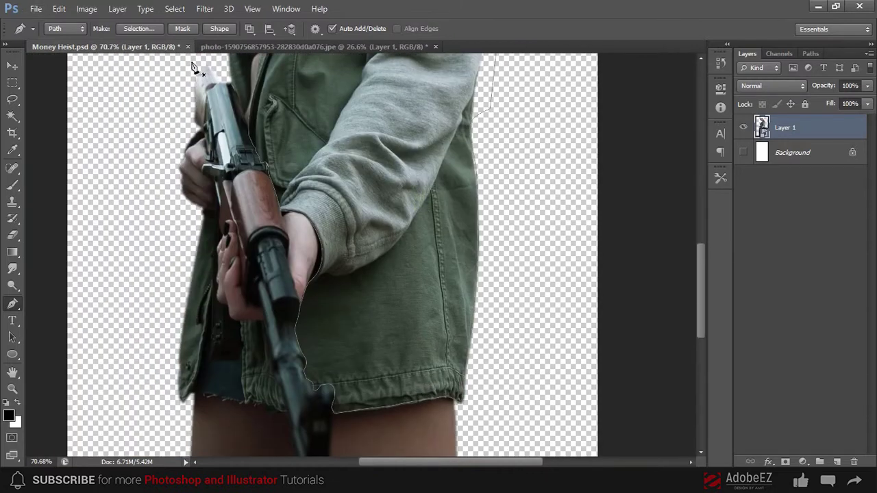
left_click(139, 28)
- Apply the 2 px feathered selection, duplicate Layer 1, and mask the copy to it
left_click(504, 136)
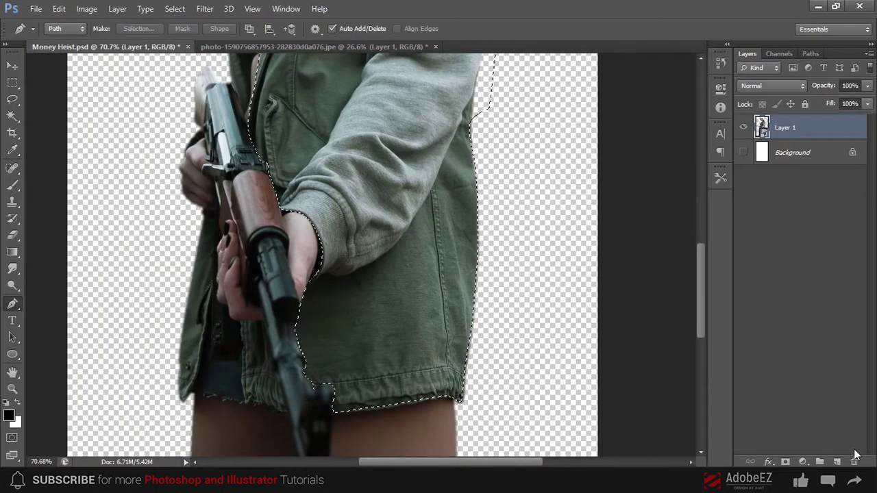
right_click(806, 129)
left_click(565, 83)
left_click(553, 142)
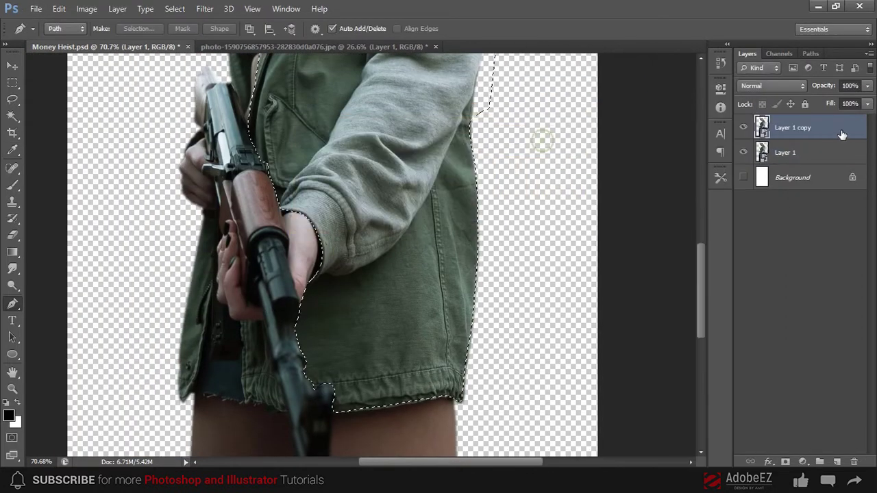
left_click(743, 152)
left_click(785, 463)
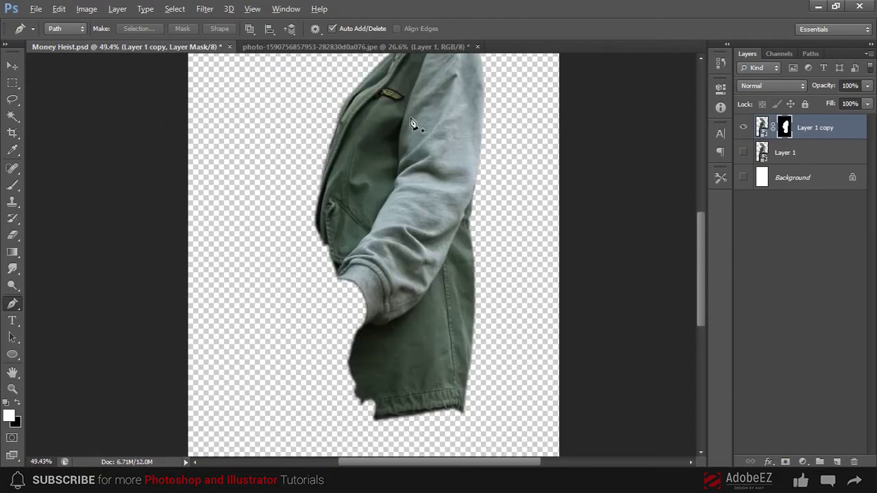
- Compare against the original layer, then trace a new path up the jacket's left edge
left_click(743, 152)
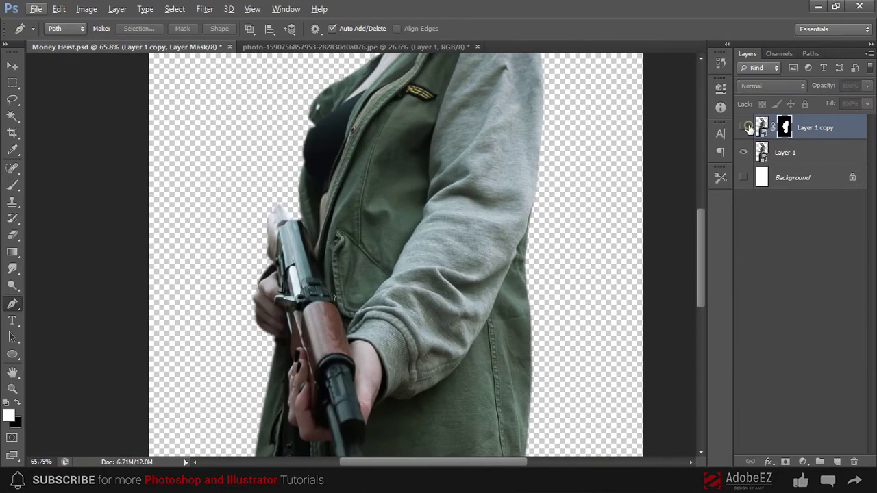
left_click(744, 152)
left_click(743, 152)
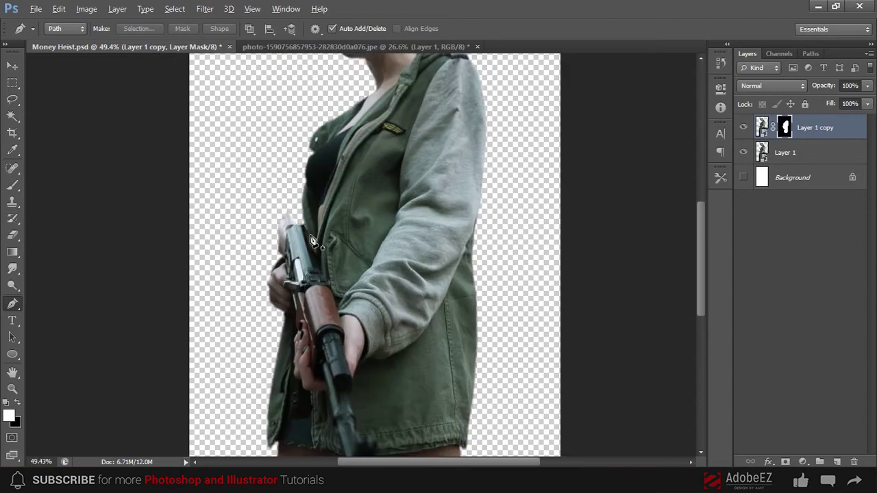
scroll(315, 274, "up", 3)
scroll(313, 219, "up", 3)
scroll(317, 293, "up", 2)
scroll(317, 293, "down", 2)
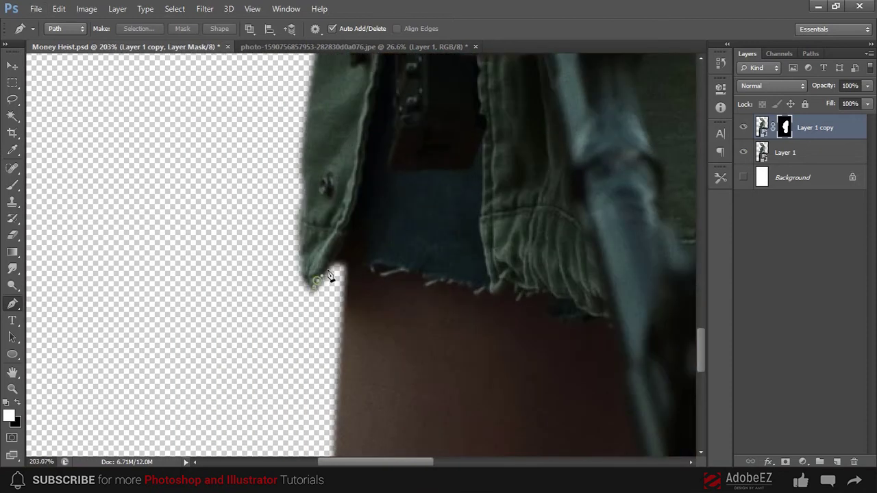
left_click_drag(320, 284, 340, 235)
scroll(446, 320, "up", 3)
left_click(743, 152)
left_click(290, 425)
left_click(310, 373)
left_click(320, 305)
left_click(327, 261)
left_click(335, 200)
- Outline the hand's edge and left side, closing the strip and converting it to a selection
left_click_drag(336, 203, 326, 297)
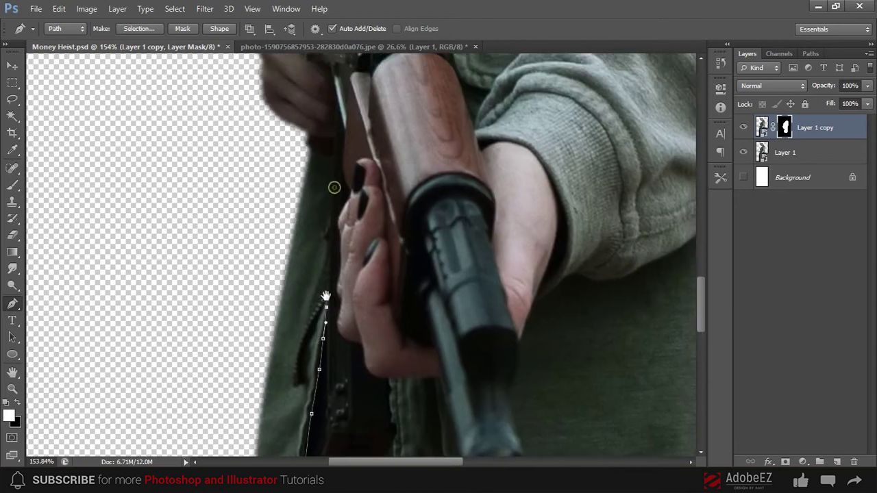
scroll(329, 227, "up", 1)
left_click_drag(329, 226, 335, 391)
left_click(351, 304)
key("ctrl+z")
left_click(341, 317)
left_click(342, 285)
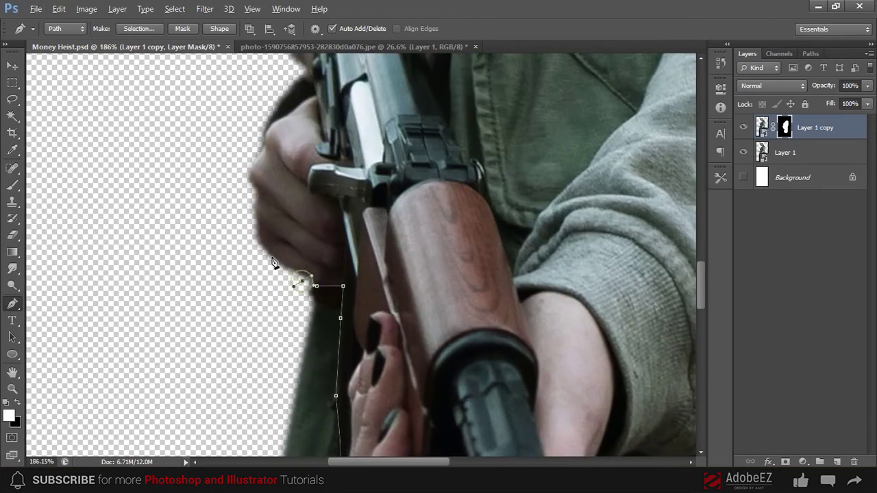
scroll(273, 263, "down", 2)
scroll(211, 284, "down", 5)
left_click(227, 196)
left_click(231, 302)
left_click(250, 354)
left_click(310, 326)
left_click(139, 28)
left_click(498, 137)
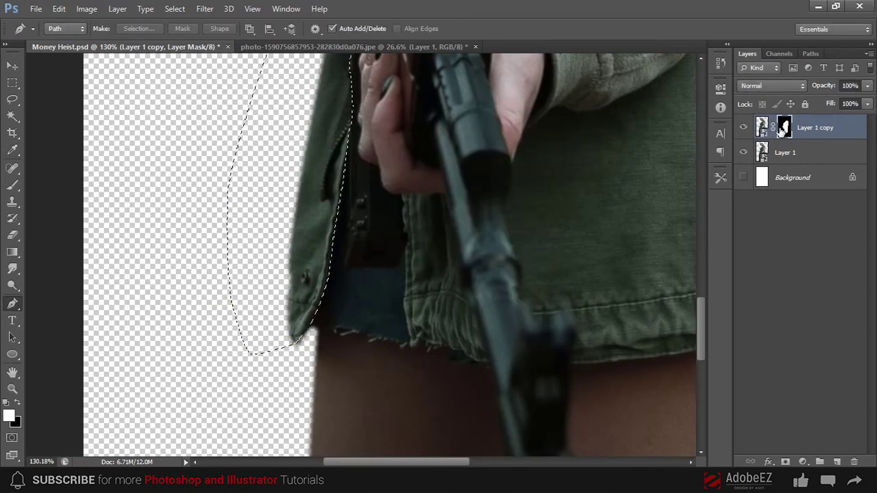
- Paint the jacket's left edge strip white into the copy's mask with the Brush
left_click(743, 152)
key("b")
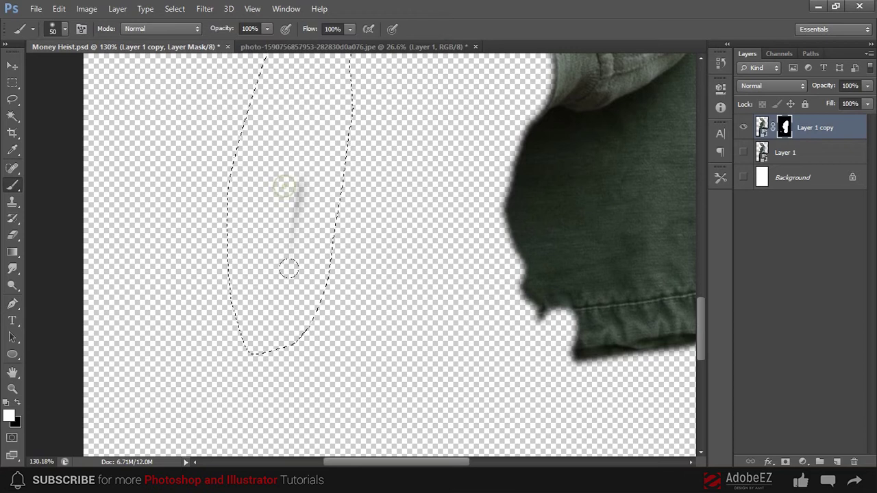
right_click(274, 189)
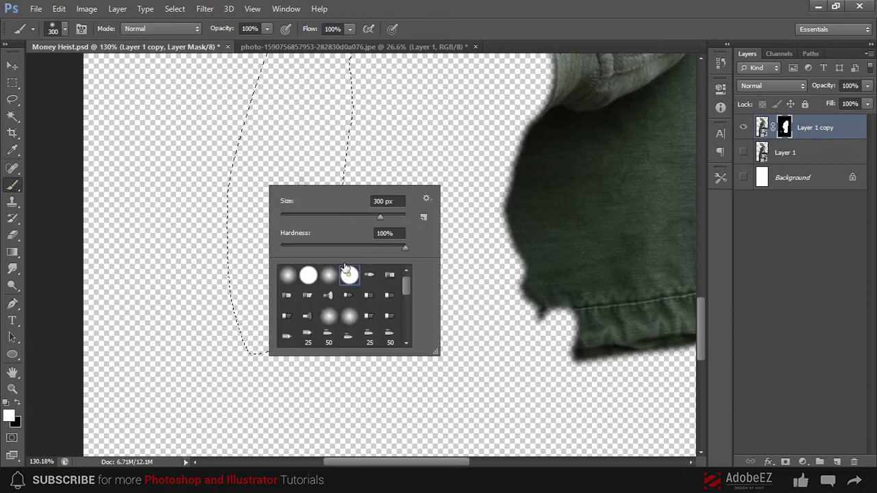
key("Return")
left_click_drag(308, 82, 298, 329)
scroll(292, 288, "down", 2)
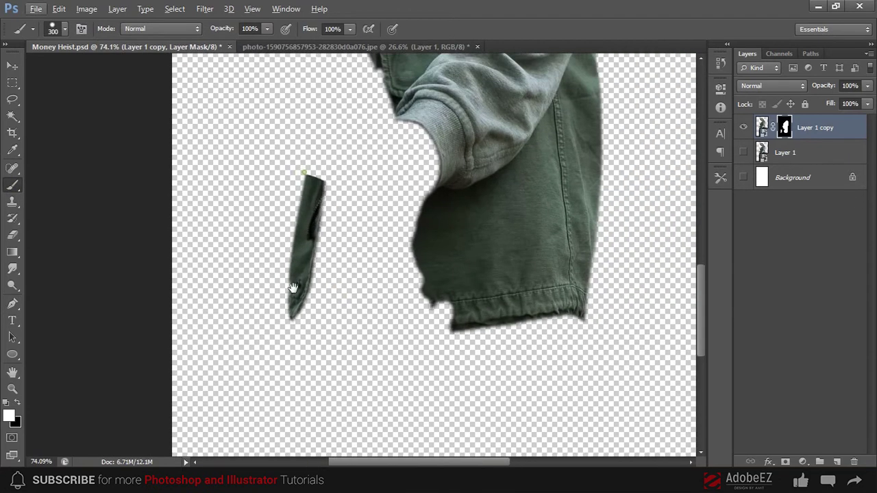
- Show the original figure layer again and make it the active layer
left_click(743, 152)
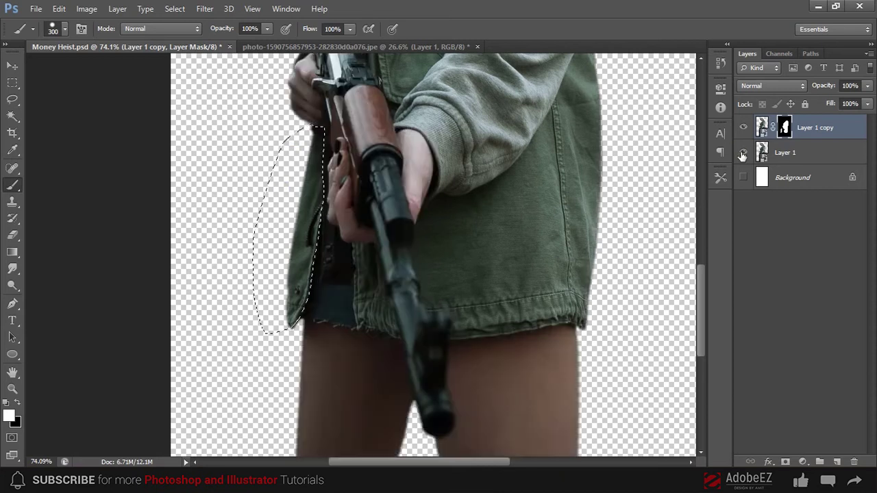
key("v")
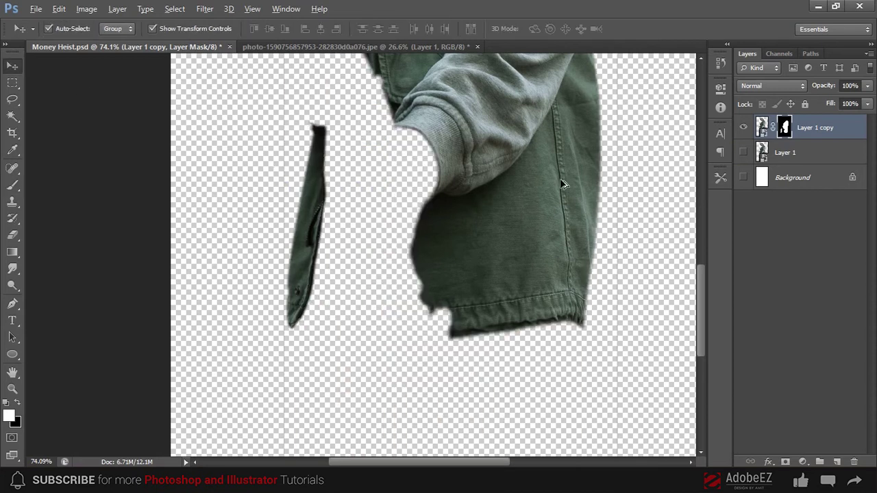
left_click(743, 152)
scroll(343, 283, "up", 5)
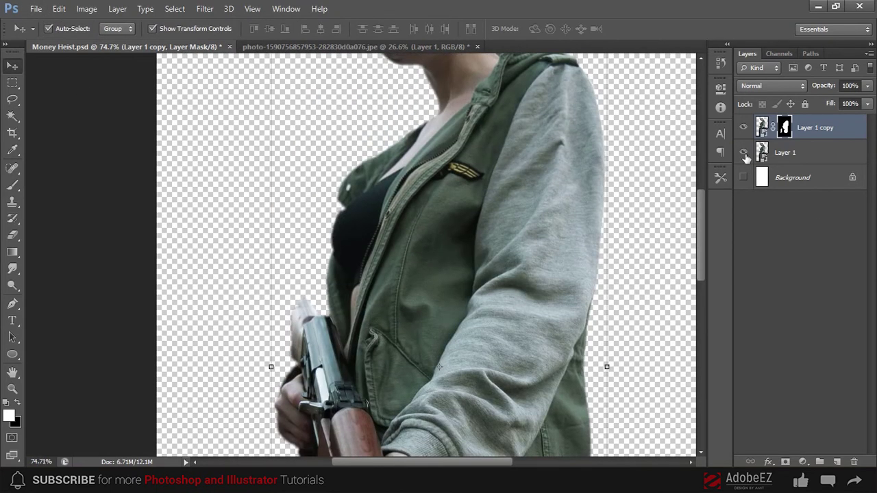
scroll(405, 150, "up", 2)
left_click(784, 152)
- Trace the jacket's left collar with the Pen tool and turn the path into a selection
key("p")
scroll(464, 111, "up", 3)
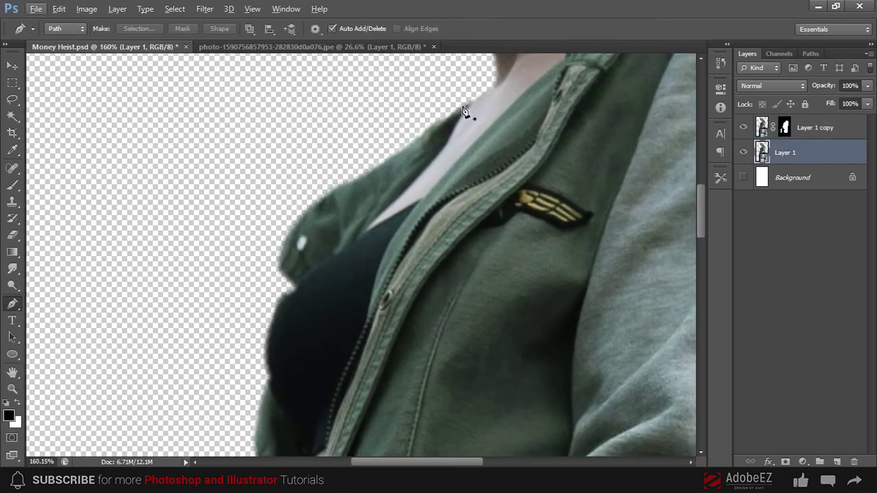
scroll(389, 163, "up", 2)
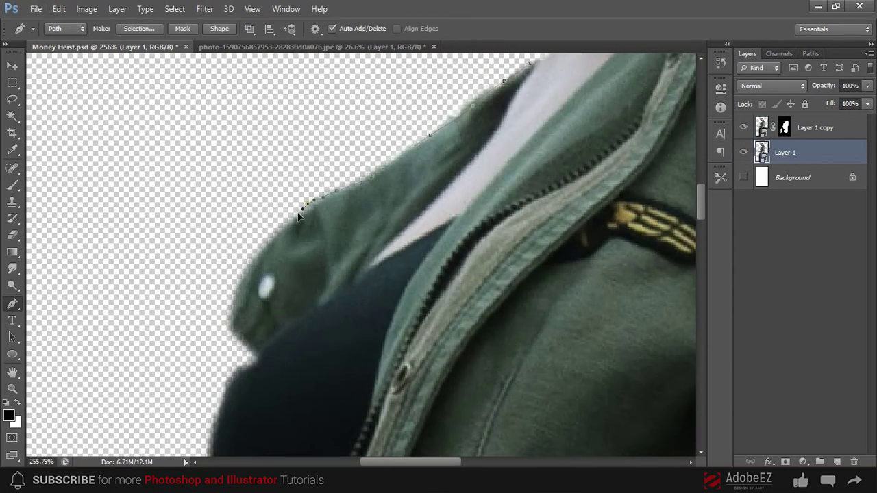
left_click_drag(268, 279, 323, 178)
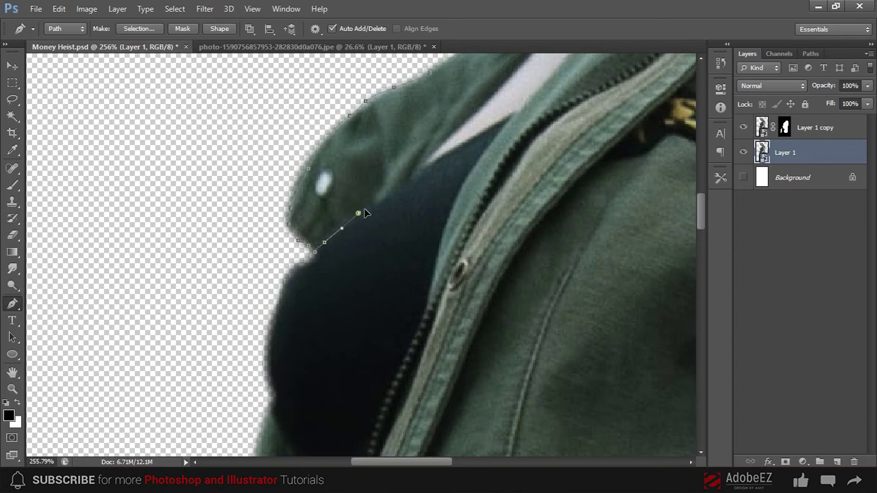
left_click(430, 151)
left_click_drag(431, 150, 380, 238)
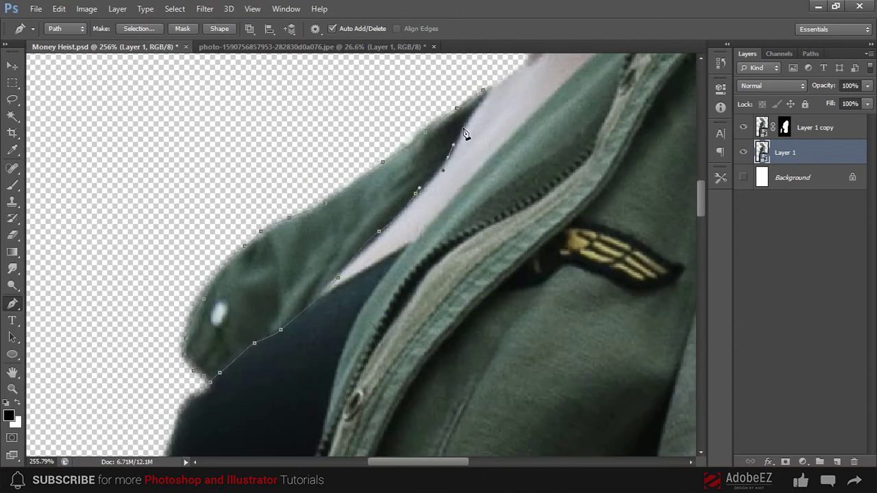
left_click(484, 91)
left_click(138, 29)
key("Return")
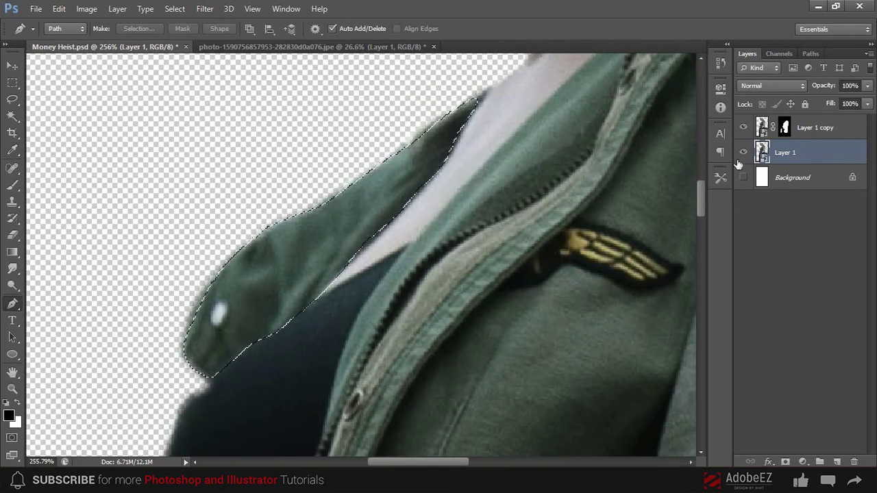
- Paint white over the collar selection on Layer 1 copy's mask with Layer 1 hidden
left_click(743, 152)
left_click(786, 127)
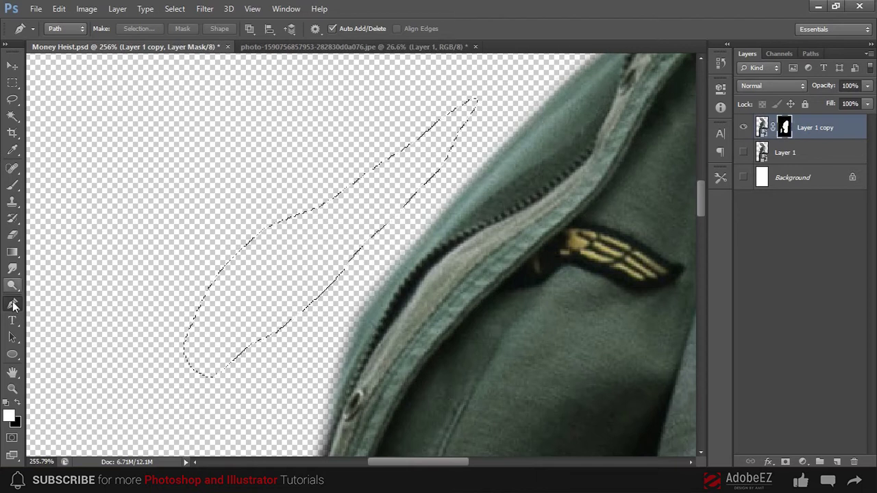
left_click(12, 185)
mouse_move(281, 123)
left_mouse_down()
mouse_move(206, 356)
mouse_move(466, 109)
left_mouse_up()
left_click_drag(425, 178, 205, 329)
left_click_drag(370, 240, 472, 110)
scroll(278, 120, "down", 2)
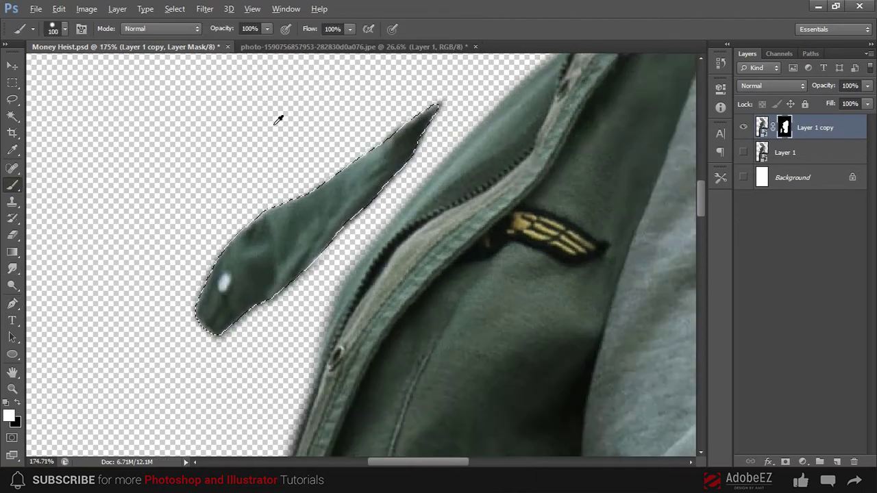
scroll(278, 120, "down", 2)
- Deselect and toggle Layer 1 off and on to compare the revealed collar
key("ctrl+d")
key("v")
key("ctrl+0")
left_click(742, 154)
left_click(742, 153)
left_click(743, 153)
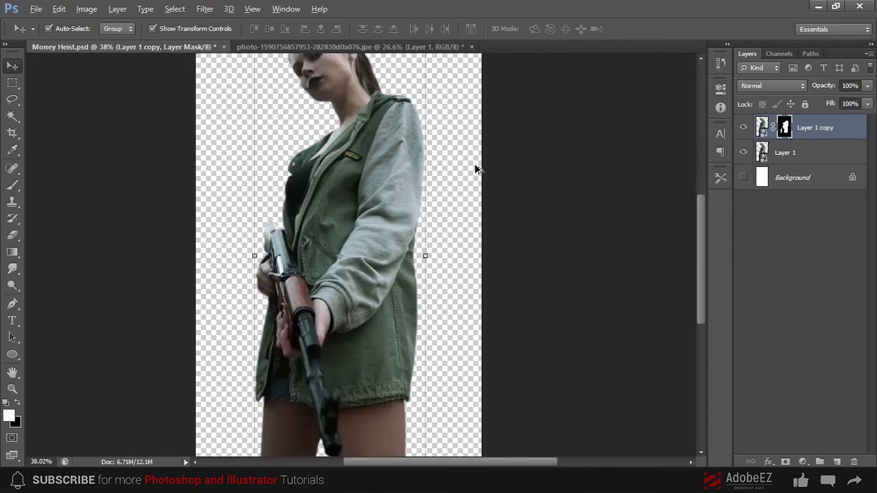
- Free Transform both figure layers down to about 81% and lower them
left_click(809, 130)
left_click(809, 147, "shift")
key("ctrl+t")
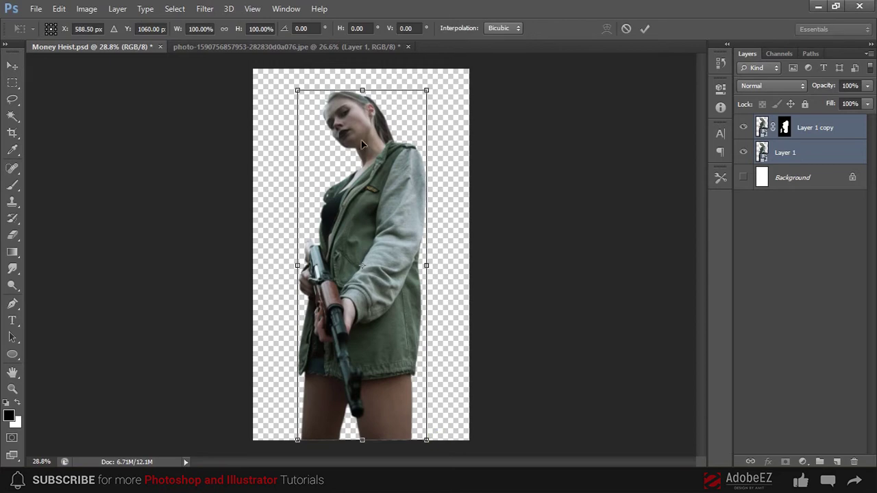
left_click_drag(362, 91, 361, 99)
left_click_drag(426, 443, 414, 411)
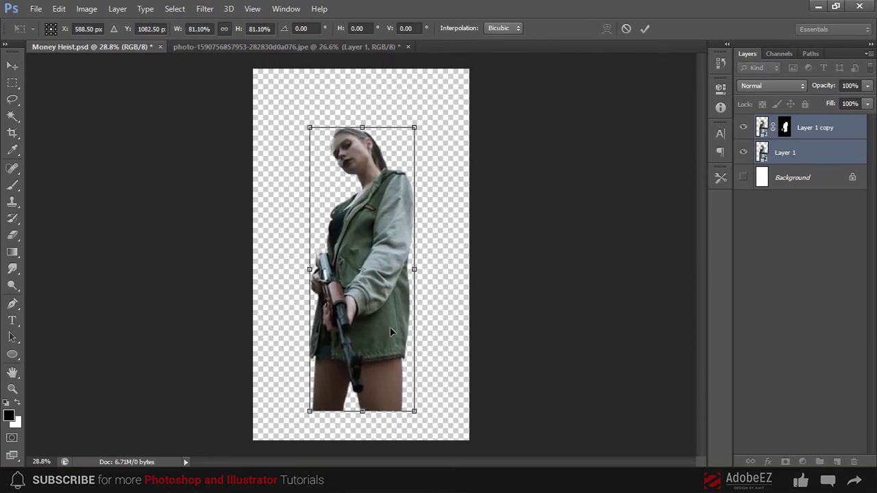
left_click_drag(390, 327, 392, 364)
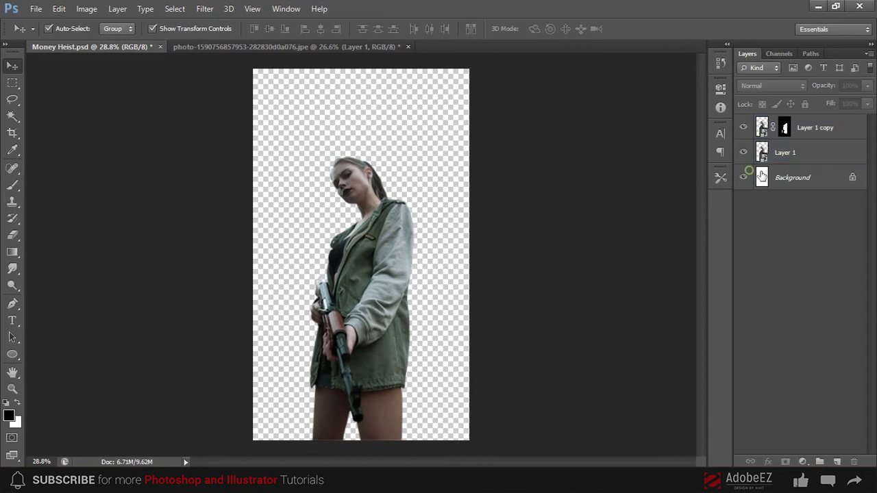
- Show the black Background and add a new Layer 2 clipped to Layer 1
left_click(761, 176)
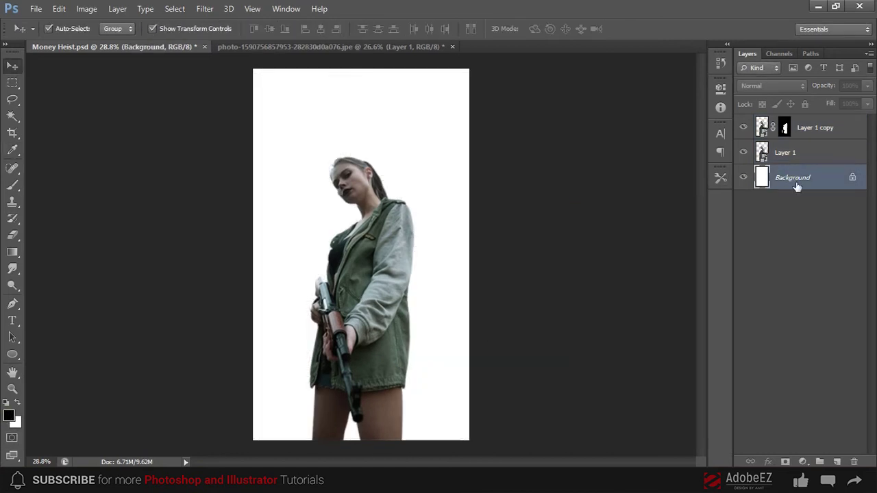
scroll(381, 180, "up", 5)
left_click(809, 150)
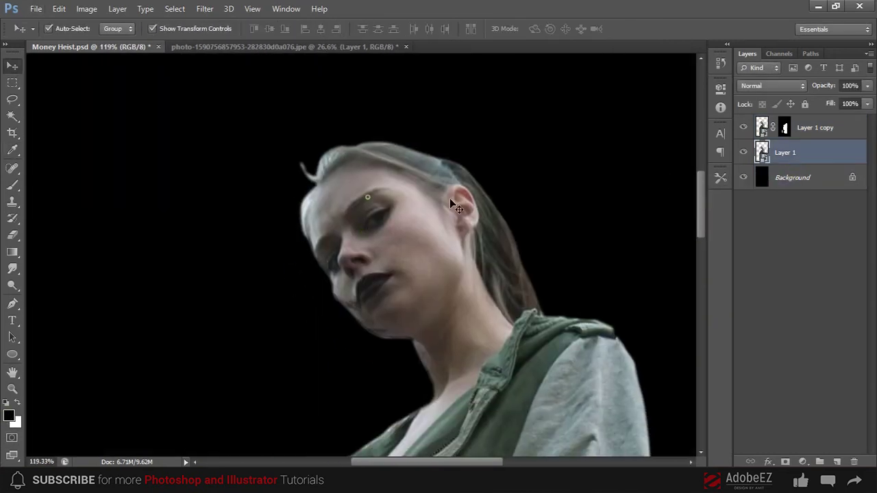
left_click(836, 462)
right_click(812, 153)
left_click(595, 206)
key("b")
scroll(305, 107, "up", 3)
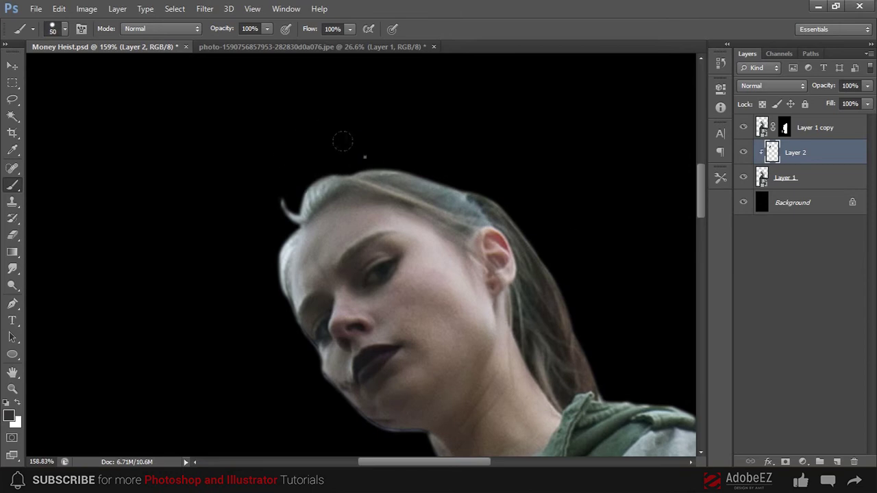
scroll(264, 203, "up", 3)
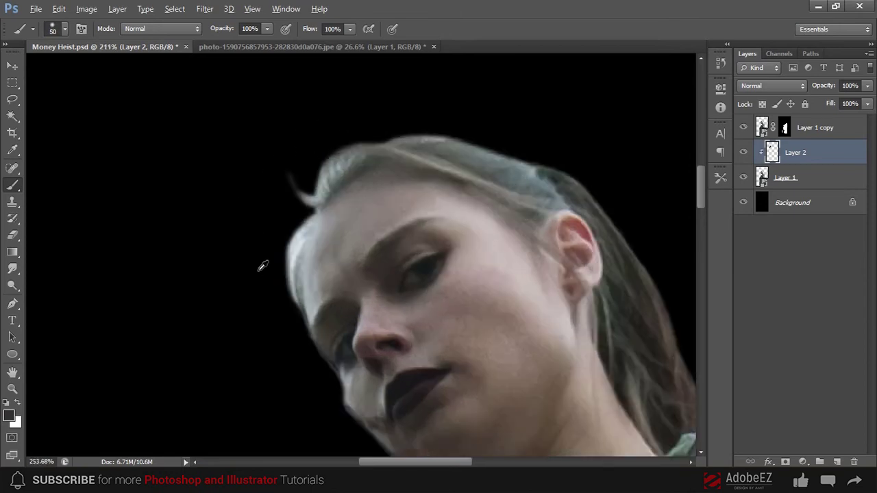
scroll(259, 203, "up", 3)
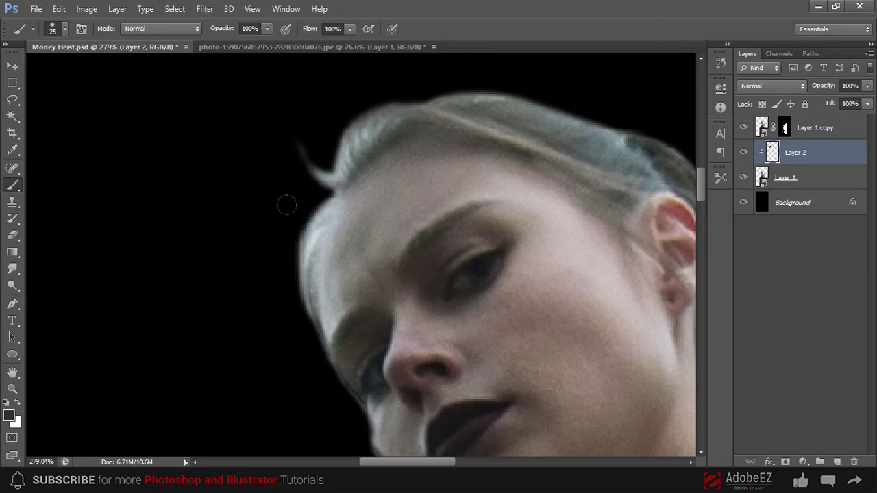
scroll(256, 180, "down", 2)
scroll(307, 106, "down", 1)
scroll(307, 106, "down", 5)
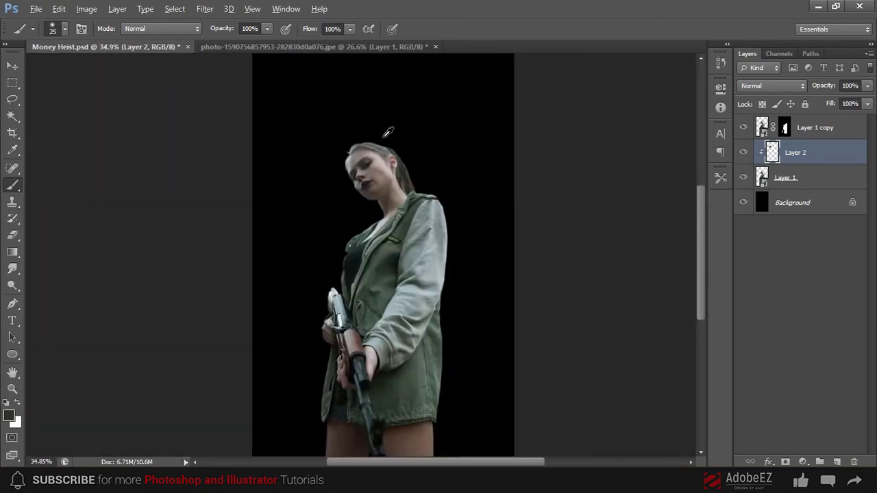
left_click(11, 67)
scroll(542, 178, "up", 2)
scroll(411, 221, "up", 2)
- Add a clipped Hue/Saturation layer on Layer 1 copy, colorizing the jacket red at 100 saturation
scroll(450, 250, "up", 2)
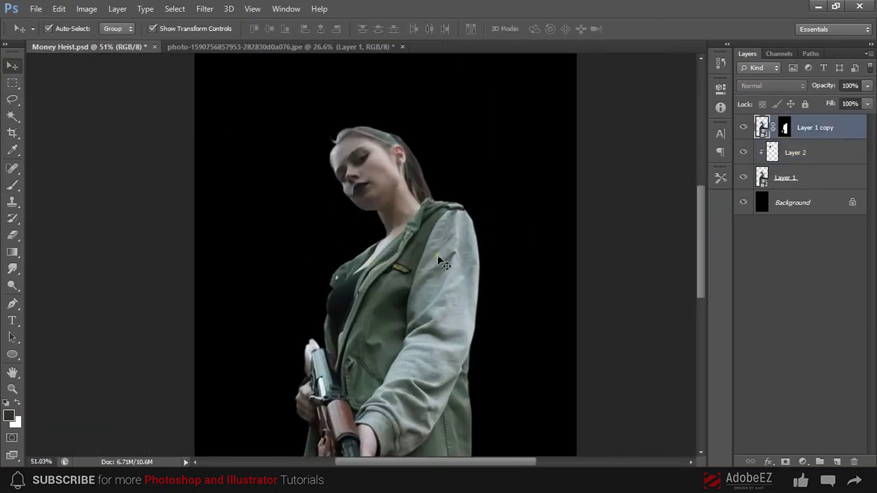
left_click(825, 130)
left_click(803, 461)
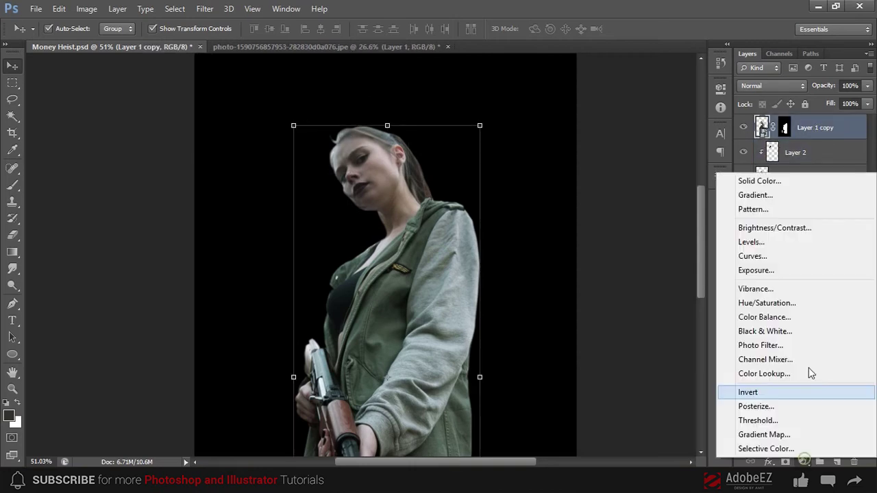
left_click(753, 303)
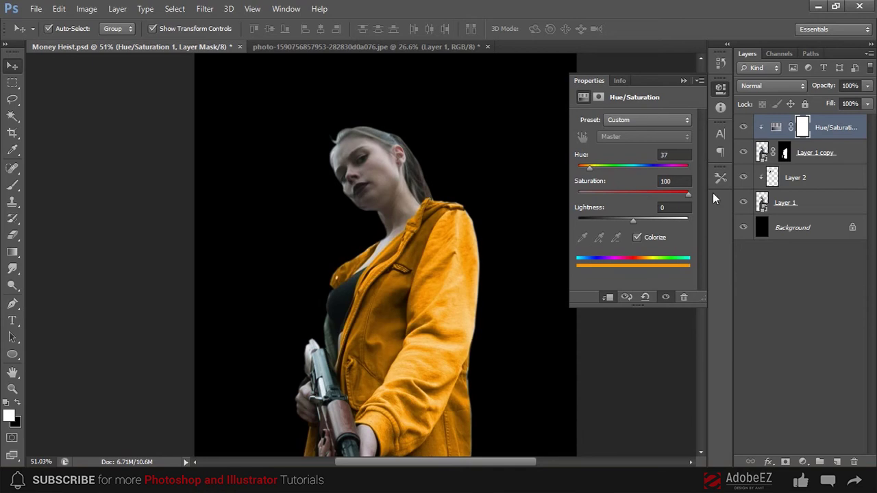
left_click_drag(590, 172, 573, 171)
left_click(683, 81)
scroll(543, 241, "down", 5)
left_click(543, 241)
scroll(388, 130, "up", 3)
scroll(388, 129, "up", 2)
left_click(385, 239)
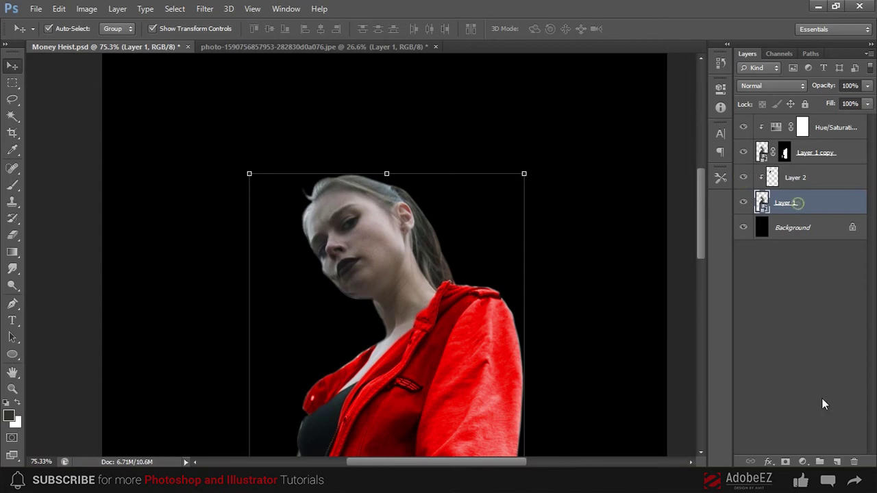
- Add a Curves adjustment to Layer 1 with a slight tone-curve tweak
left_click(834, 461)
left_click(802, 461)
left_click(774, 269)
left_click_drag(648, 187, 649, 193)
left_click(720, 87)
- Add a Levels adjustment to Layer 1 with the midtone set to 0.85
left_click(803, 462)
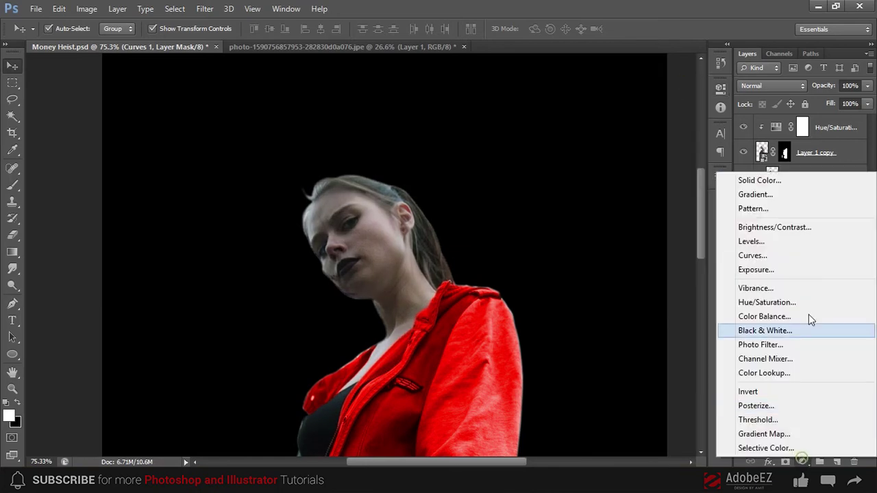
left_click(798, 242)
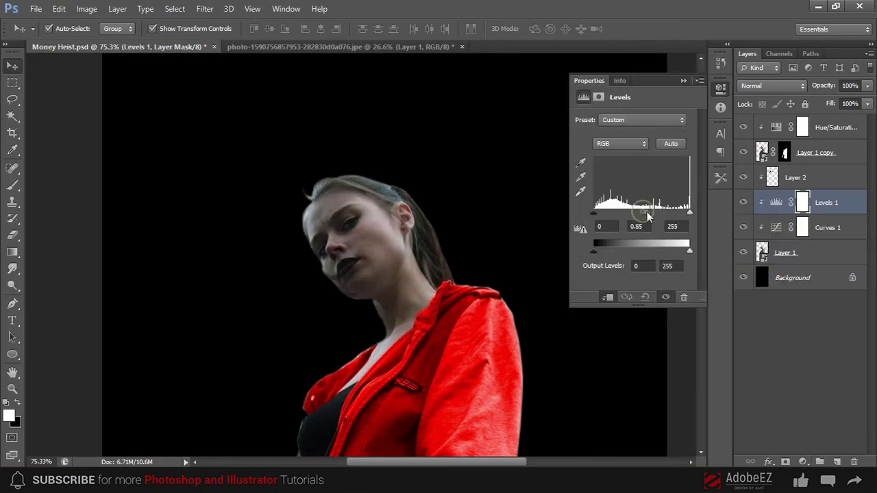
left_click_drag(646, 213, 643, 212)
left_click(684, 81)
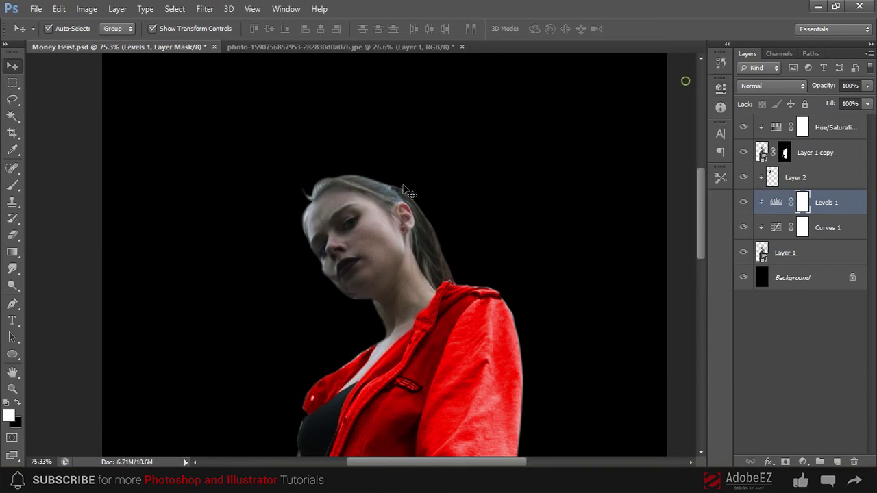
key("ctrl+0")
left_click(510, 233)
scroll(302, 363, "up", 1)
scroll(420, 274, "up", 3)
scroll(335, 376, "down", 2)
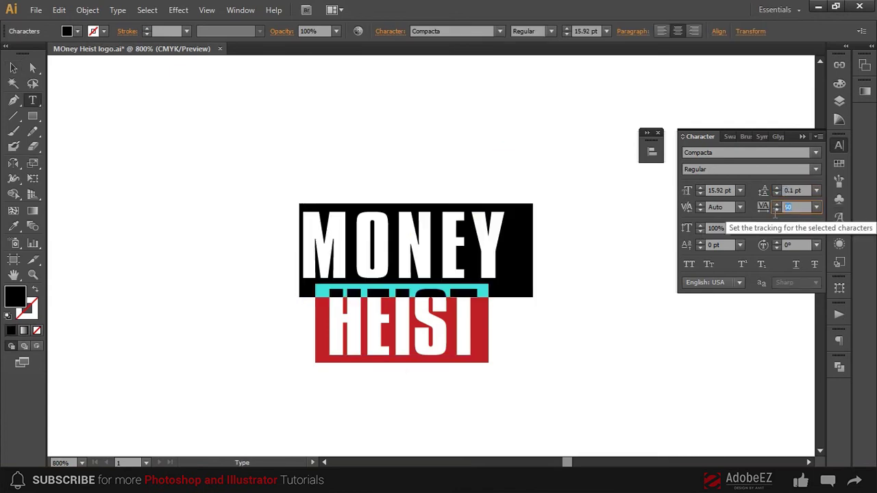
- Set tracking to 0, move HEIST into the red box, and add enlarged MONEY text above it
type("0")
key("Return")
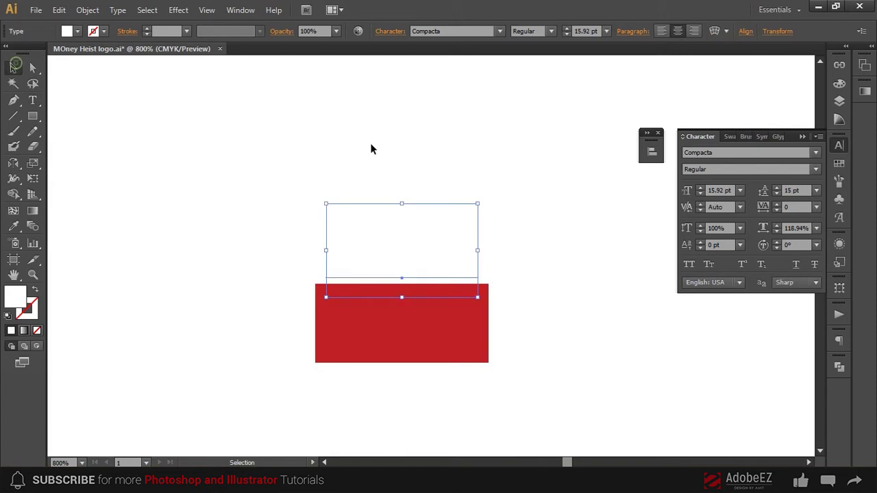
left_click_drag(425, 255, 426, 281)
key("t")
left_click(365, 206)
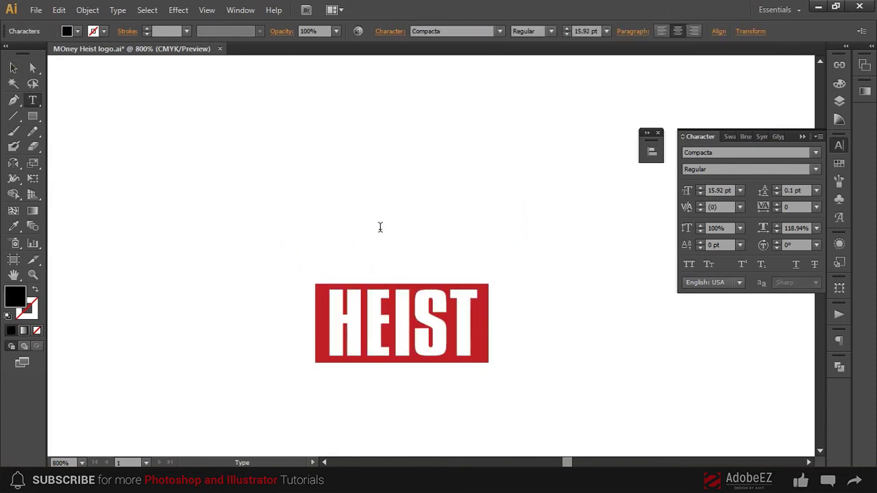
type("MONEY")
left_click_drag(349, 206, 379, 264)
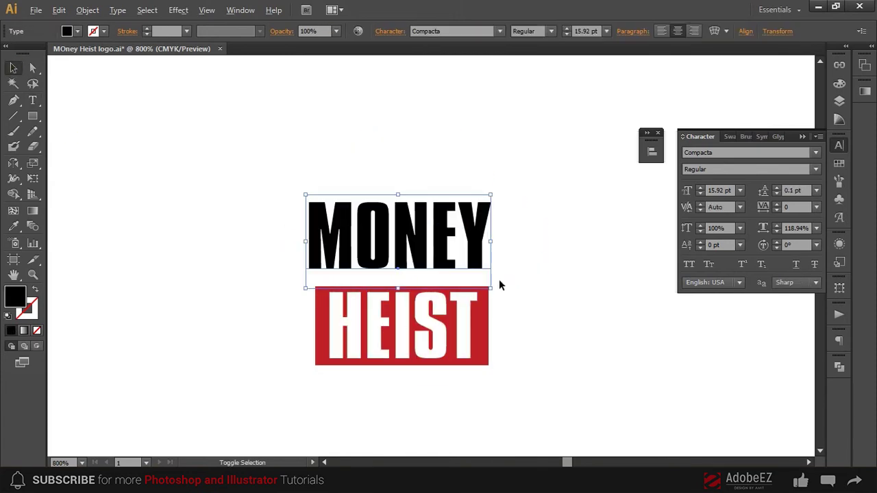
left_click(556, 287)
left_click_drag(514, 276, 490, 248)
scroll(498, 272, "up", 1)
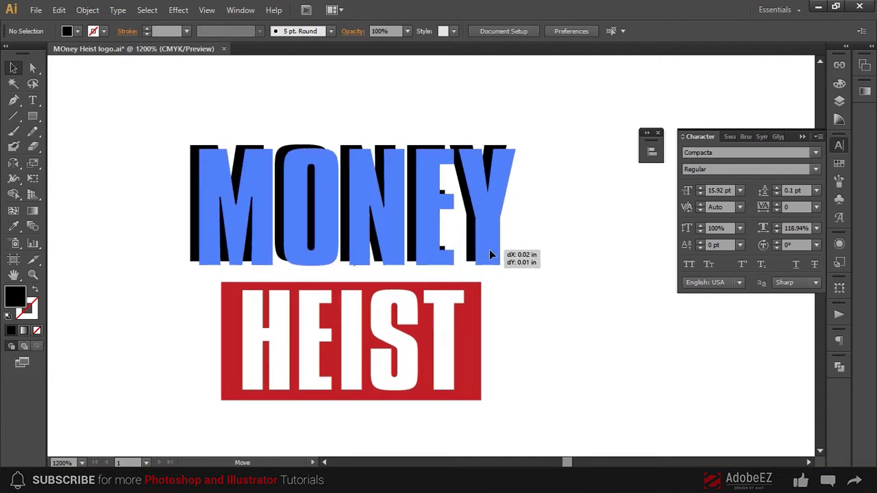
- Convert HEIST to outlines and select it together with the red box for Pathfinder
left_click(452, 330)
key("ctrl+shift+o")
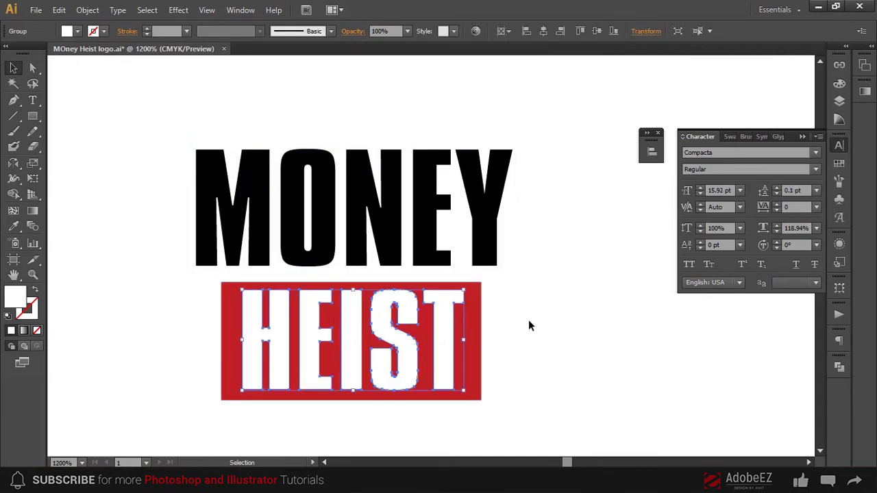
left_click(473, 310, "shift")
left_click(840, 368)
left_click(636, 280)
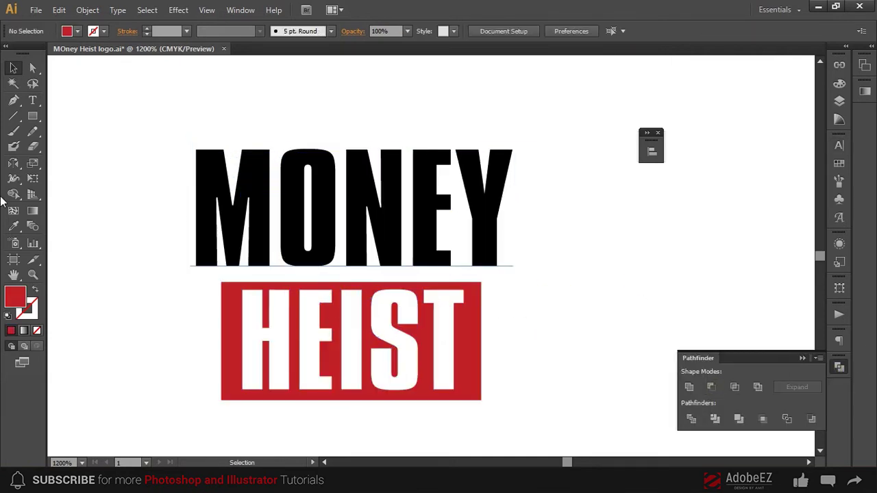
scroll(423, 277, "down", 1)
left_click_drag(515, 230, 260, 388)
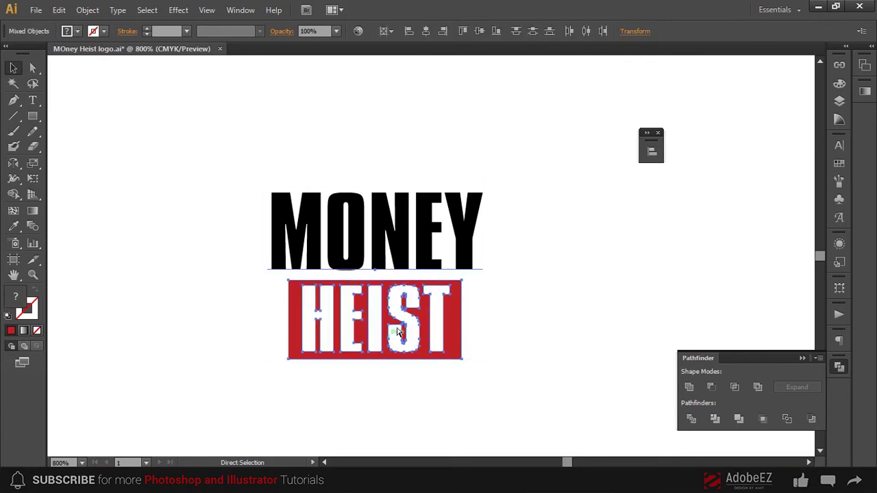
left_click(545, 293)
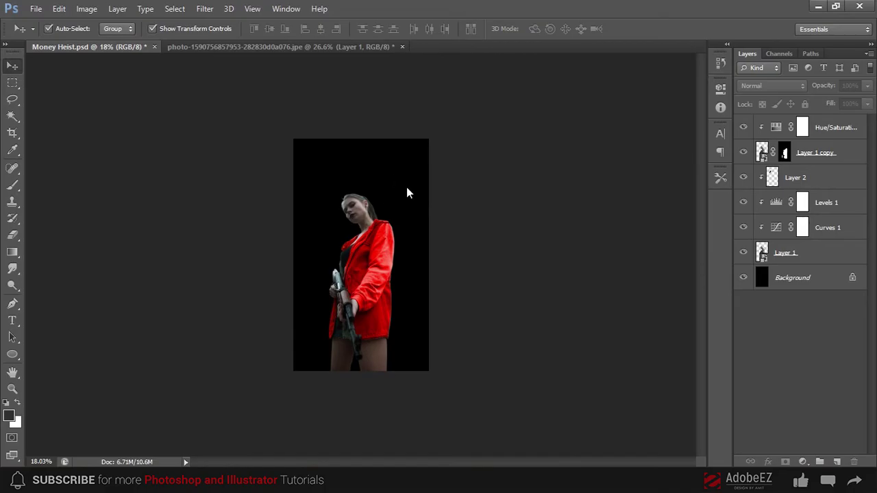
- Paste the logo as a smart object and scale it to sit above the woman's head
key("ctrl+v")
left_click(370, 162)
key("Return")
scroll(380, 275, "up", 3)
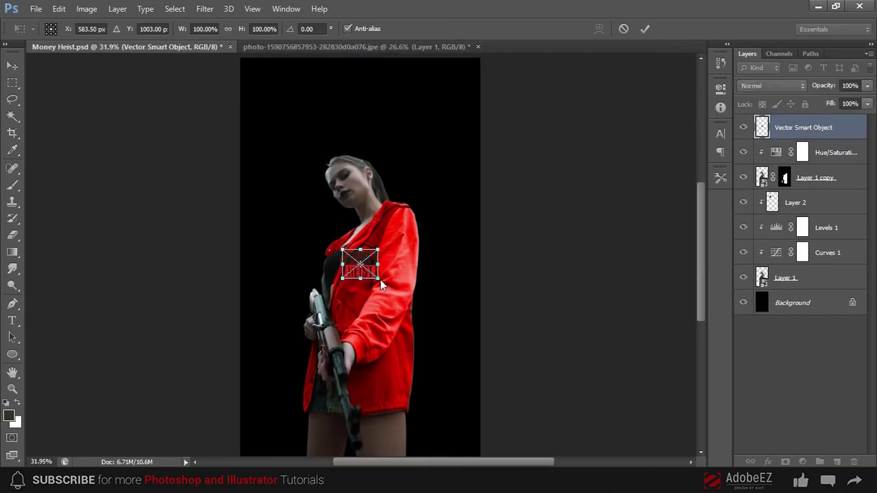
mouse_move(402, 293)
left_mouse_down()
mouse_move(421, 312)
mouse_move(424, 149)
left_mouse_up()
scroll(416, 225, "up", 1)
left_click_drag(454, 255, 436, 245)
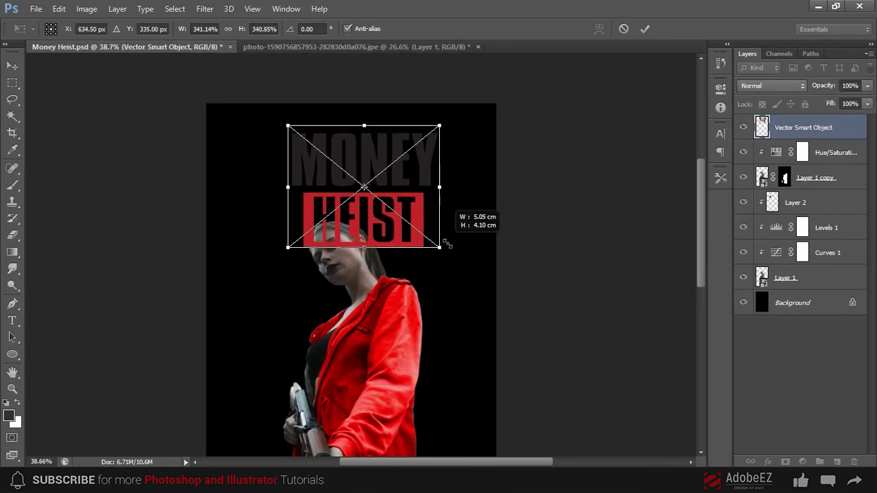
left_click_drag(418, 191, 418, 202)
key("Return")
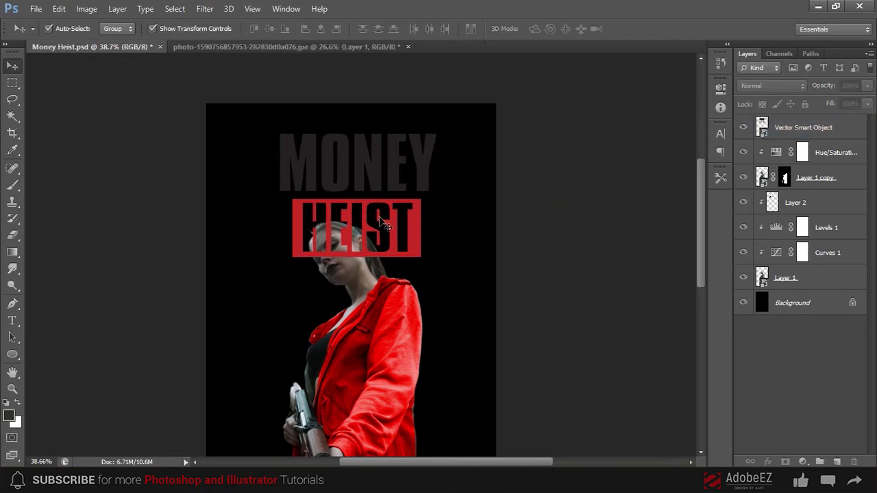
- Open the logo smart object in Illustrator and delete the MONEY word
left_click(415, 230)
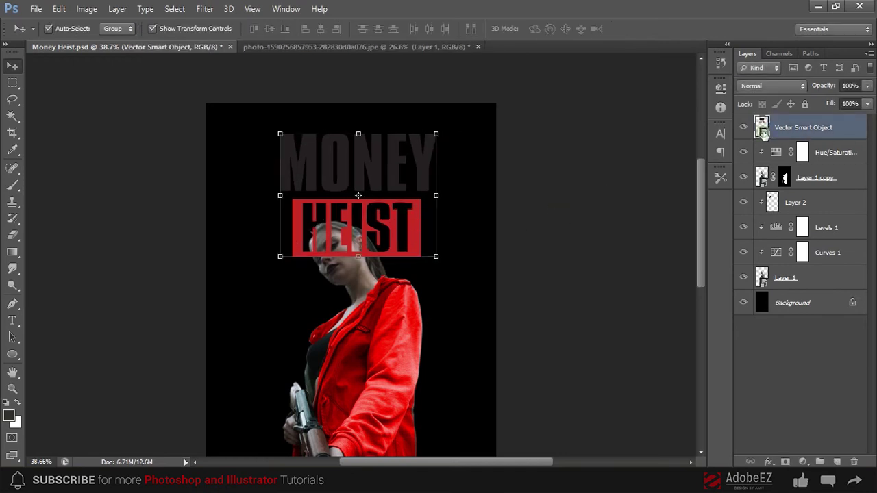
double_click(762, 132)
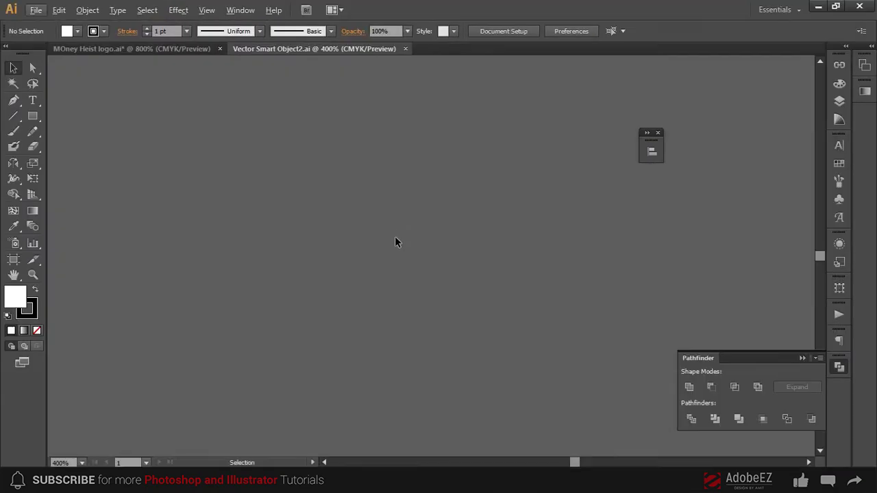
left_click_drag(156, 222, 303, 239)
left_click(310, 241)
key("Delete")
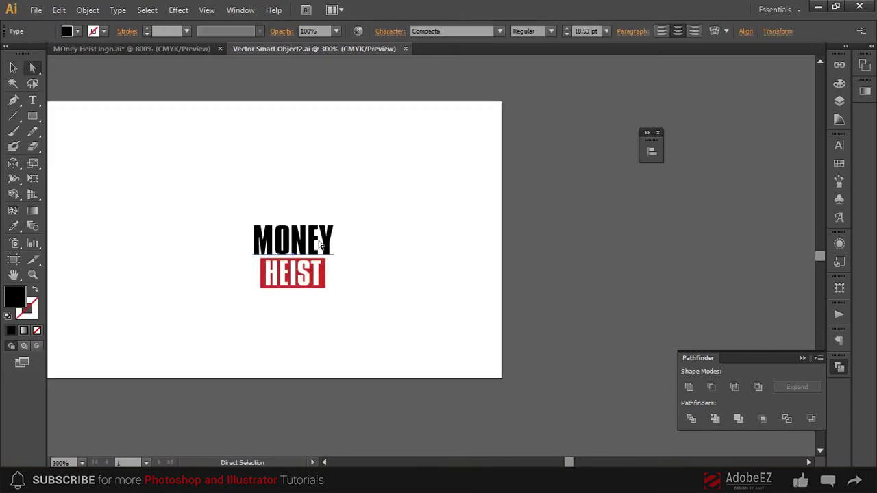
key("v")
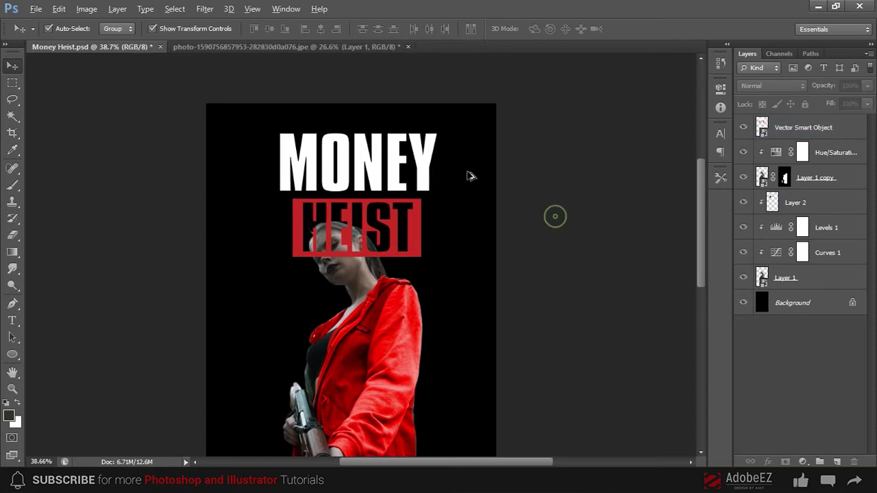
- Scale the woman's image and adjustment layers down and nudge her slightly right
left_click(430, 171)
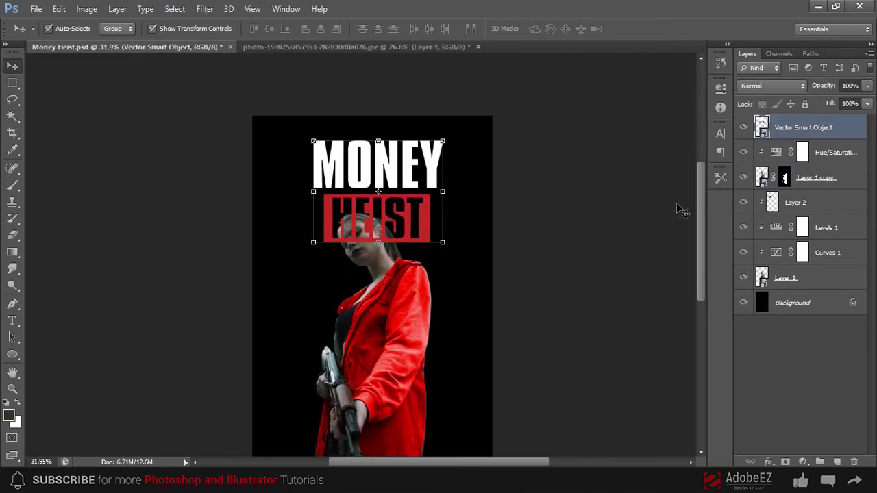
left_click(826, 150)
left_click(818, 277, "shift")
key("ctrl+t")
left_click_drag(433, 191, 409, 248)
scroll(400, 219, "down", 2)
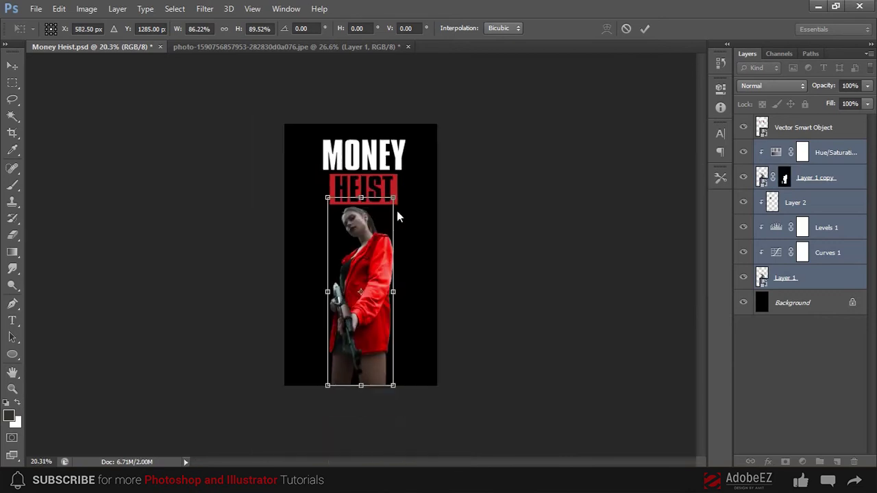
left_click_drag(392, 196, 392, 202)
left_click_drag(372, 252, 375, 252)
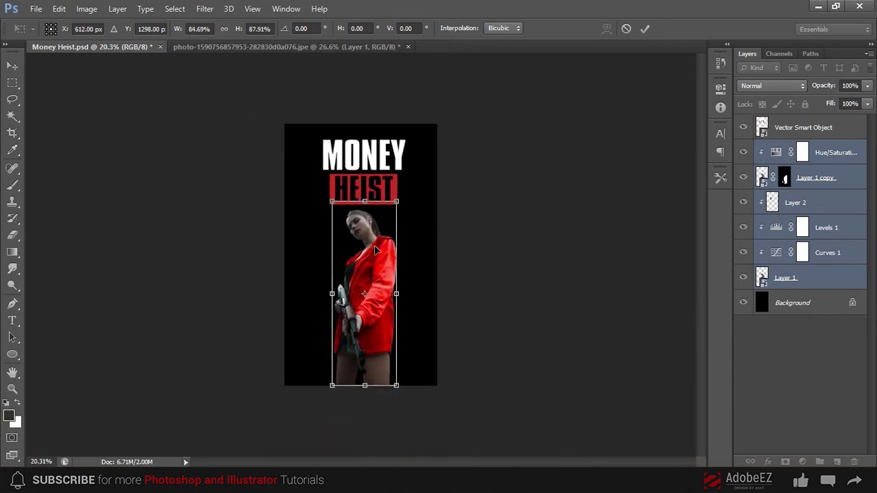
key("Return")
- Resize the MONEY HEIST Vector Smart Object logo above her
scroll(566, 253, "up", 4)
scroll(401, 249, "up", 3)
left_click(402, 248)
left_click_drag(461, 348, 450, 329)
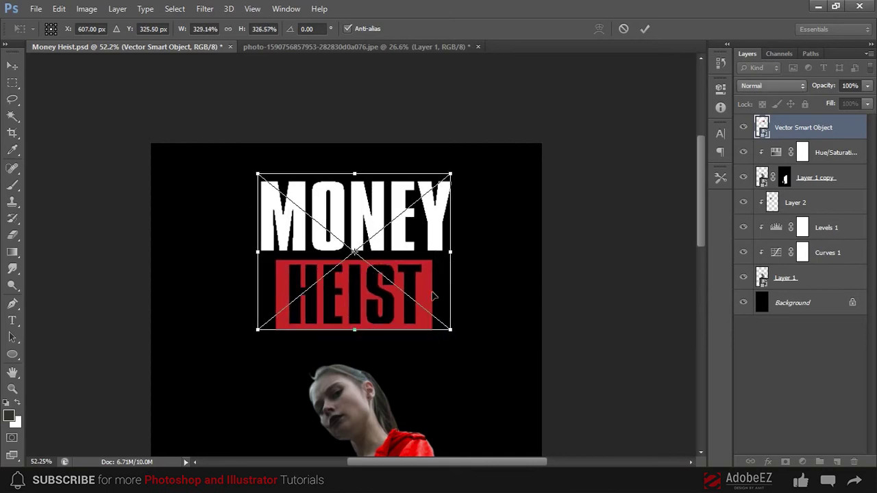
key("Return")
scroll(587, 254, "down", 2)
scroll(587, 235, "down", 1)
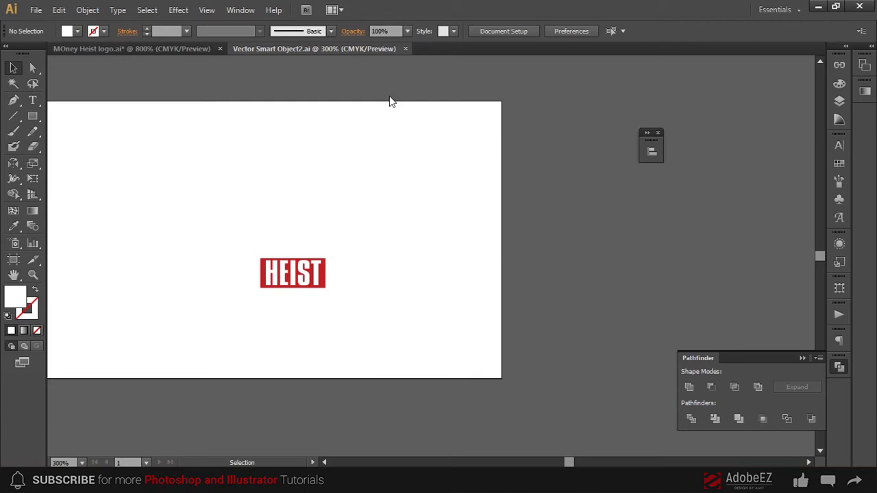
- Close the temporary logo file, locate the one-line MONEY HEIST logo and ungroup it
key("ctrl+w")
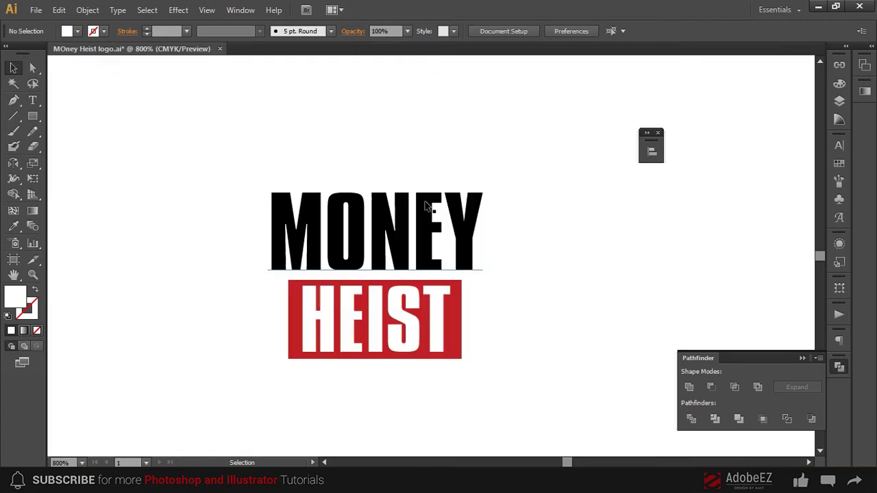
key("ctrl+0")
left_click(338, 162, "ctrl")
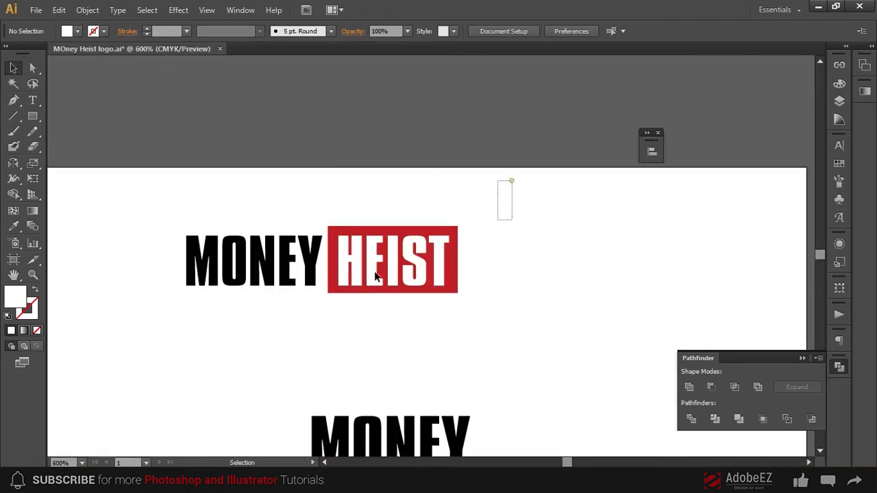
left_click_drag(469, 182, 415, 329)
left_click_drag(413, 271, 296, 215)
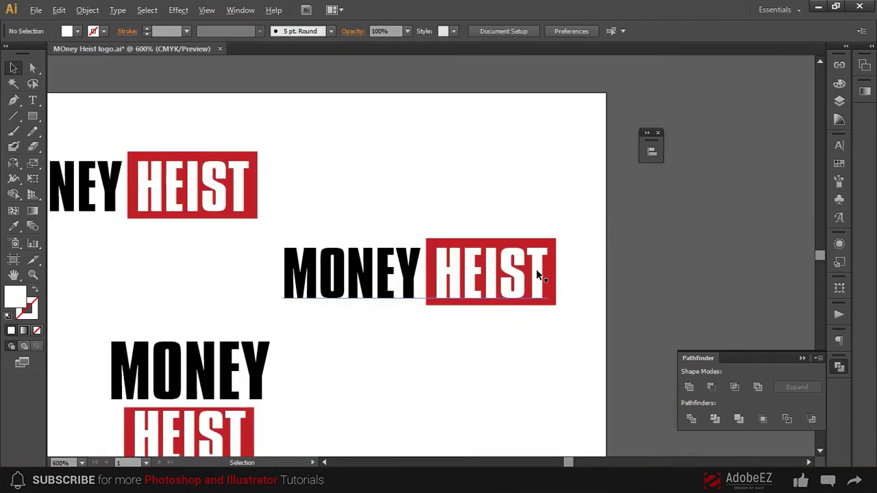
left_click(536, 269, "ctrl")
scroll(536, 269, "up", 2)
left_click(671, 231)
right_click(499, 270)
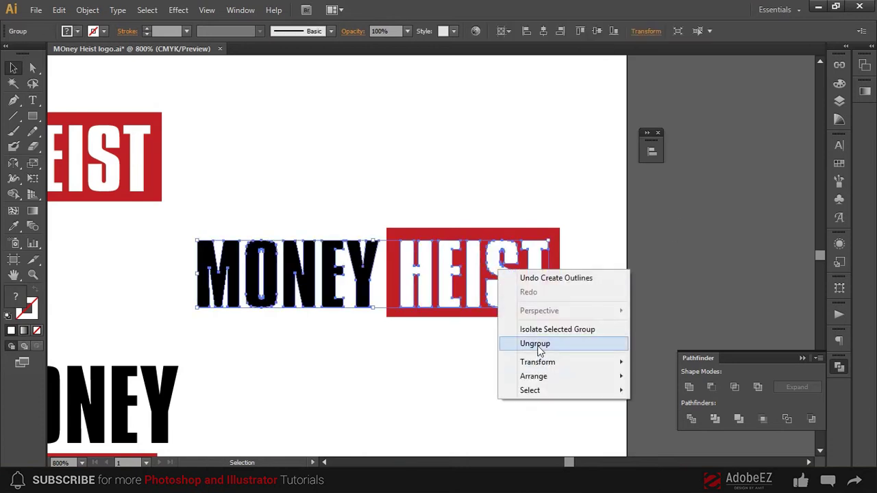
- Move the red HEIST block beside MONEY and fill the MONEY lettering white
mouse_move(600, 232)
left_mouse_down()
mouse_move(420, 337)
mouse_move(394, 291)
left_mouse_up()
left_click_drag(587, 209, 393, 364)
mouse_move(559, 245)
left_mouse_down()
mouse_move(774, 242)
mouse_move(562, 242)
left_mouse_up()
left_click(343, 264)
left_click_drag(194, 319, 195, 320)
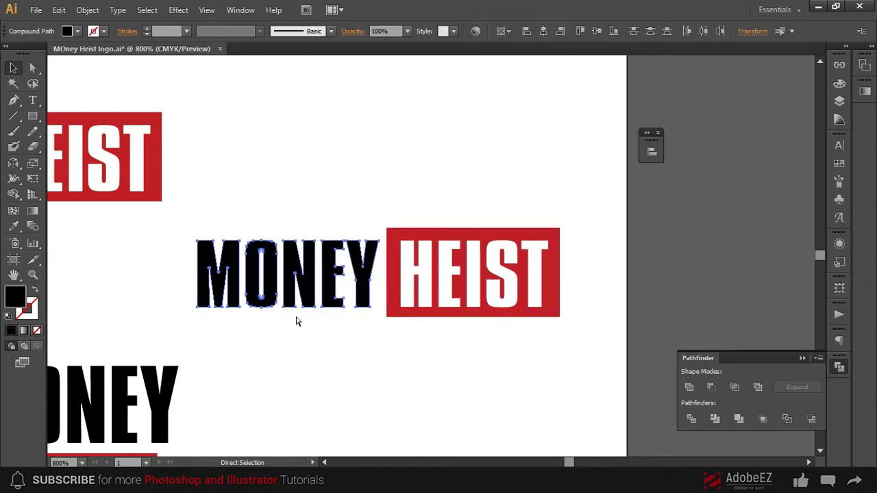
left_click(419, 171)
key("v")
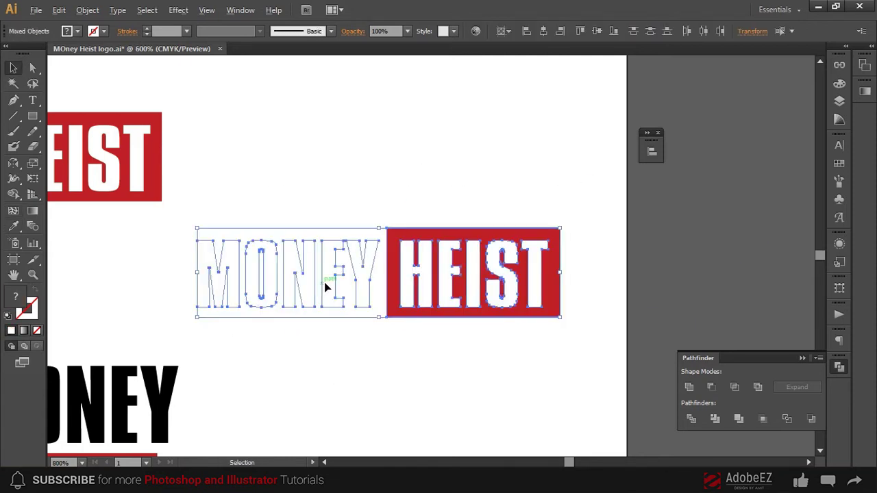
mouse_move(319, 286)
left_mouse_down()
mouse_move(433, 280)
mouse_move(513, 254)
left_mouse_up()
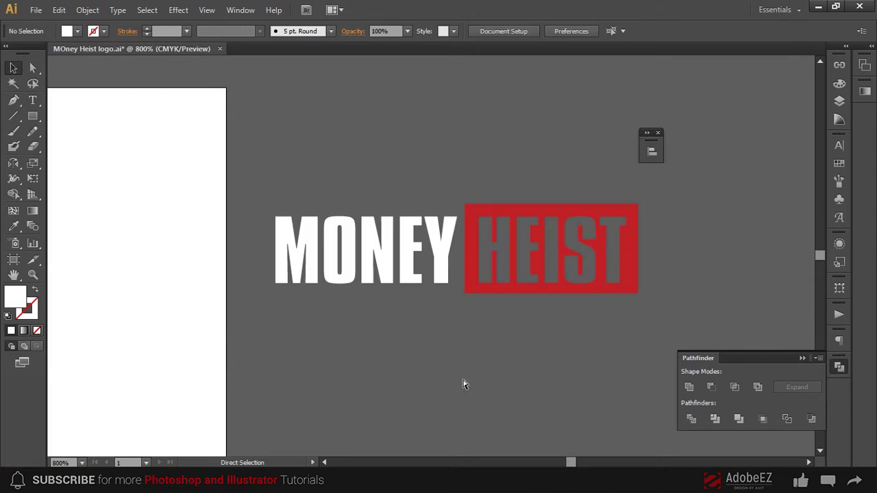
- Paste the one-line MONEY HEIST logo as a Smart Object, scaled up onto the HEIST bar
key("ctrl+a")
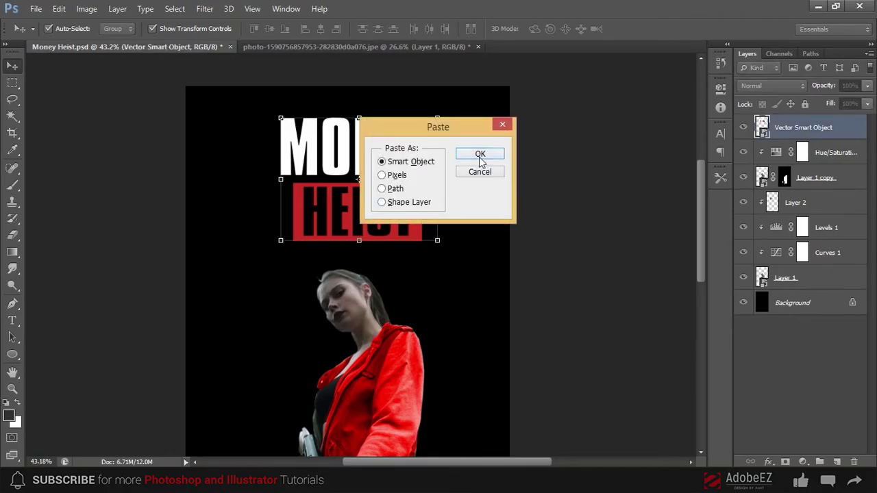
left_click(476, 154)
left_click_drag(405, 270, 507, 274)
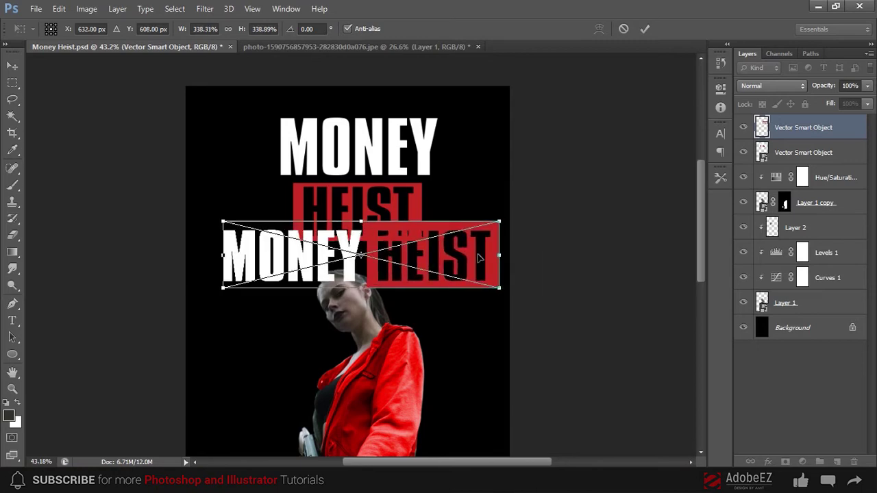
left_click_drag(424, 260, 426, 212)
key("Return")
- Hide the old stacked logo, rename the new layer 'logo', and nudge it higher and slightly smaller
left_click(743, 152)
double_click(788, 128)
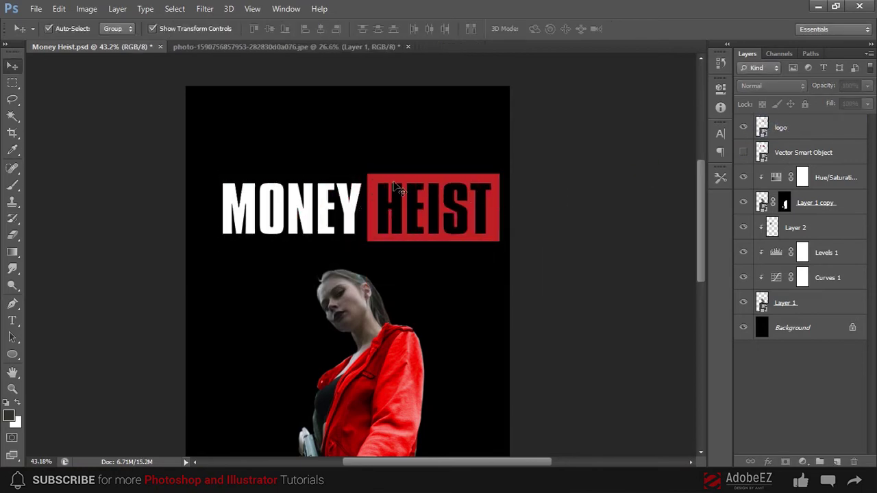
left_click_drag(400, 194, 395, 179)
left_click(496, 227)
left_click_drag(497, 227, 482, 219)
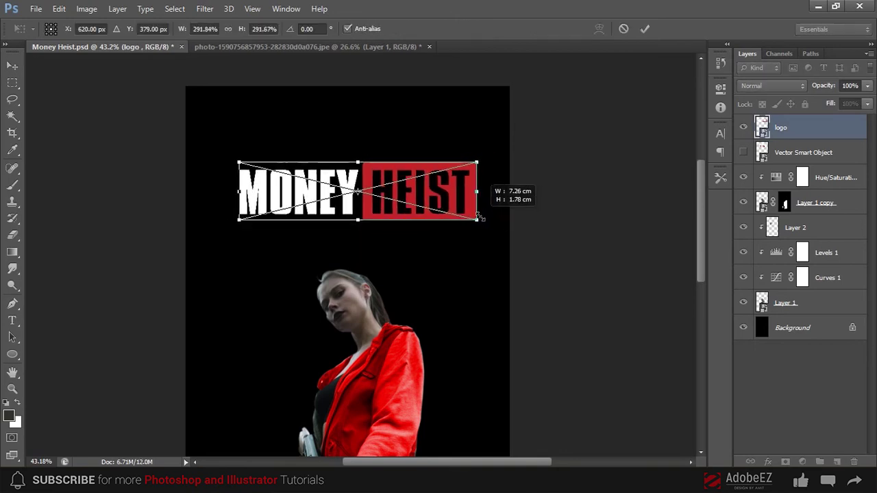
key("Return")
left_click(510, 206)
key("ctrl+0")
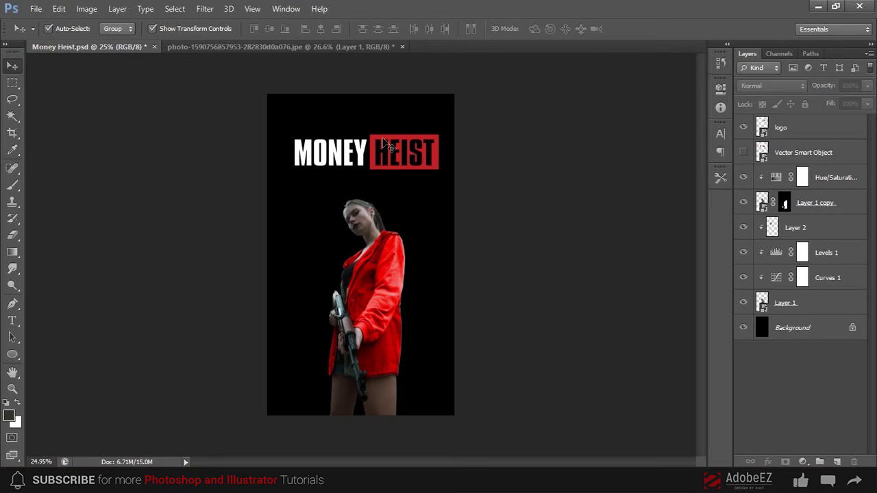
- Place the grunge paper texture, enlarge it over the whole poster, and move it to the top
left_click(386, 143)
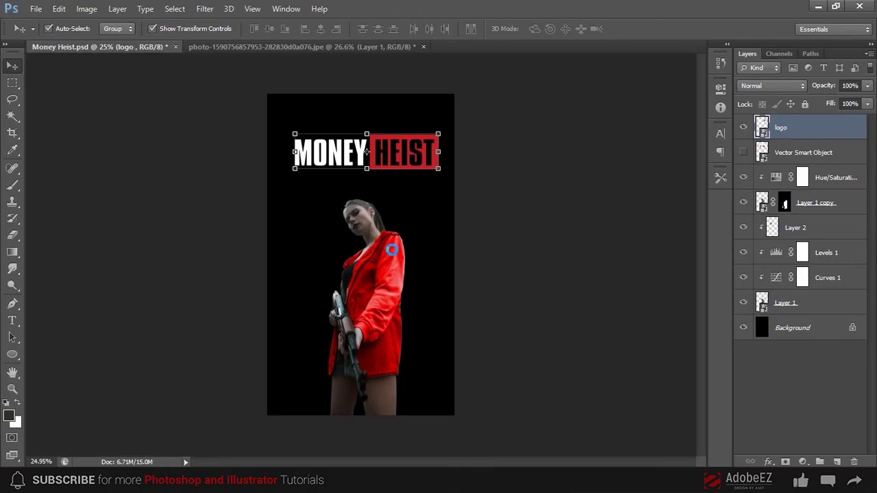
left_click_drag(429, 182, 393, 254)
key("Return")
key("ctrl+shift+bracketleft")
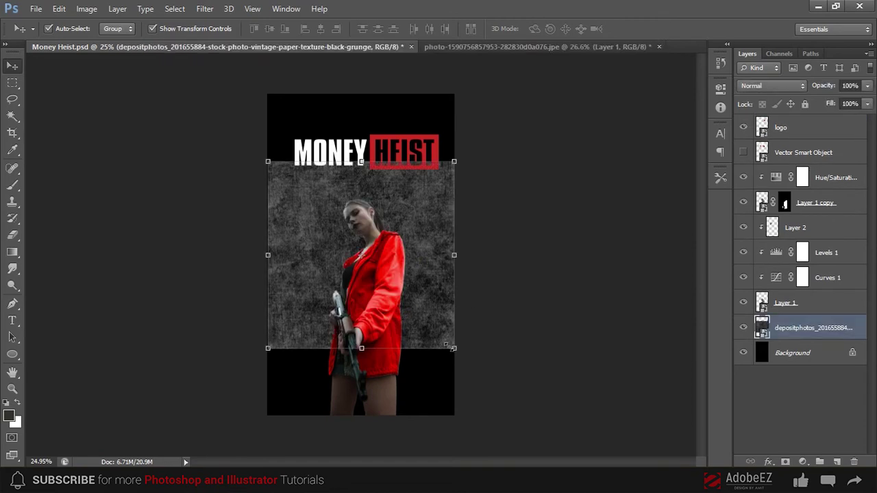
left_click_drag(454, 348, 525, 425)
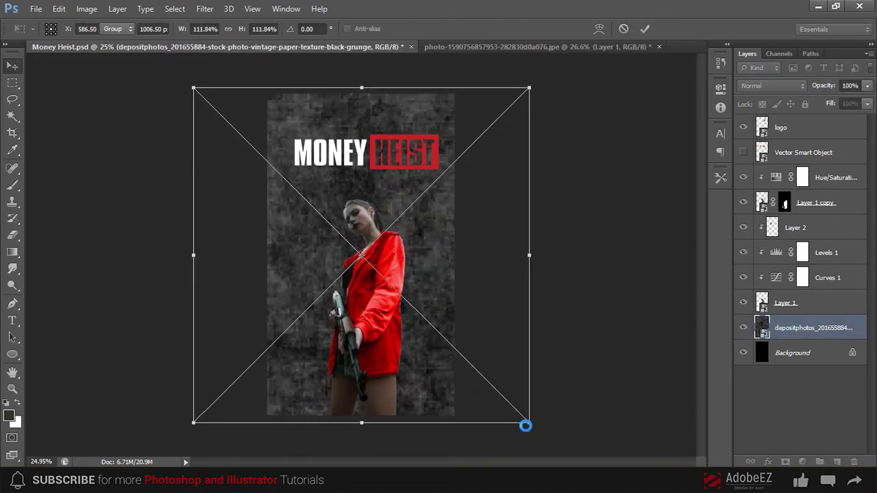
key("Return")
key("ctrl+shift+bracketright")
- Clip the grunge texture to the logo layer and scale it down to fit over the logo
key("shift+plus")
key("shift+plus")
key("shift+plus")
key("shift+plus")
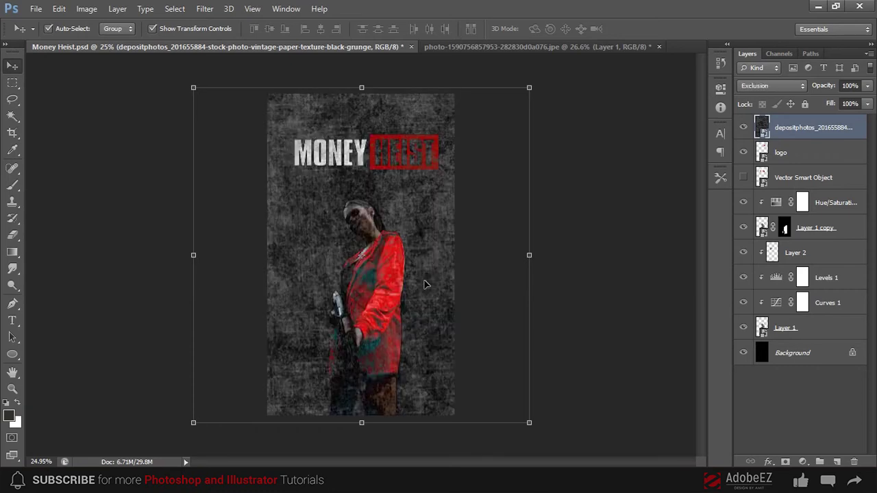
right_click(782, 155)
left_click(585, 234)
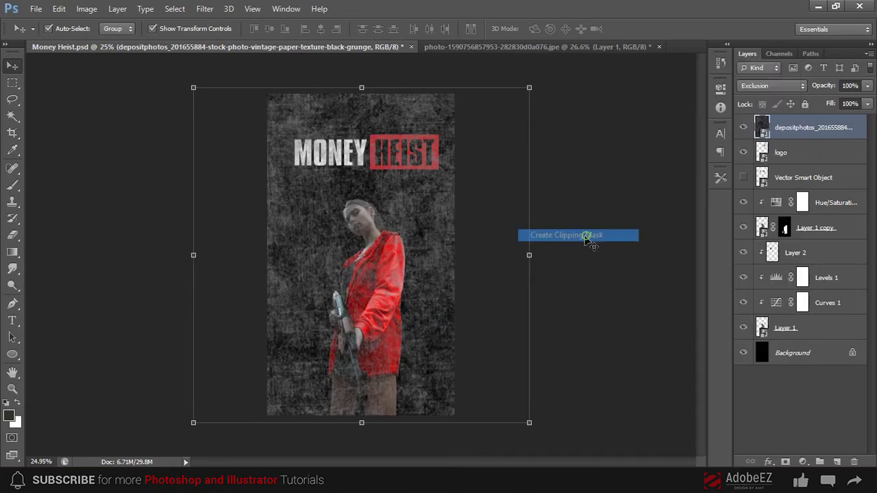
key("ctrl+t")
left_click_drag(529, 417, 394, 227)
left_click_drag(300, 160, 400, 154)
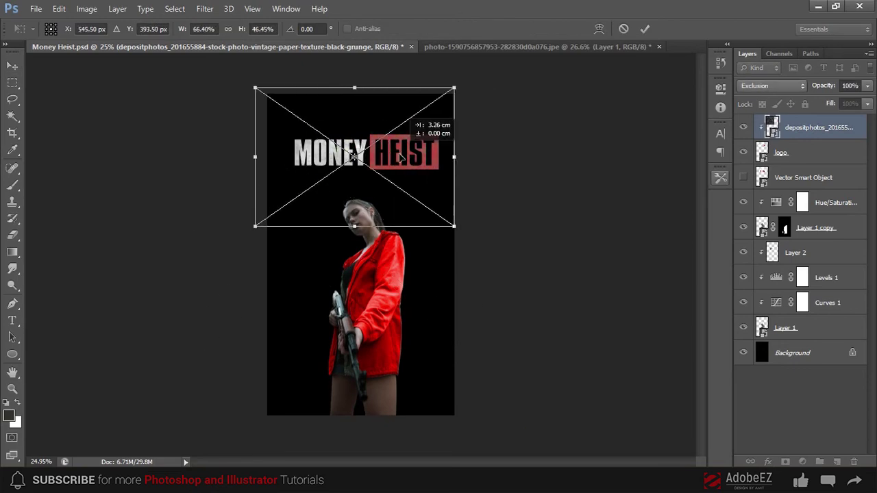
left_click_drag(457, 231, 454, 198)
left_click_drag(354, 89, 364, 108)
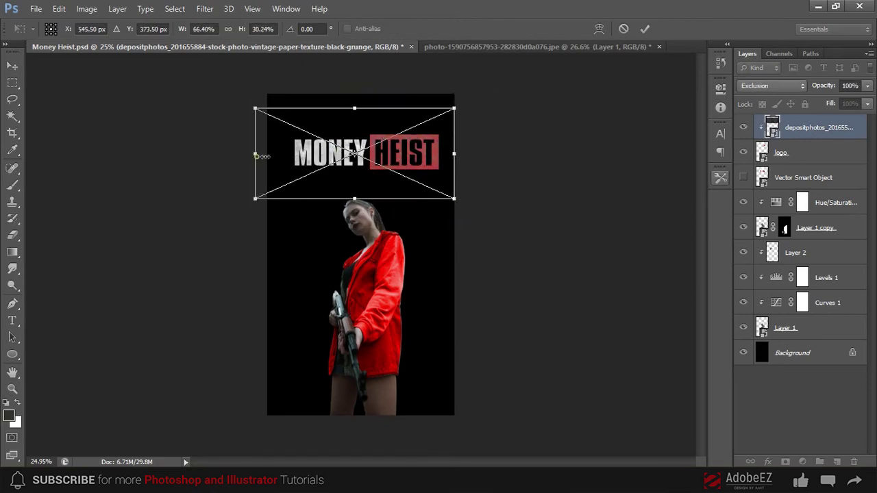
key("Return")
- Set the clipped texture's blend mode to Overlay after trying Divide and Screen
scroll(363, 68, "up", 5)
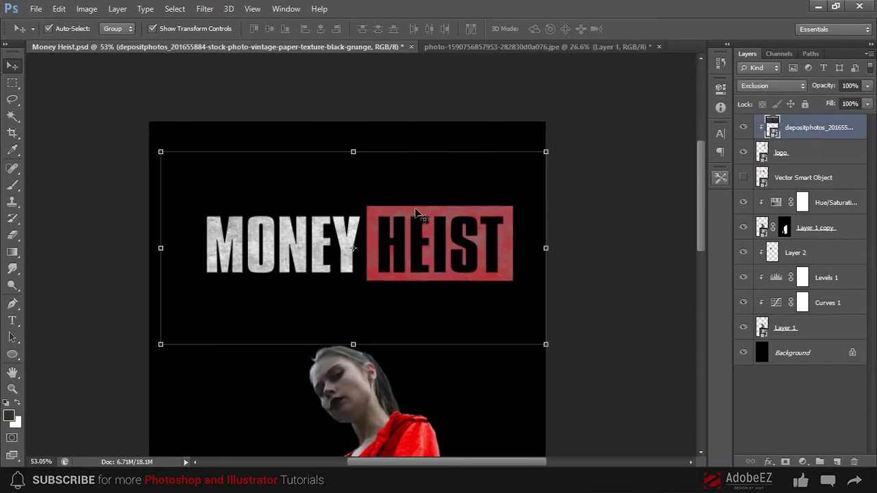
key("shift+plus")
key("shift+plus")
left_click(777, 85)
left_click(763, 203)
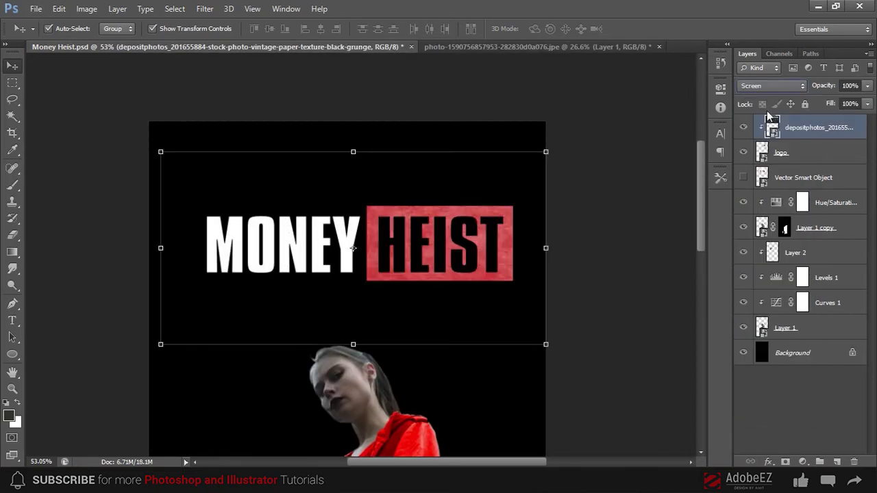
left_click(756, 87)
left_click(760, 250)
left_click(623, 212)
scroll(490, 172, "down", 2)
scroll(491, 172, "up", 2)
scroll(465, 144, "up", 1)
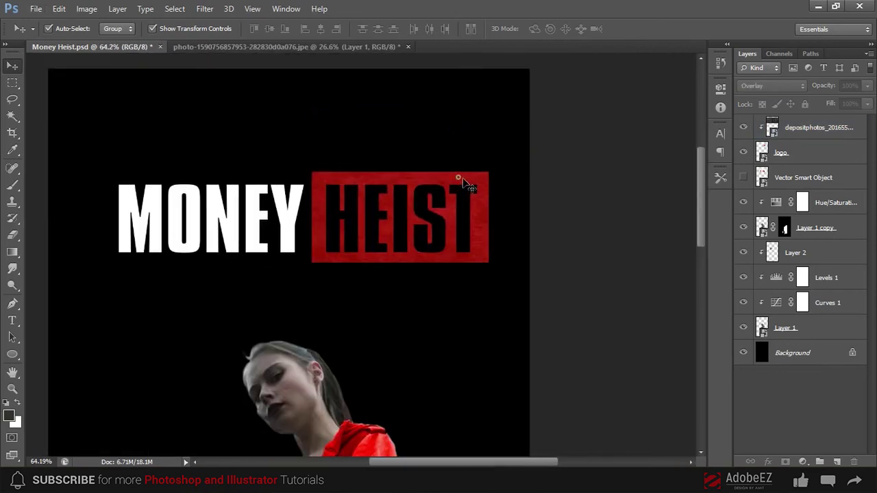
left_click(304, 217)
- Add a Levels adjustment on the logo and drag the midtone slider left to brighten HEIST
left_click(800, 462)
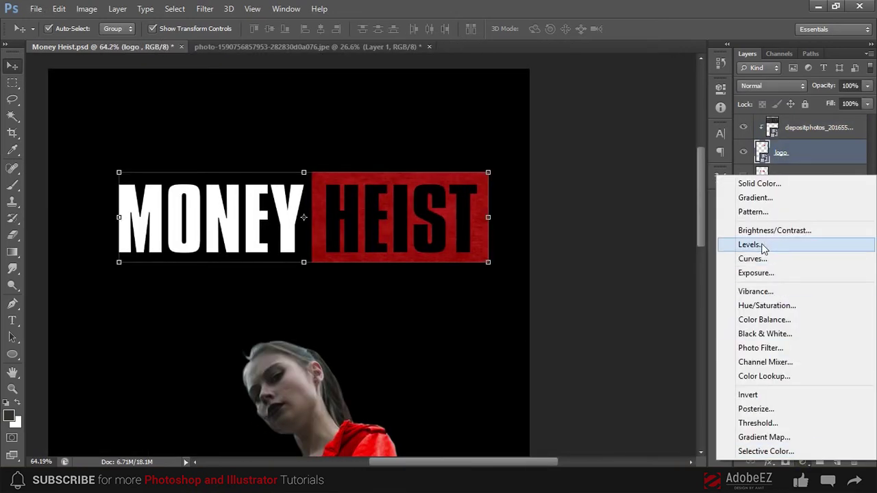
left_click(761, 245)
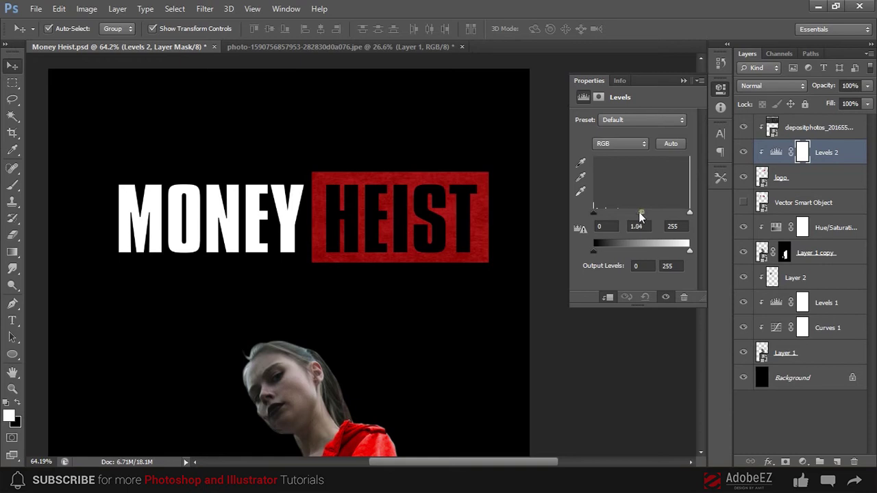
left_click_drag(641, 213, 624, 212)
left_click(682, 81)
left_click(603, 173)
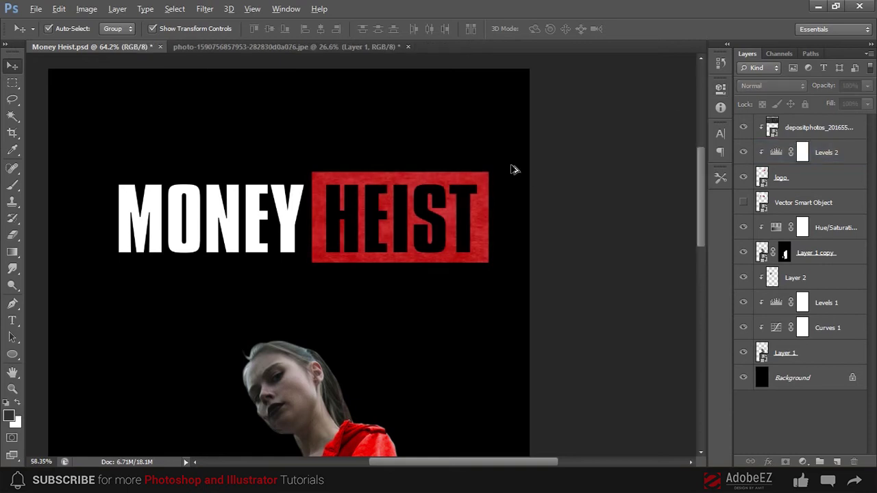
- Scale the MONEY HEIST logo slightly smaller
scroll(548, 169, "down", 1, "alt")
scroll(562, 168, "down", 1, "alt")
scroll(520, 158, "down", 1, "alt")
scroll(507, 143, "down", 1, "alt")
left_click(329, 130)
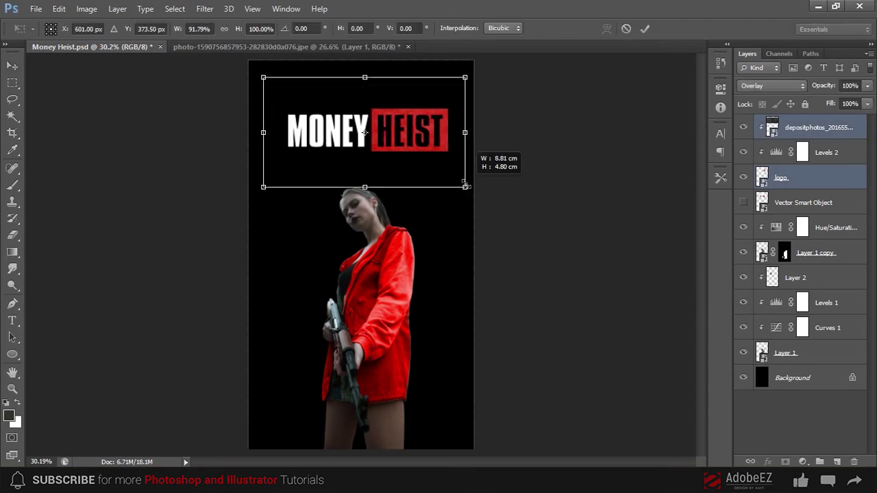
left_click_drag(472, 187, 466, 179)
key("Return")
left_click(513, 186)
- Create a new empty layer directly beneath the logo
scroll(442, 110, "up", 2, "alt")
left_click(450, 153)
left_click(815, 202)
key("ctrl+shift+alt+n")
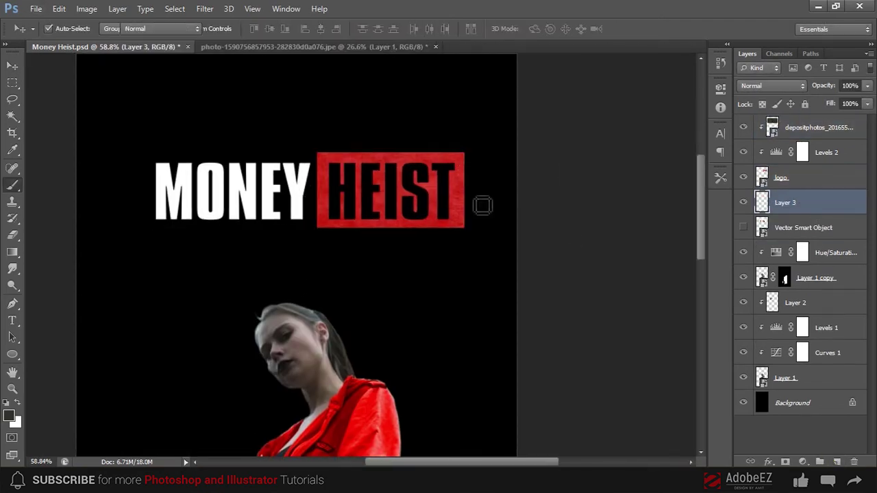
- Paint soft white brush glows over the HEIST letters
key("b")
scroll(336, 185, "up", 2, "alt")
left_click_drag(332, 152, 339, 195)
key("bracketright")
key("bracketright")
key("bracketright")
left_click(500, 181)
key("ctrl+alt+z")
key("ctrl+alt+z")
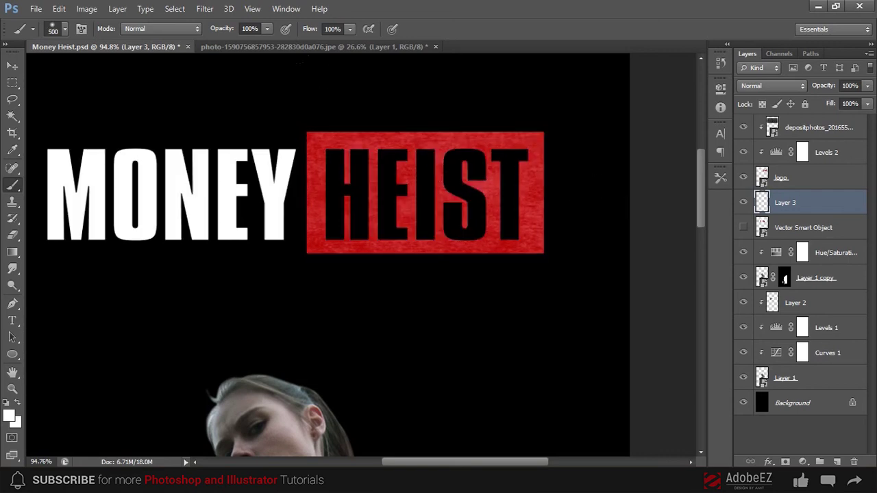
left_click(424, 192)
- Move the glow layer above the logo and clip it, then delete the glow layer
left_click(13, 61)
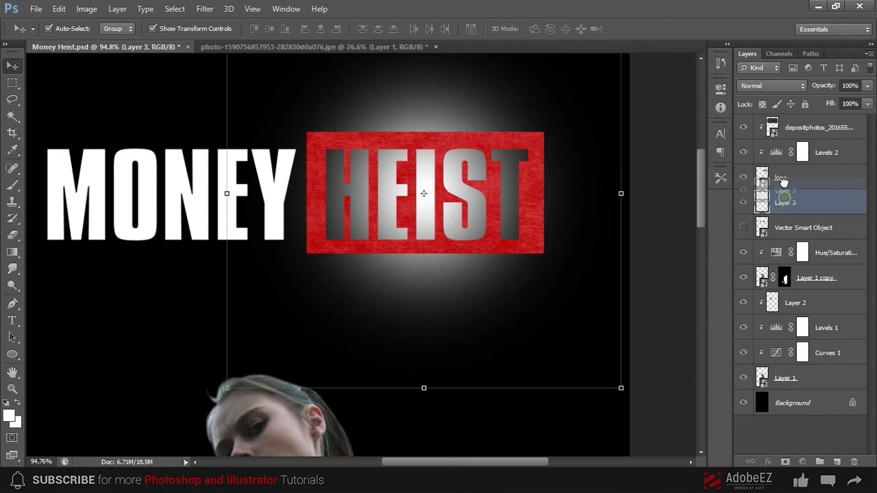
left_click_drag(784, 197, 784, 175)
key("ctrl+alt+g")
scroll(628, 186, "down", 5)
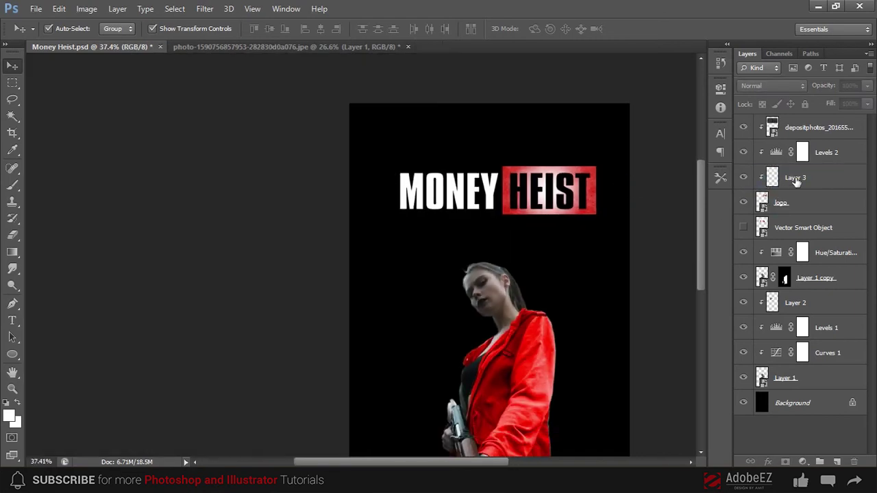
key("Delete")
scroll(651, 239, "up", 2)
- Add a new layer above the Vector Smart Object and brush white over part of HEIST
left_click(795, 202)
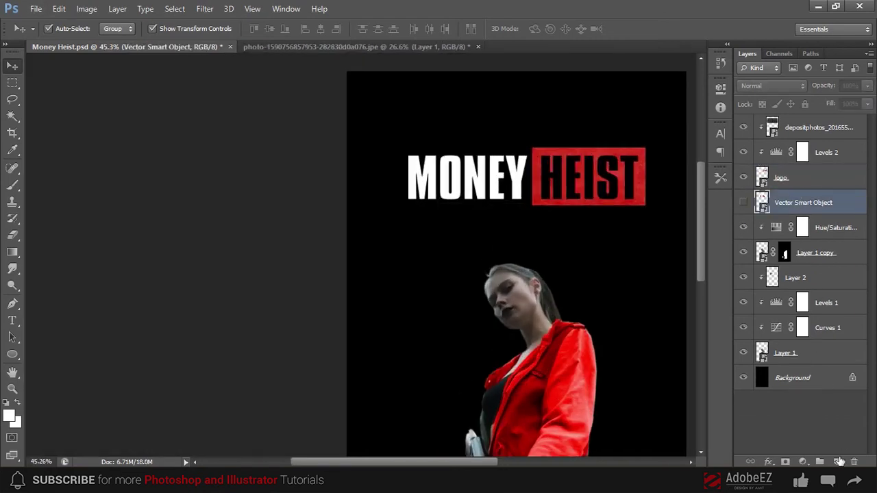
left_click(837, 461)
key("b")
scroll(616, 162, "up", 5)
right_click(469, 175)
key("Return")
mouse_move(651, 147)
left_mouse_down()
mouse_move(602, 205)
mouse_move(597, 154)
left_mouse_up()
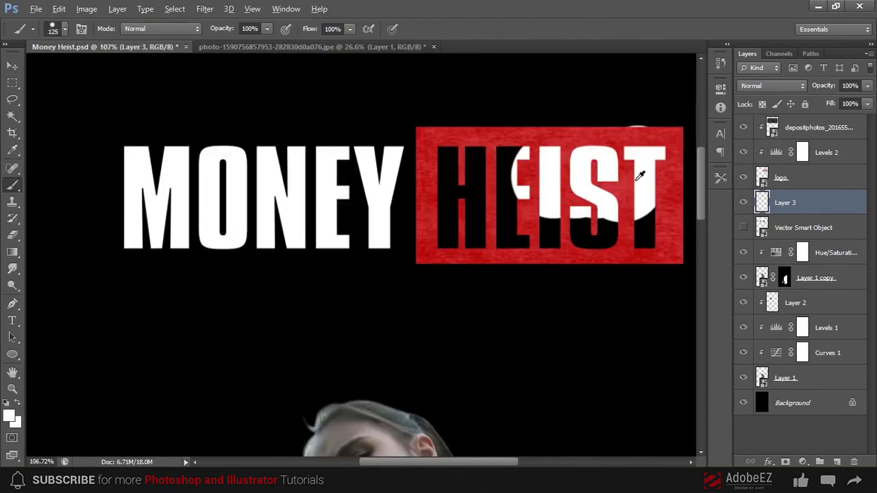
scroll(599, 154, "up", 2)
- Fill a rectangular selection around the HEIST letters with solid white
key("m")
left_click_drag(312, 127, 616, 281)
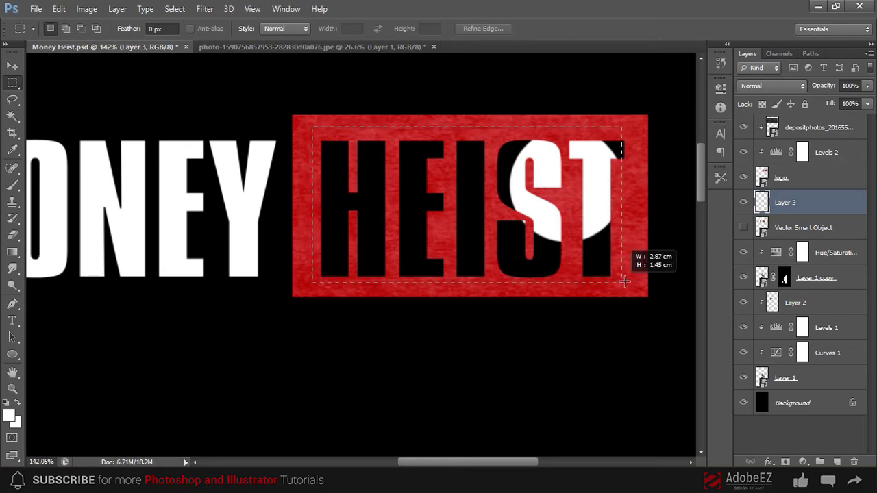
key("alt+BackSpace")
scroll(462, 249, "down", 2)
scroll(521, 231, "down", 2)
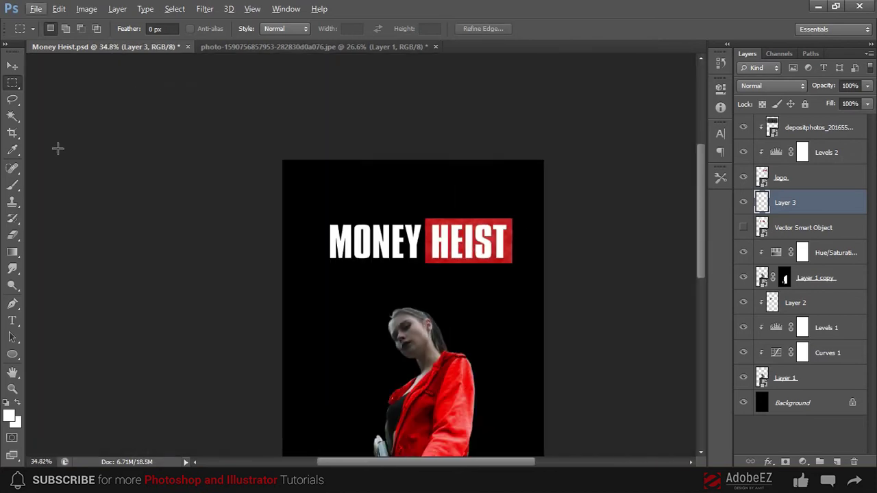
- Hide the Levels 2 brightening on the logo
key("v")
scroll(342, 103, "up", 2)
scroll(503, 146, "up", 2)
left_click(503, 147)
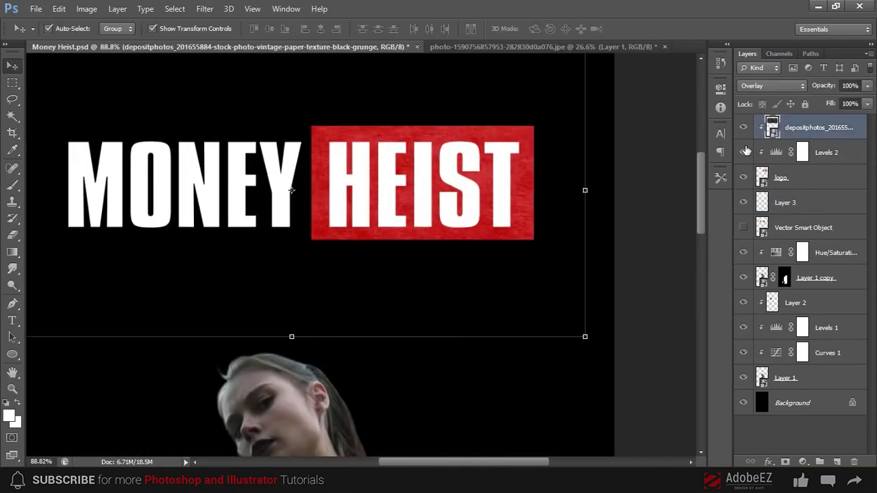
left_click(742, 152)
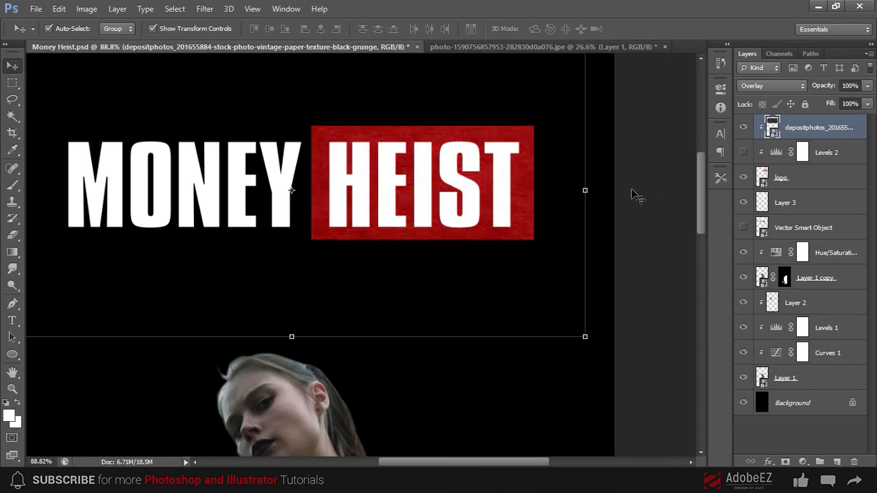
left_click(636, 197)
scroll(636, 197, "down", 3)
scroll(565, 212, "up", 1)
scroll(564, 198, "down", 1)
scroll(531, 199, "up", 1)
- Save Money Heist.psd and check the poster text in Notepad
key("ctrl+s")
scroll(518, 200, "up", 2)
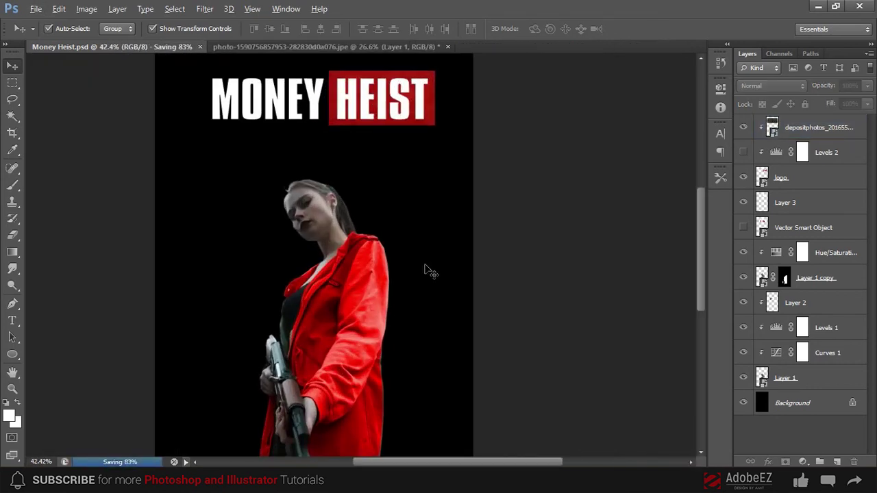
key("alt+Tab")
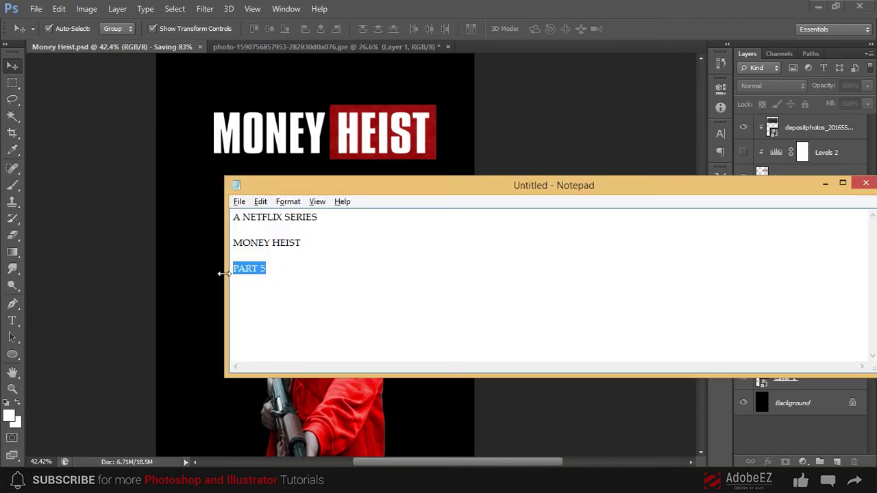
key("alt+Tab")
scroll(293, 149, "up", 2)
scroll(328, 246, "up", 2)
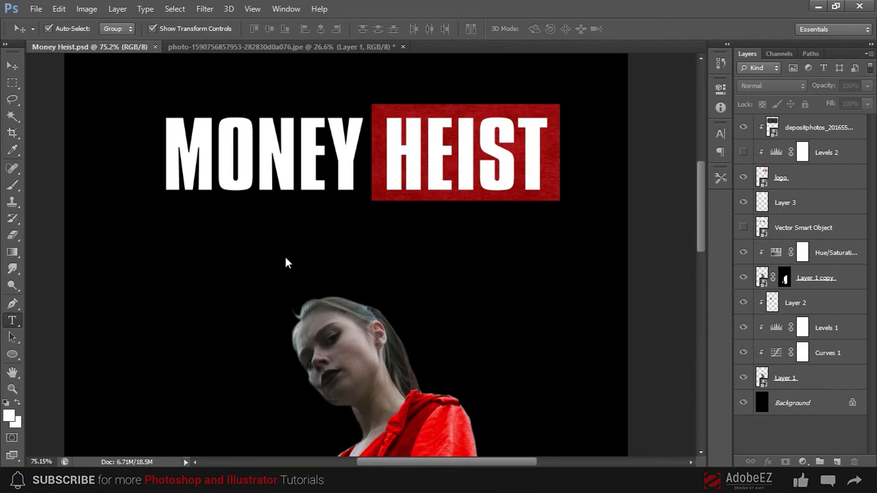
- Type PART 5 below the title in Mission Gothic at 10 pt
left_click(243, 272)
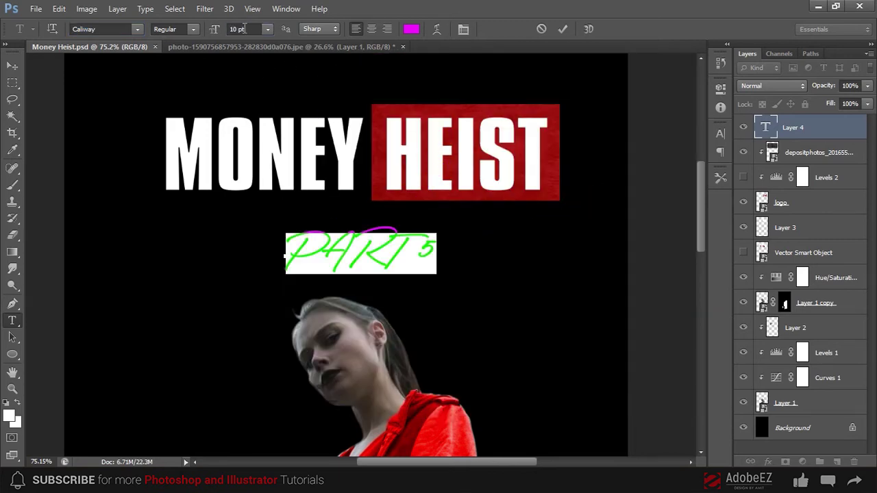
key("Return")
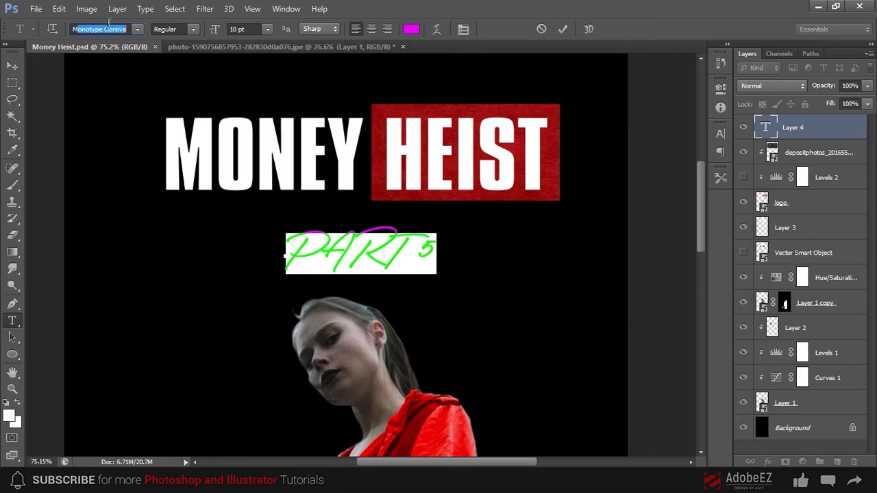
left_click(336, 248)
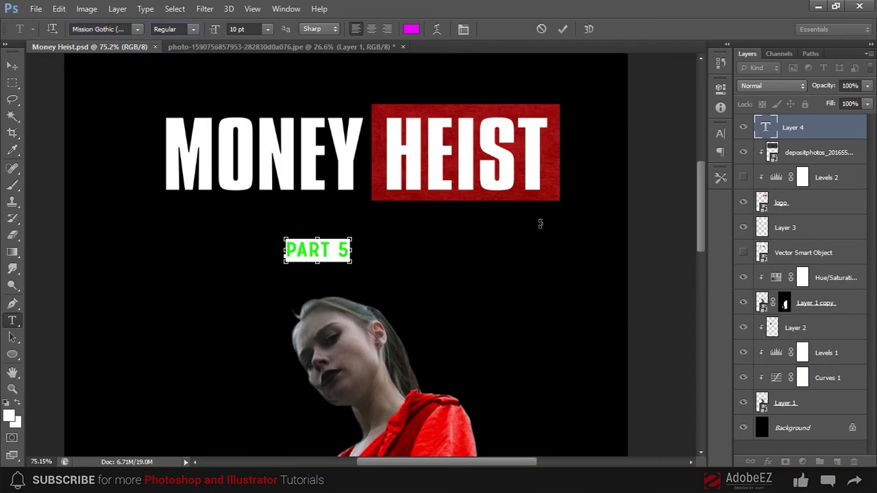
key("ctrl+Return")
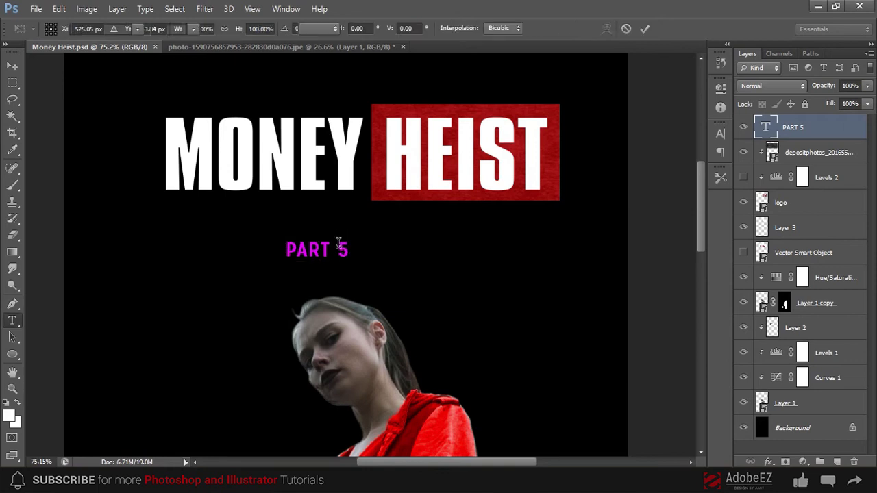
- Widen the PART 5 tracking to 250 in the Character panel
key("t")
key("ctrl+t")
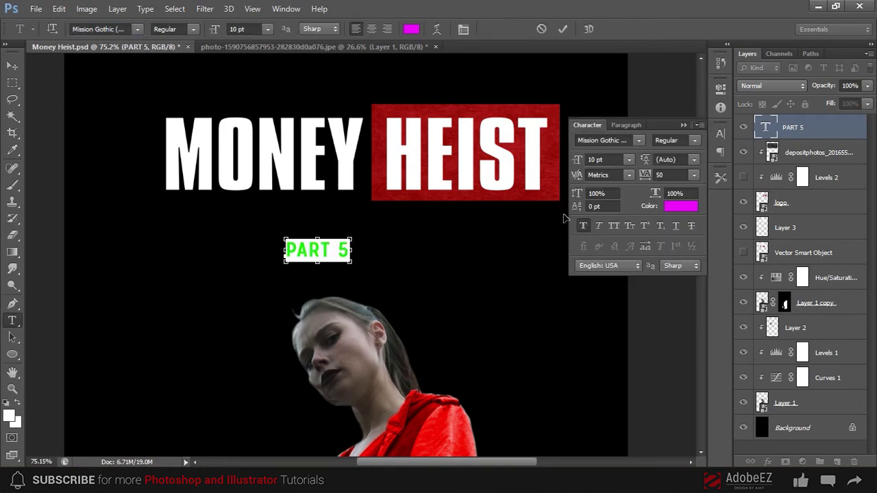
left_click(693, 175)
left_click(693, 382)
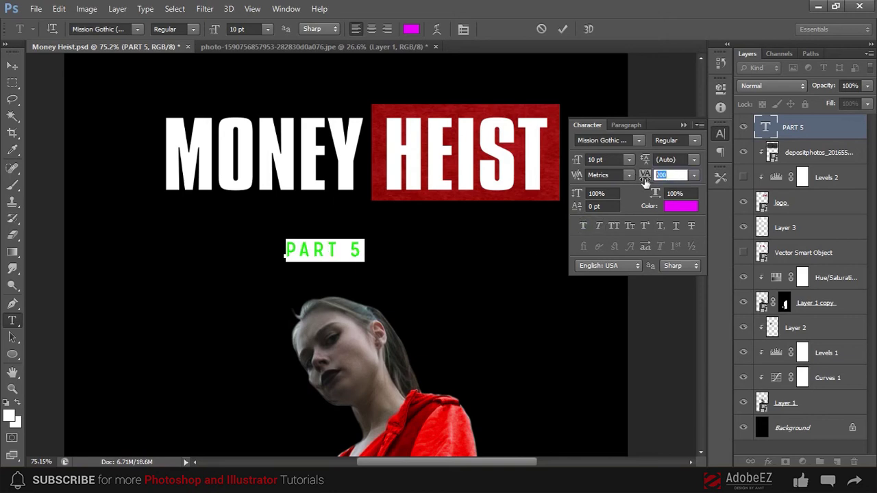
key("Right")
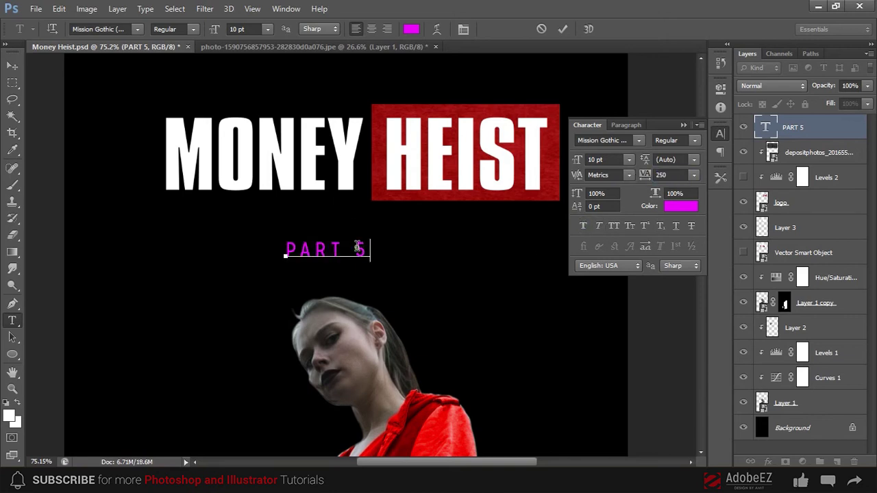
left_click(13, 66)
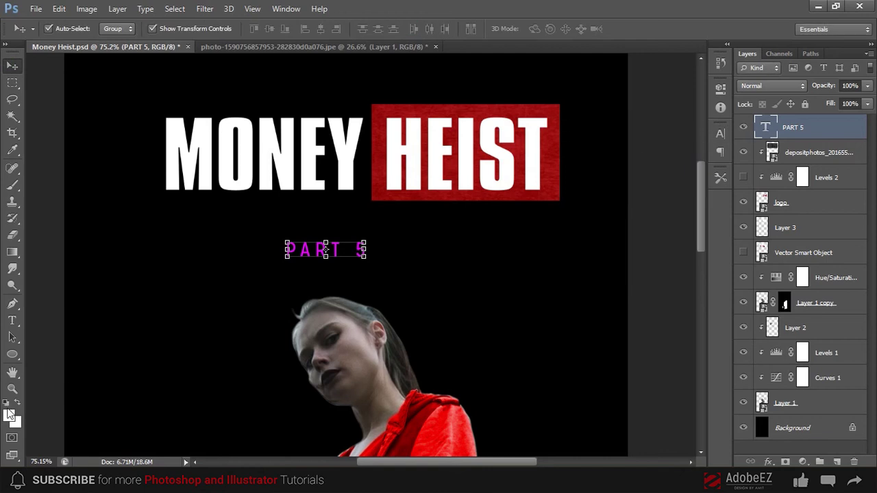
- Fill the PART 5 text with white
key("i")
left_click(10, 416)
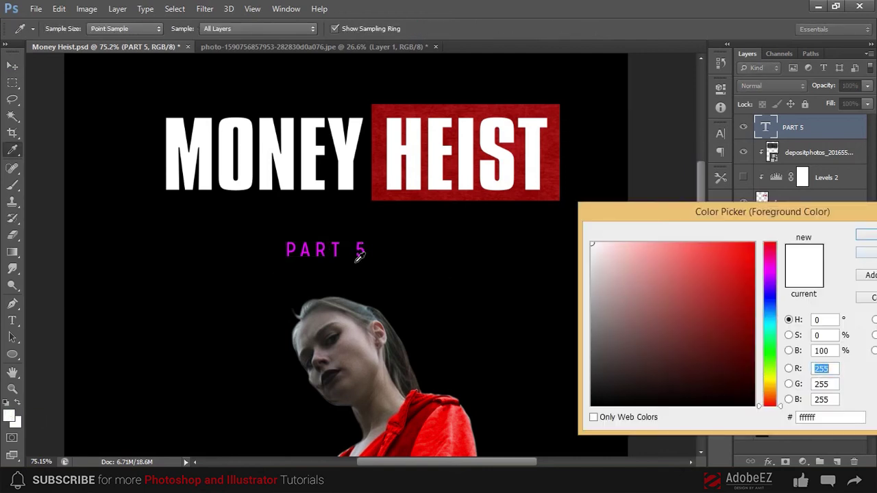
left_click(866, 255)
key("ctrl+t")
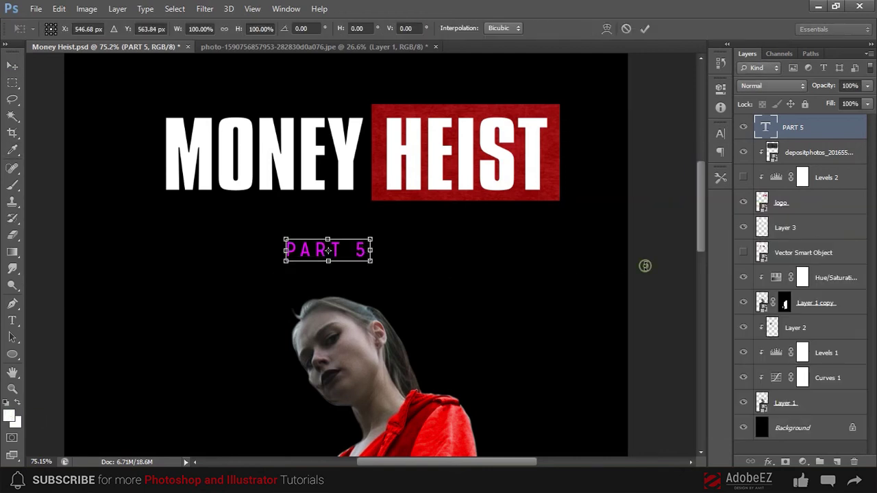
key("Return")
left_click(647, 270)
- Move PART 5 up under the title and enlarge it, centred beneath MONEY HEIST
scroll(301, 251, "up", 3)
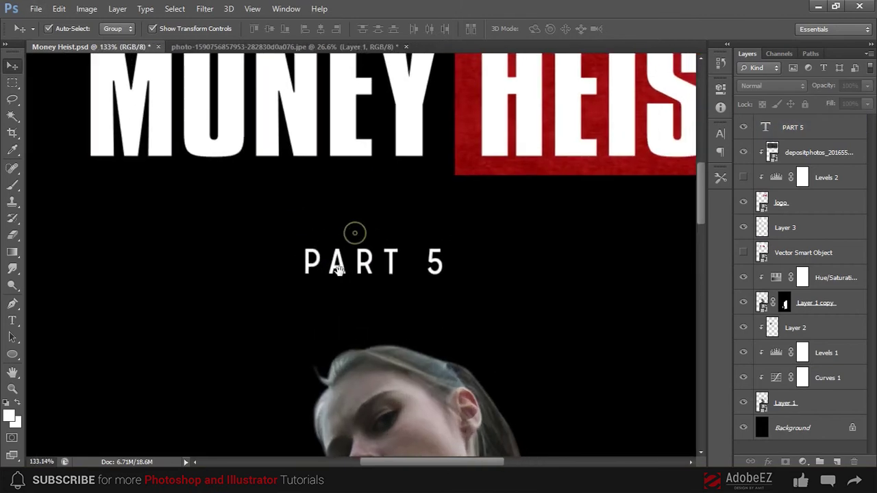
mouse_move(413, 250)
left_mouse_down()
mouse_move(416, 230)
mouse_move(463, 244)
left_mouse_up()
key("ctrl+0")
key("ctrl+t")
key("Return")
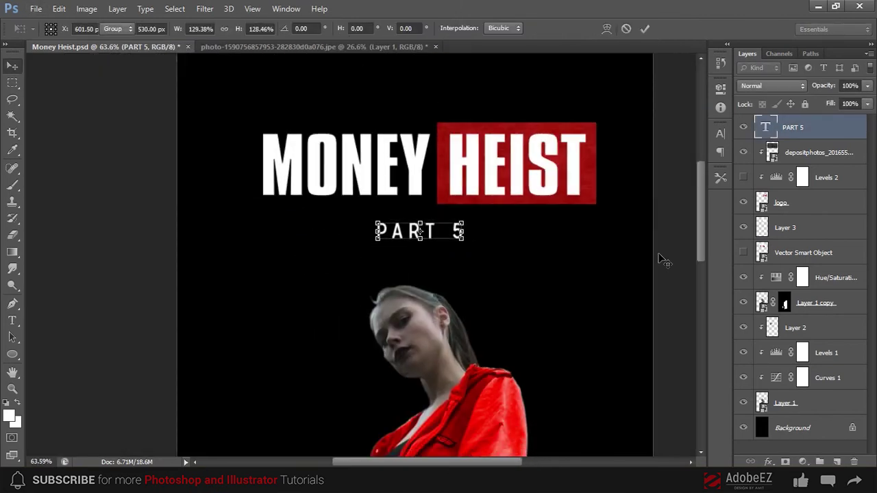
key("ctrl+0")
left_click(455, 229)
- Select the woman's Layer 1 and compare her with and without Curves 1
left_click(658, 235)
scroll(524, 215, "down", 2)
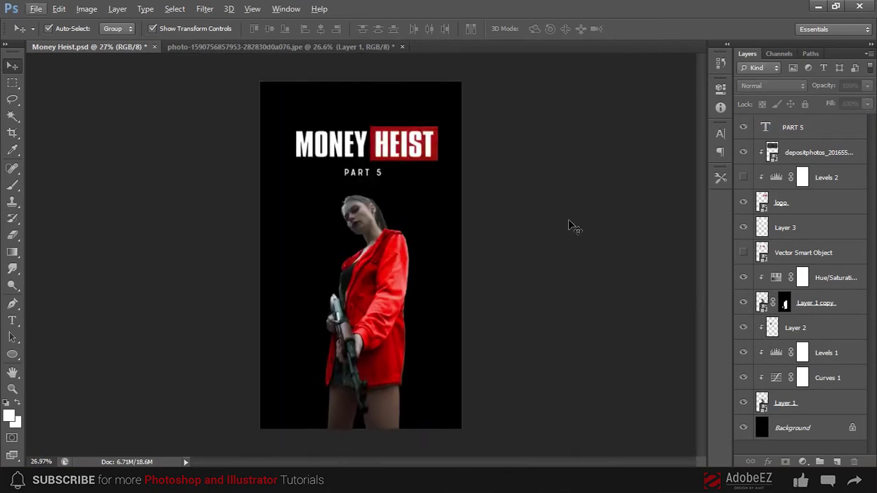
scroll(367, 185, "up", 5)
left_click(785, 404)
left_click(744, 377)
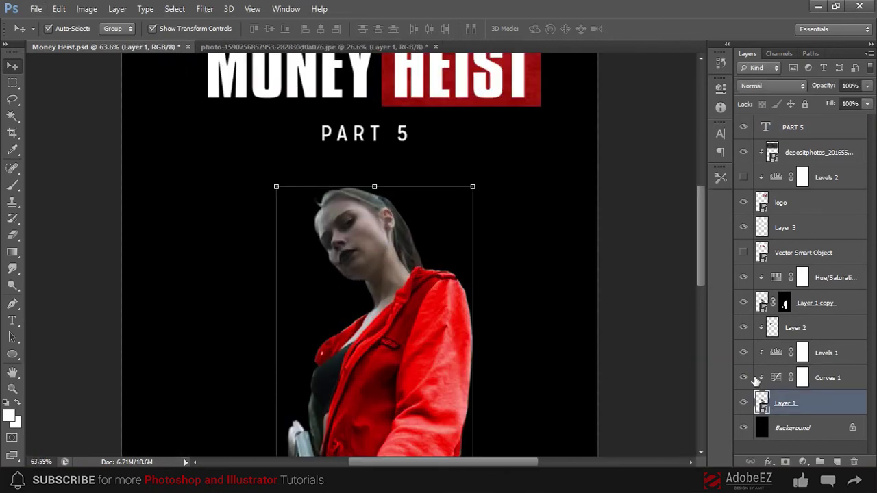
left_click(743, 377)
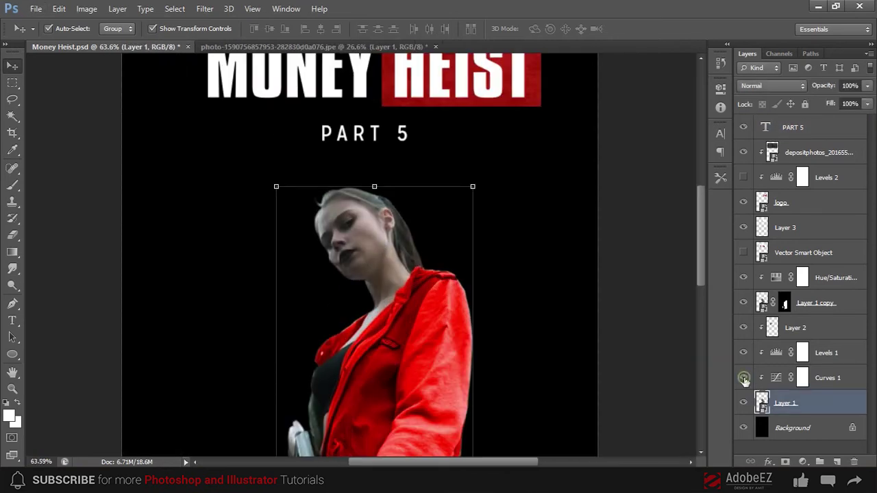
- Raise the Levels 1 midtone to 1.45 to brighten the woman
double_click(776, 354)
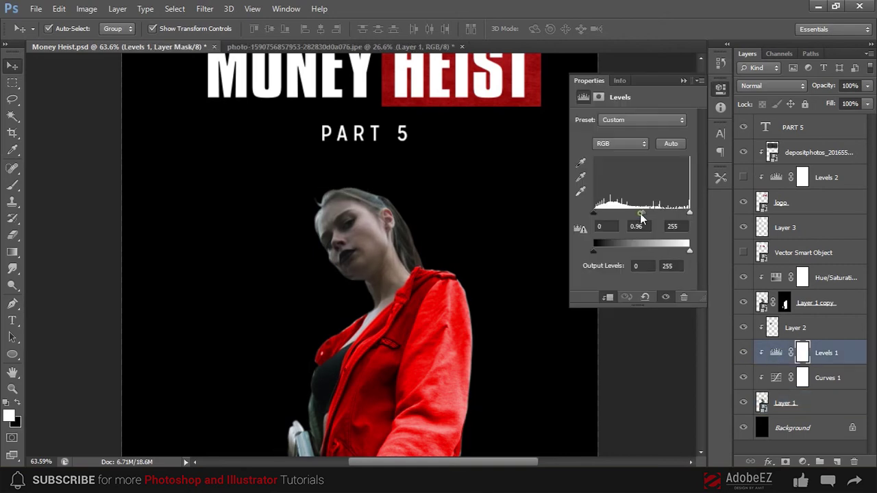
left_click_drag(641, 216, 631, 216)
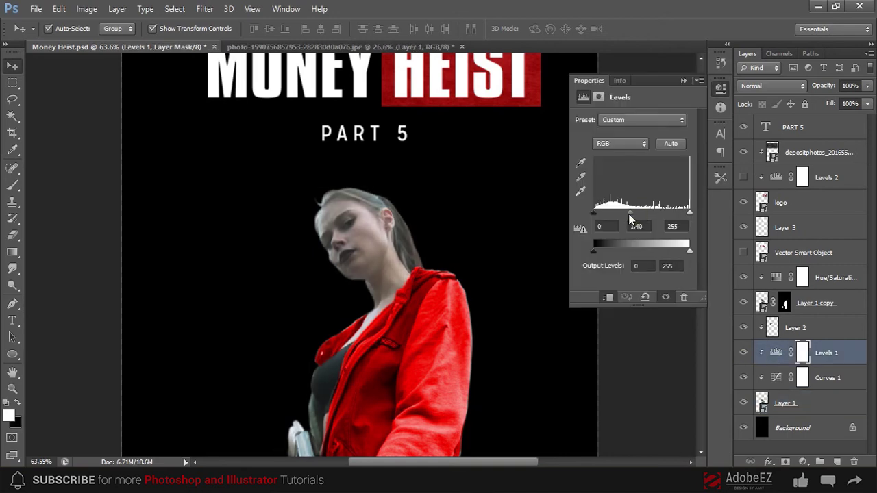
left_click(683, 81)
scroll(632, 183, "up", 3)
- Toggle Layer 1's visibility to check the brightening, then save Money Heist.psd
left_click(788, 403)
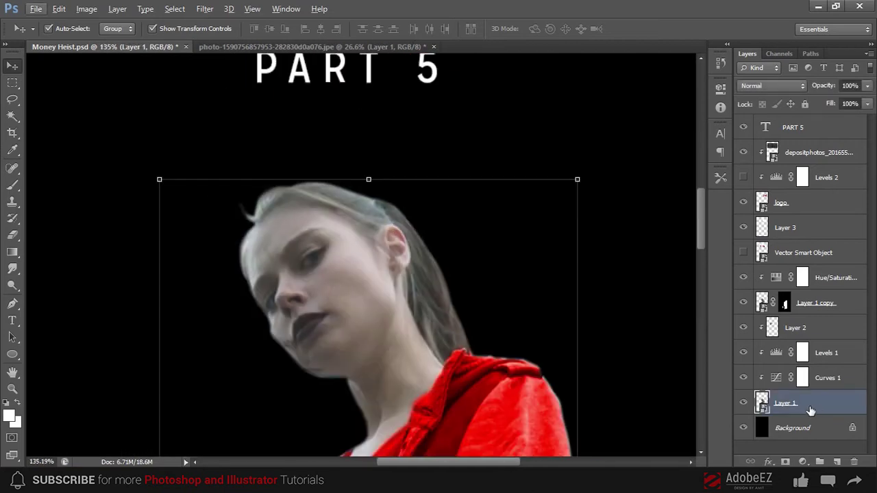
left_click(742, 406)
scroll(591, 262, "down", 3)
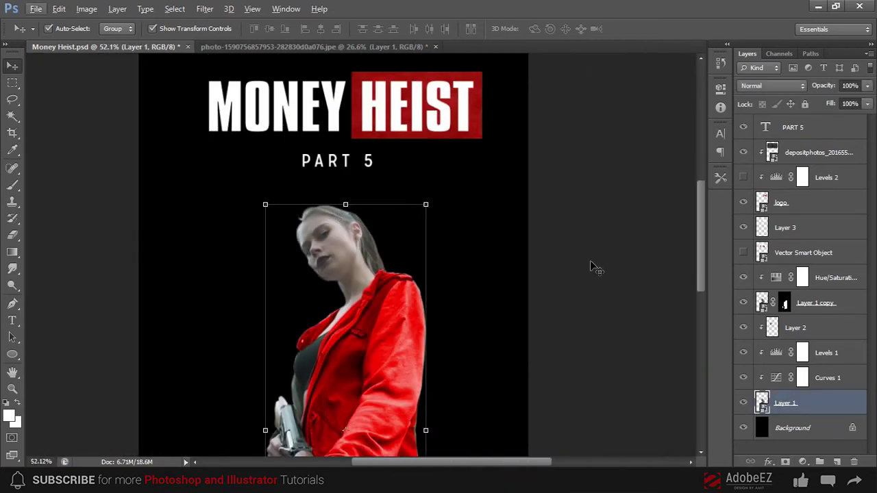
left_click(593, 240)
scroll(597, 208, "down", 2)
scroll(597, 207, "down", 1)
key("ctrl+s")
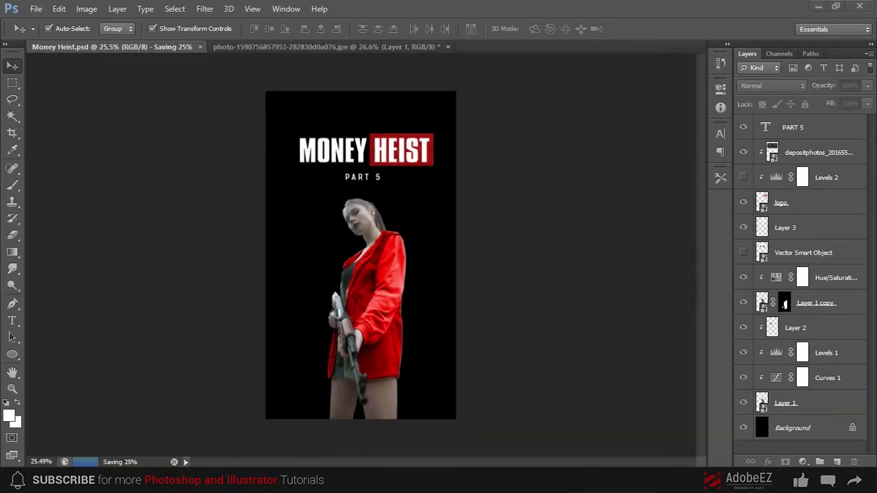
- Place an enlarged fire image at the poster's lower left and send it to the bottom
mouse_move(293, 278)
left_mouse_down()
mouse_move(304, 313)
mouse_move(317, 317)
left_mouse_up()
mouse_move(406, 272)
left_mouse_down()
mouse_move(421, 310)
mouse_move(425, 270)
left_mouse_up()
left_click_drag(384, 321, 394, 357)
key("Return")
key("ctrl+shift+bracketleft")
key("ctrl+0")
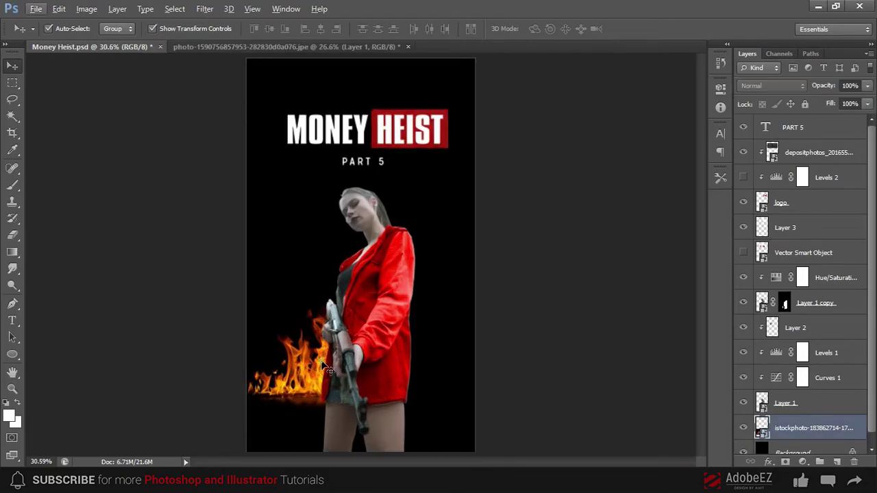
- Import a second fire image, move it lower in the stack, and place it on the right
key("alt+Tab")
left_click_drag(196, 176, 365, 357)
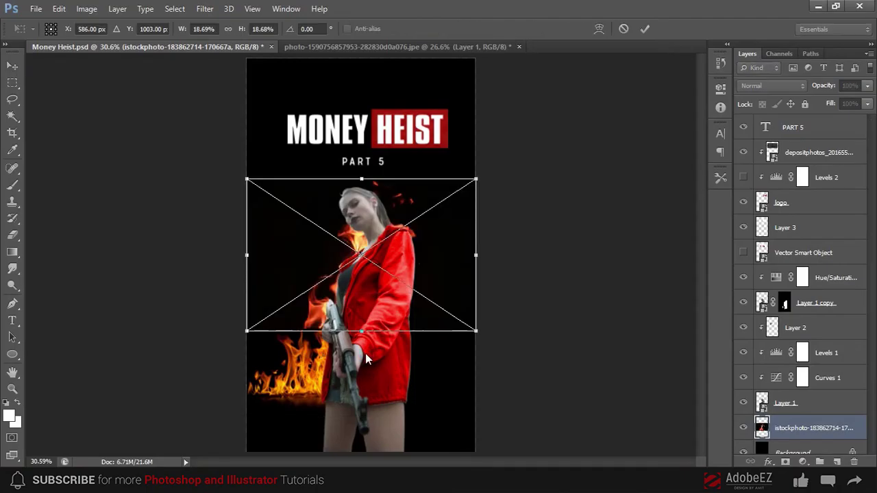
key("Return")
key("ctrl+shift+bracketleft")
left_click_drag(358, 257, 449, 322)
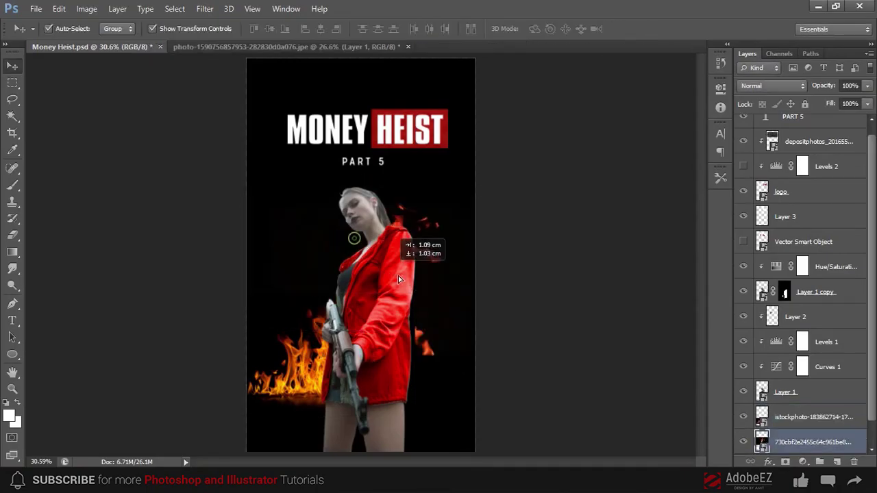
scroll(454, 402, "up", 3)
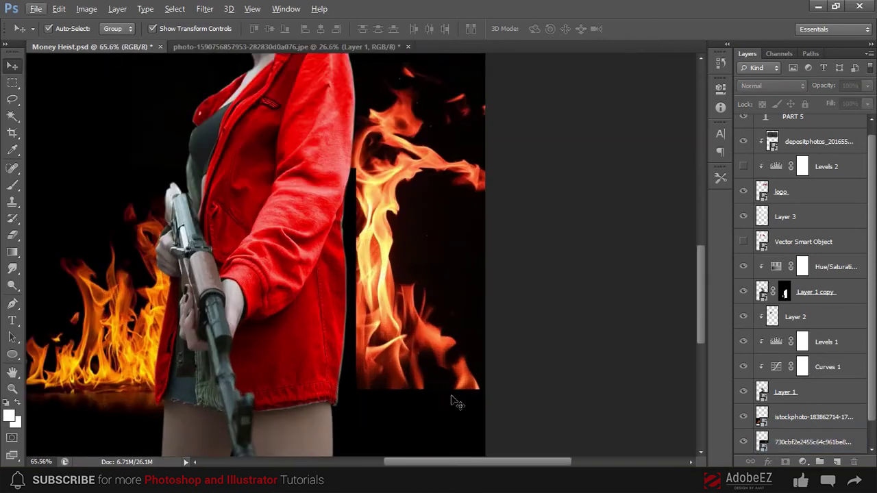
scroll(454, 402, "up", 2)
- Inspect the fire smart object's contents, then return to the poster
double_click(761, 417)
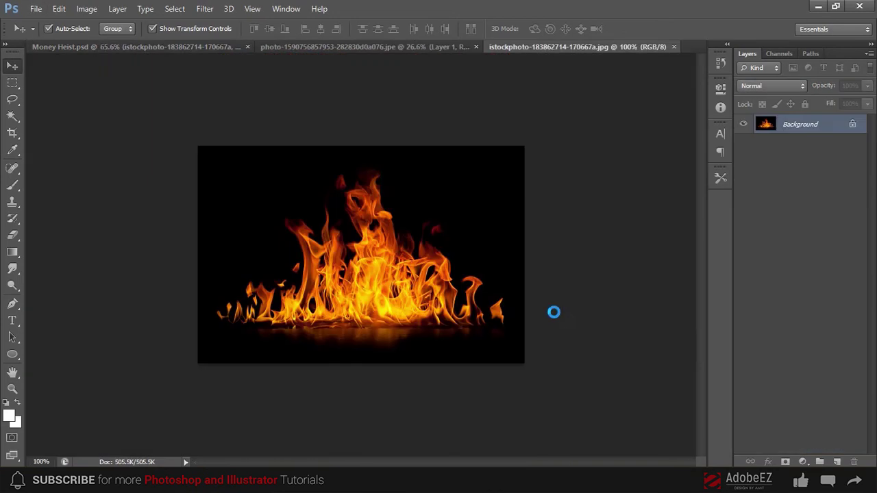
left_click(673, 46)
scroll(510, 240, "down", 2)
scroll(510, 240, "down", 2)
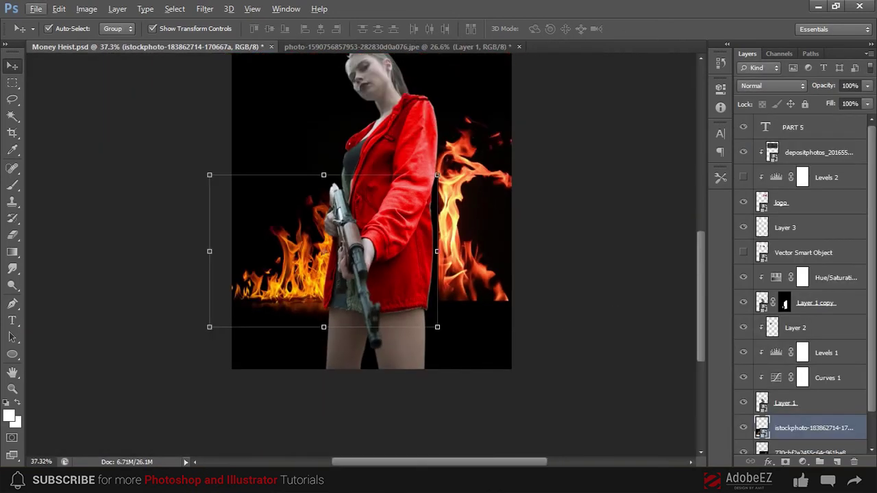
key("e")
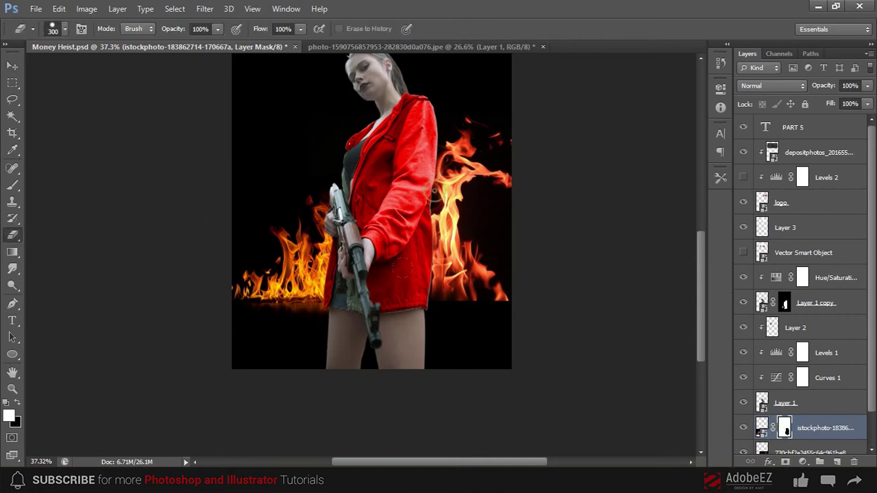
- Scale the right-side fire to about 12.6% and settle it beside the woman
left_click(808, 451)
key("v")
key("ctrl+t")
mouse_move(313, 114)
left_mouse_down()
mouse_move(325, 106)
mouse_move(322, 147)
left_mouse_up()
left_click_drag(514, 196, 556, 205)
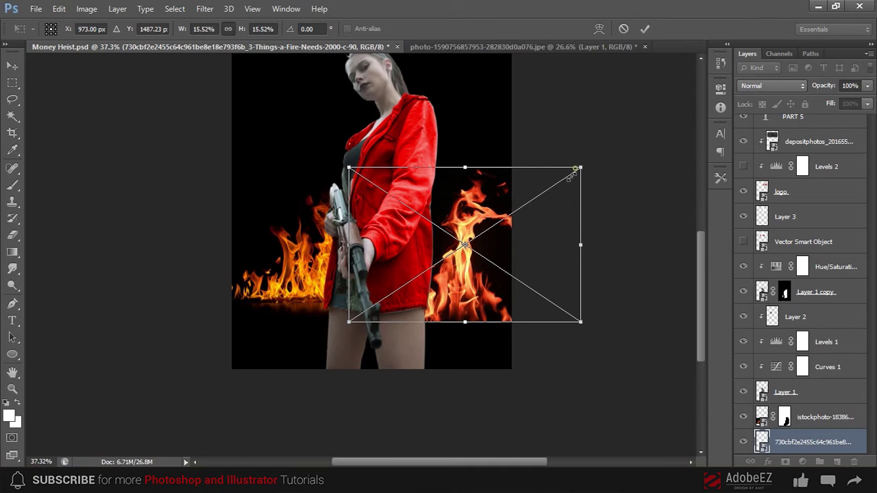
left_click_drag(574, 174, 541, 188)
left_click_drag(505, 239, 513, 221)
left_click_drag(554, 164, 538, 176)
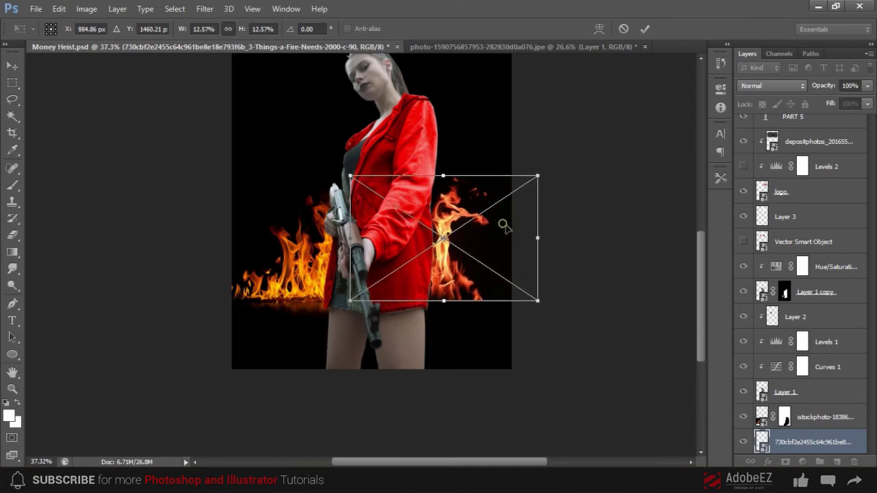
key("Return")
scroll(464, 333, "up", 2)
scroll(438, 259, "down", 3)
- Shift the left fire down, duplicate it to the right side, and reorder the fire layers
left_click(441, 259)
left_click(579, 298)
left_click_drag(226, 274, 291, 300)
key("ctrl+j")
left_click_drag(209, 280, 404, 281)
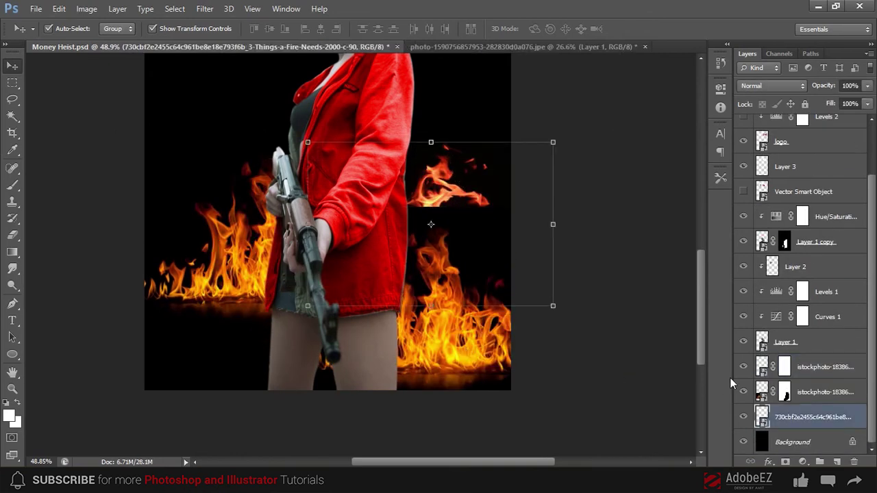
left_click_drag(803, 381, 803, 383)
left_click_drag(477, 341, 472, 259)
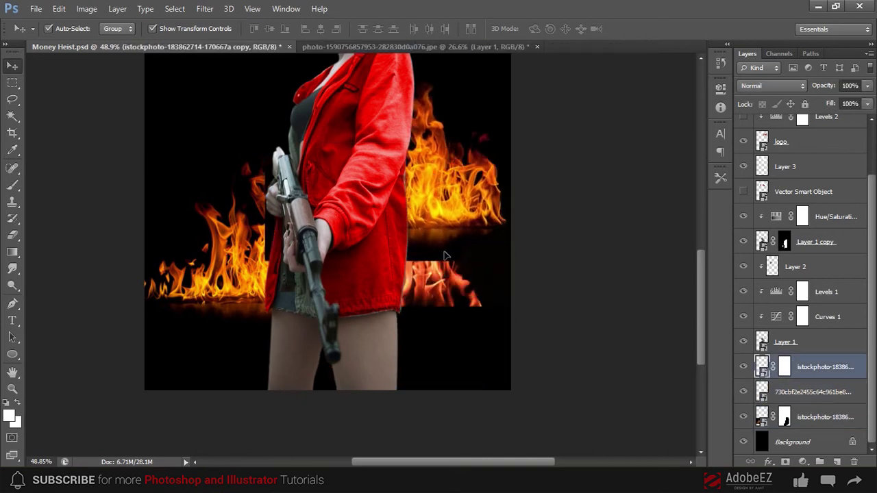
left_click_drag(822, 367, 822, 393)
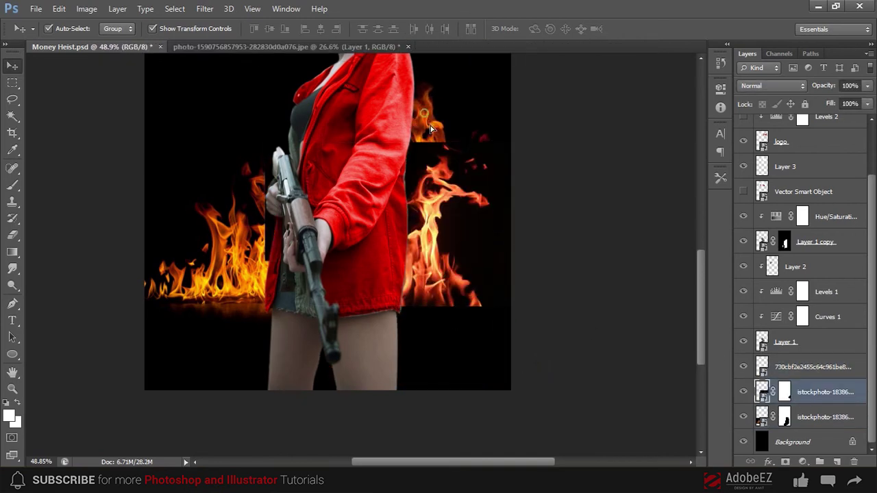
- Mask the right-side fire and erase its bottom so it fades into black
left_click(815, 367)
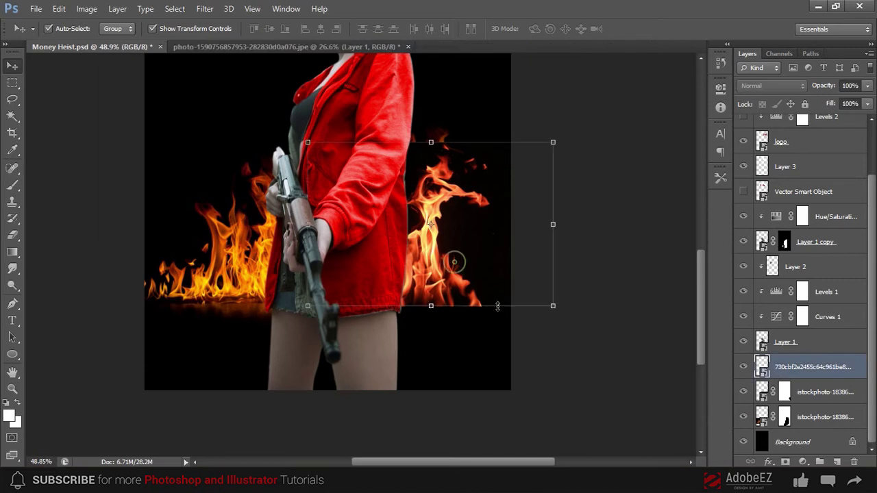
left_click(803, 462)
key("w")
key("e")
mouse_move(490, 305)
left_mouse_down()
mouse_move(440, 301)
mouse_move(497, 268)
mouse_move(425, 295)
left_mouse_up()
scroll(450, 297, "up", 2)
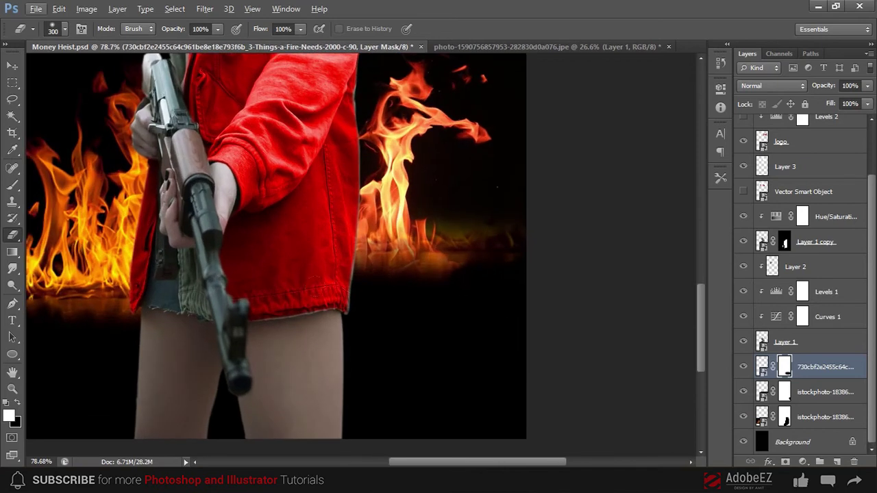
- Lower the fire copy so its flames sit at hip level
key("v")
left_click(622, 366)
left_click(593, 303)
left_click(631, 303)
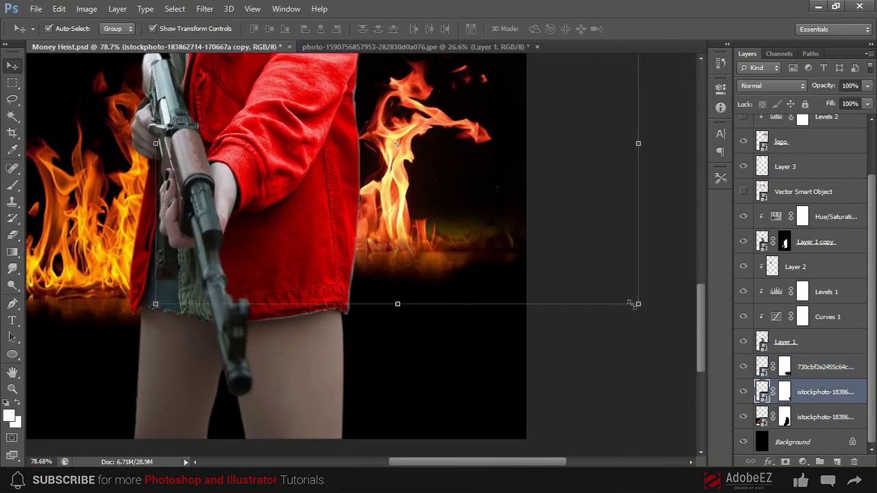
left_click_drag(568, 240, 557, 281)
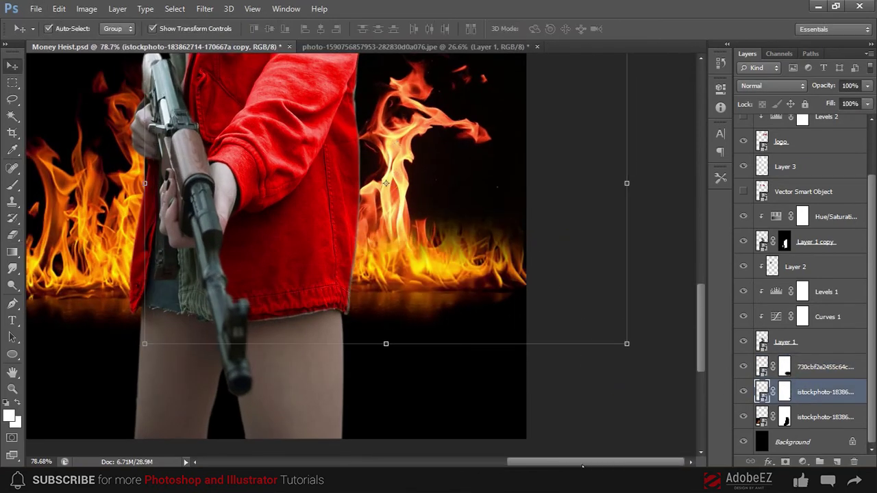
scroll(544, 319, "right", 5)
left_click(544, 319)
scroll(527, 312, "down", 5)
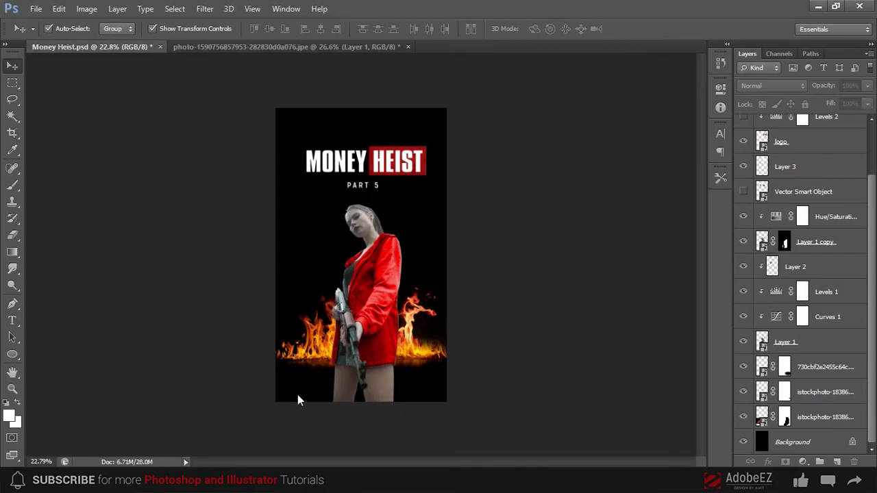
- Place the fIRE sparks image across the poster's bottom, widened past the edges
left_click_drag(544, 186, 297, 394)
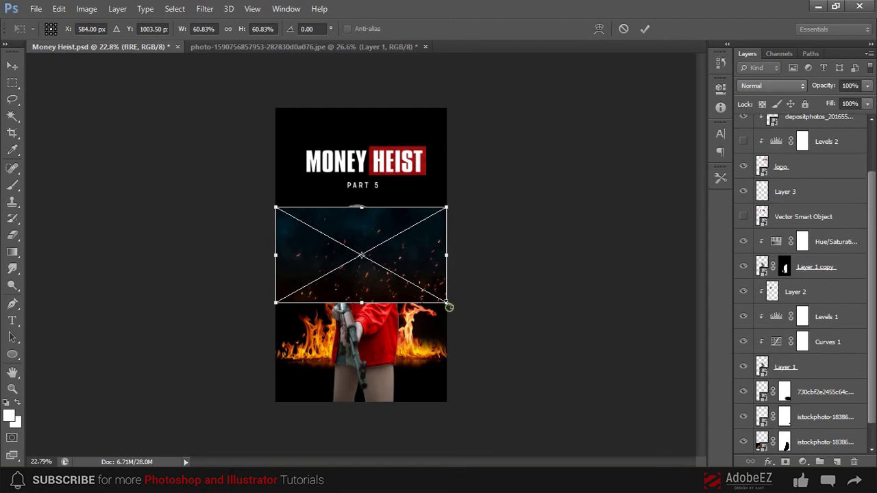
left_click_drag(449, 306, 478, 325)
left_click_drag(388, 202, 387, 283)
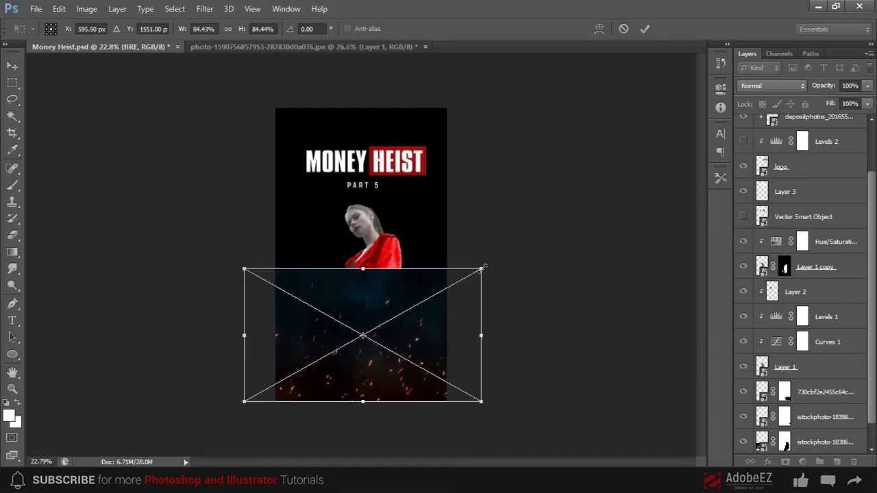
left_click_drag(483, 267, 526, 241)
left_click_drag(470, 300, 446, 303)
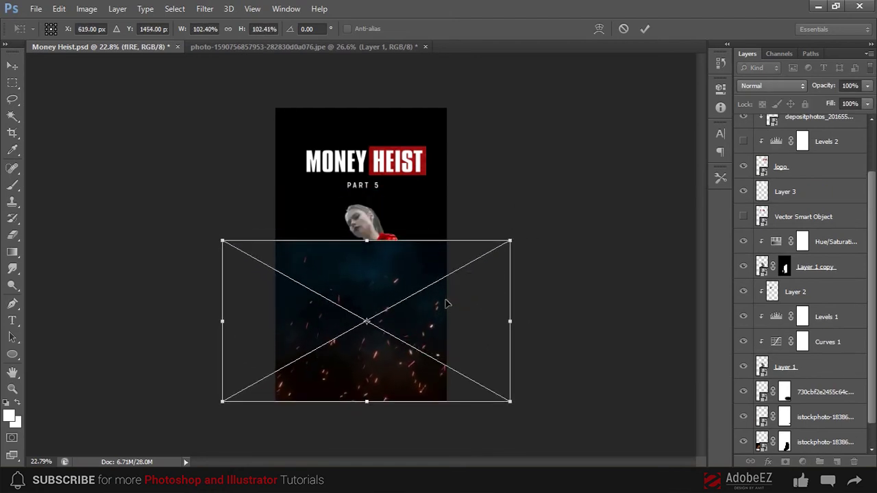
key("Return")
key("ctrl+0")
- Set fIRE to Screen blending and move it higher on the poster
left_click(773, 85)
left_click(749, 200)
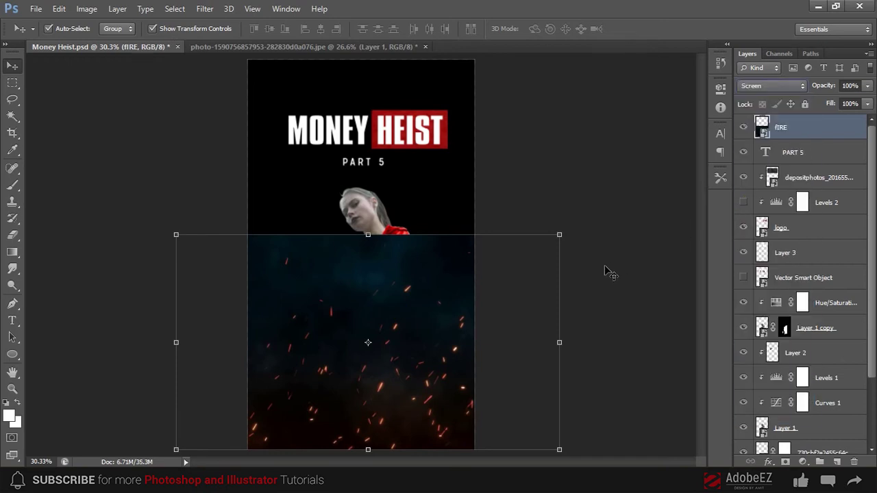
left_click(609, 269)
left_click(446, 254)
left_click_drag(366, 239, 360, 114)
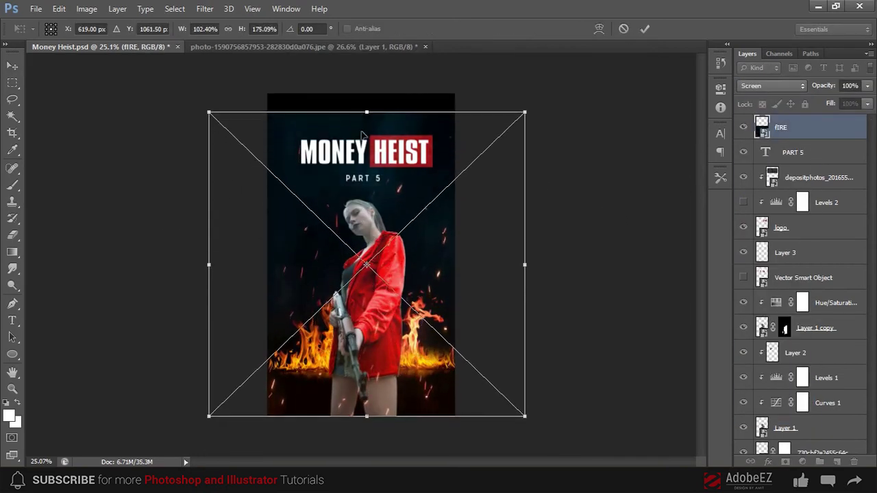
key("Escape")
left_click_drag(440, 265, 435, 140)
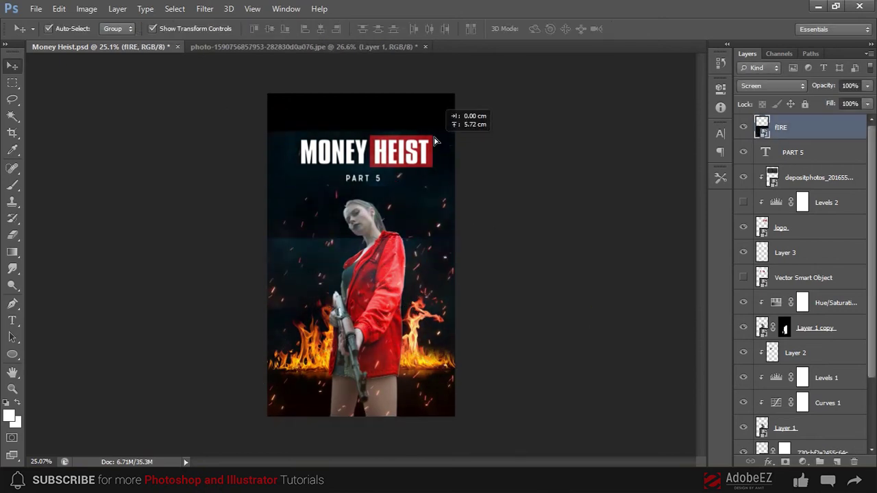
- Duplicate fIRE, flip the copy vertically, and fit it across the poster's top
key("ctrl+j")
key("ctrl+t")
right_click(410, 117)
left_click(446, 308)
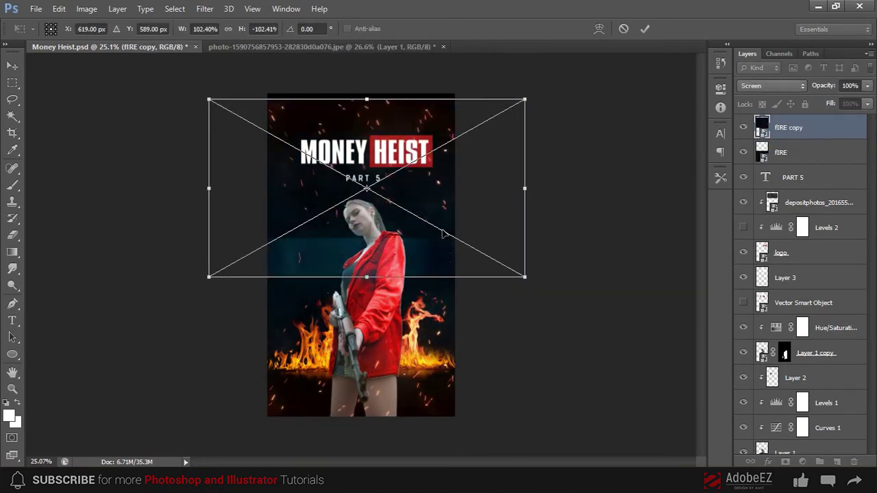
left_click_drag(444, 234, 426, 259)
mouse_move(525, 274)
left_mouse_down()
mouse_move(491, 254)
mouse_move(477, 215)
left_mouse_up()
key("Return")
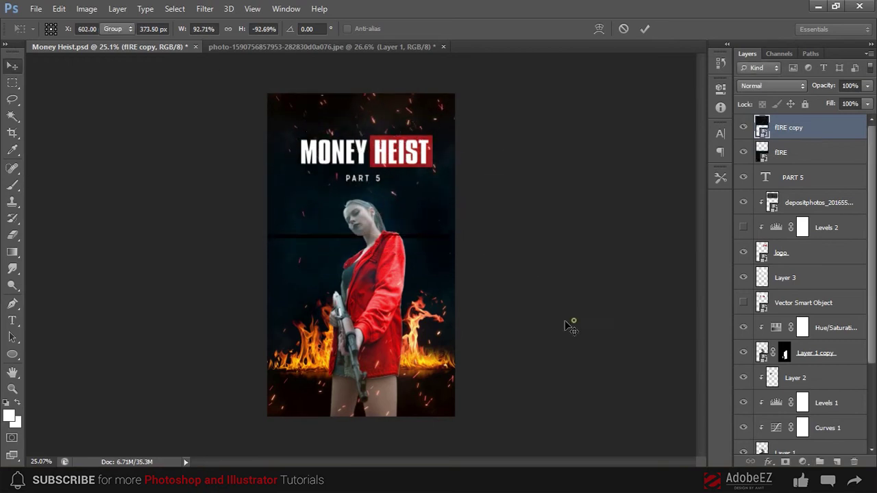
scroll(564, 320, "up", 3)
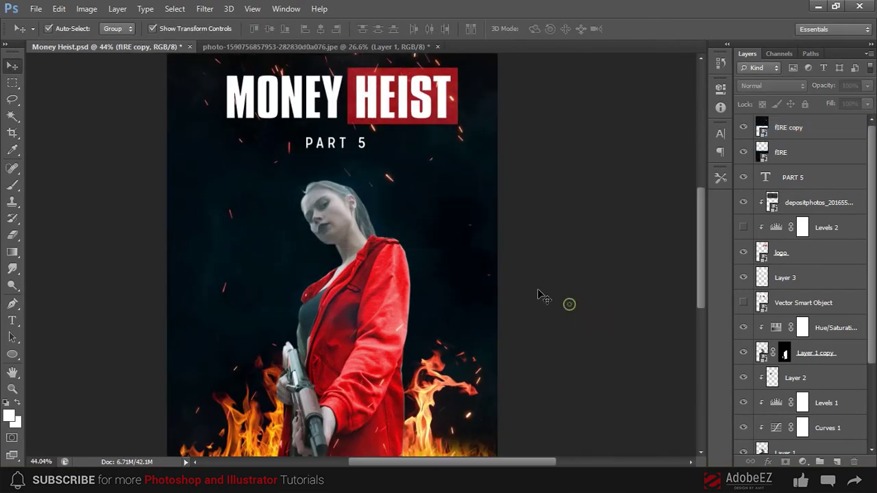
scroll(504, 234, "down", 1)
scroll(505, 235, "down", 1)
- Add layer masks to both the fIRE and fIRE copy layers
key("alt+shift+bracketleft")
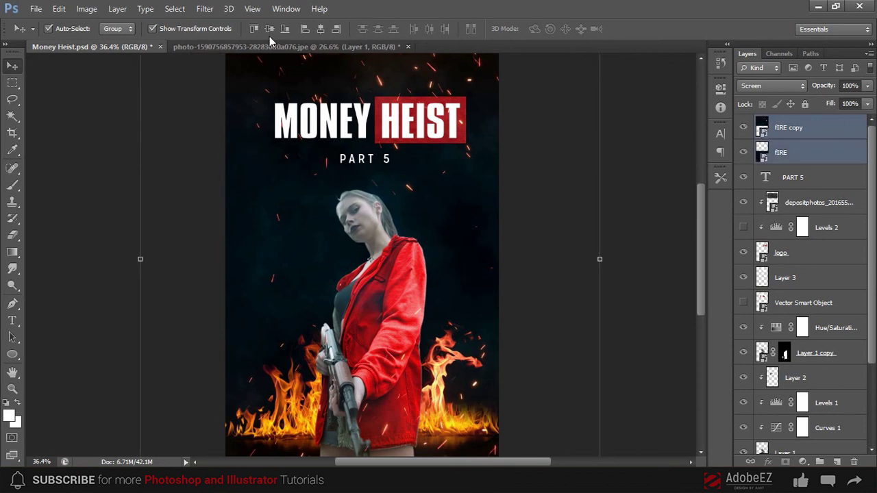
key("alt+bracketleft")
left_click(786, 463)
key("e")
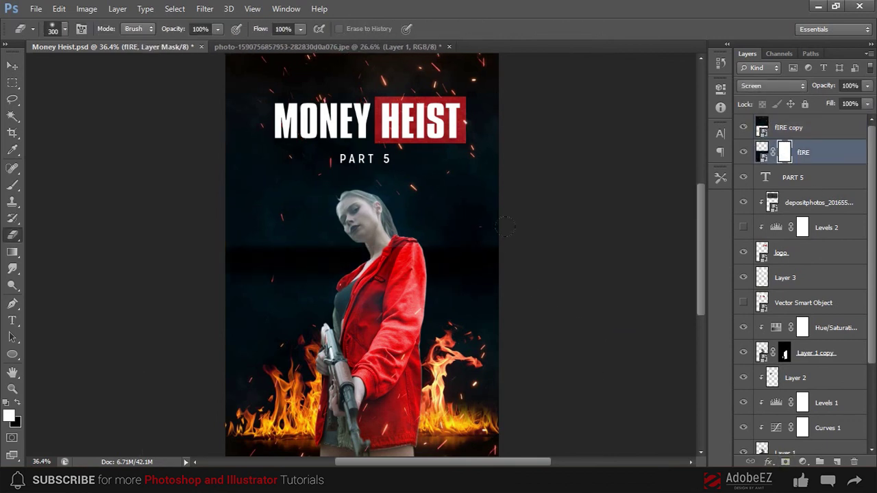
key("v")
left_click_drag(445, 175, 445, 195)
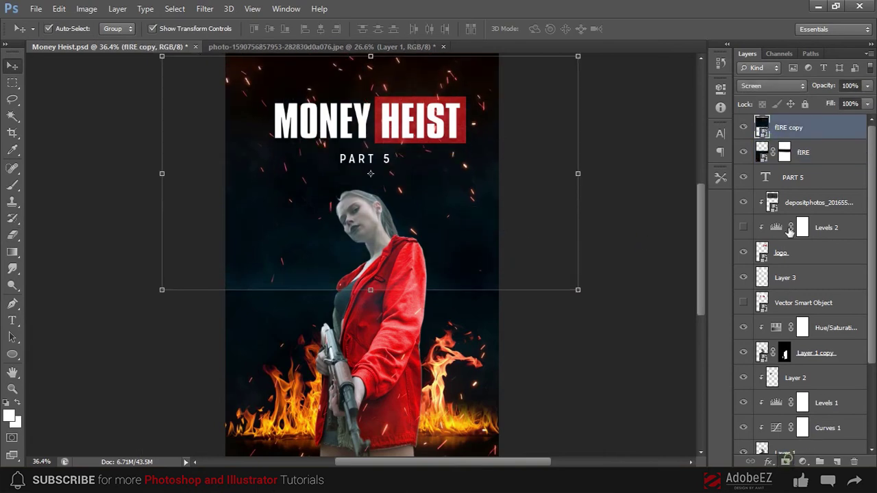
left_click(786, 463)
key("e")
key("v")
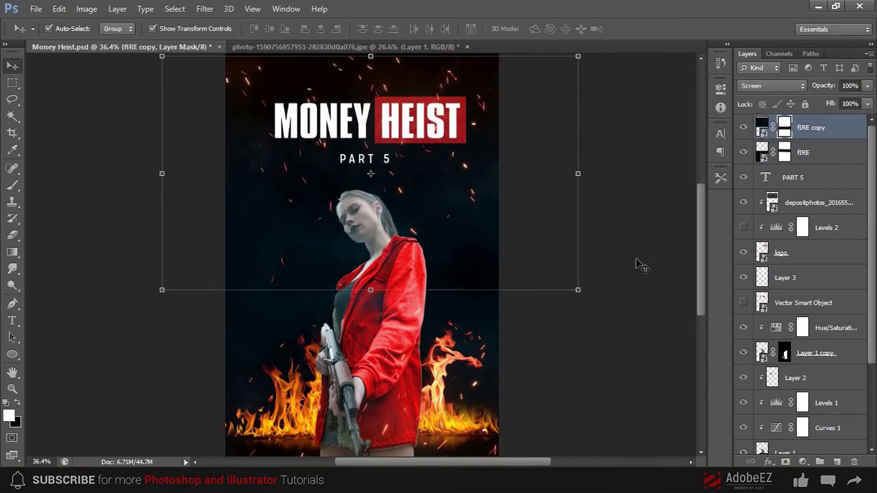
- Stretch the fIRE layer taller from its top edge
scroll(628, 253, "down", 3)
left_click_drag(372, 138, 372, 123)
key("Return")
left_click(591, 317)
scroll(480, 246, "up", 3)
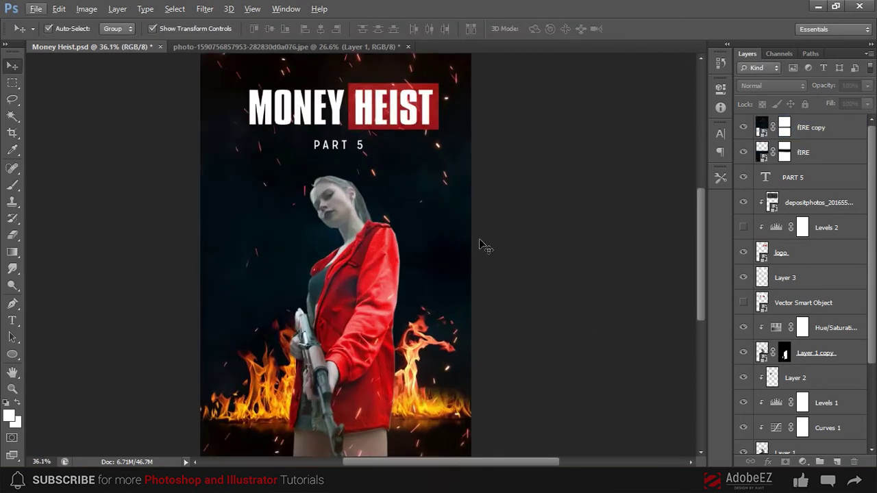
scroll(479, 245, "up", 1)
- Compare Overlay and other blend modes on fIRE copy, keeping it on Screen
left_click(417, 282)
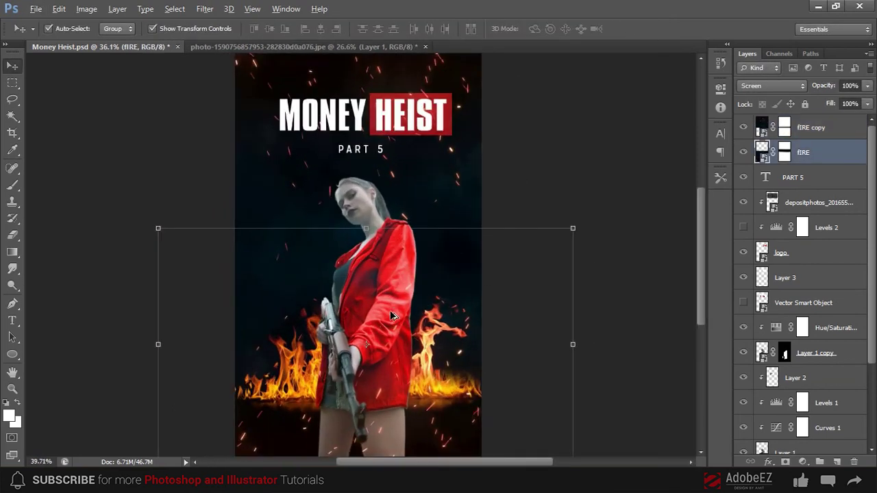
scroll(397, 287, "down", 1)
left_click(564, 182)
left_click(438, 228)
left_click(768, 88)
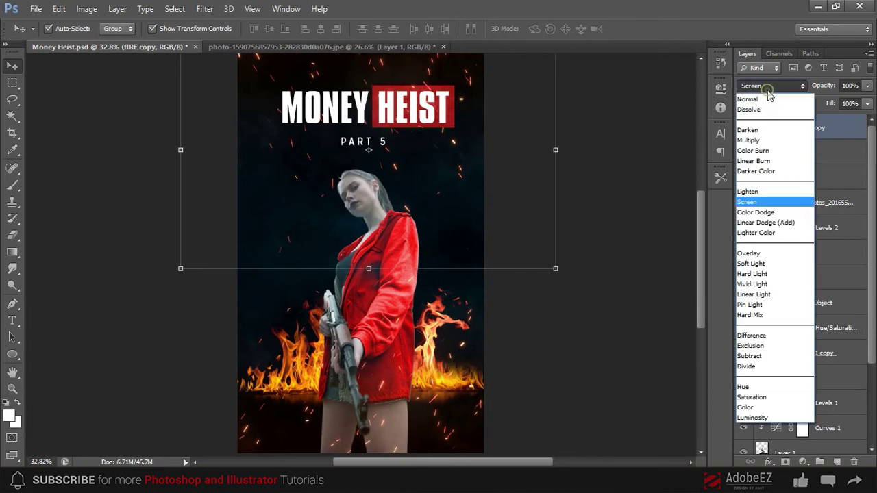
left_click(748, 253)
key("shift+plus")
key("shift+plus")
key("shift+plus")
key("shift+plus")
key("shift+plus")
key("shift+plus")
key("shift+plus")
key("shift+plus")
key("shift+plus")
key("shift+plus")
key("shift+plus")
key("shift+plus")
key("shift+plus")
key("shift+plus")
key("shift+plus")
key("shift+plus")
key("shift+plus")
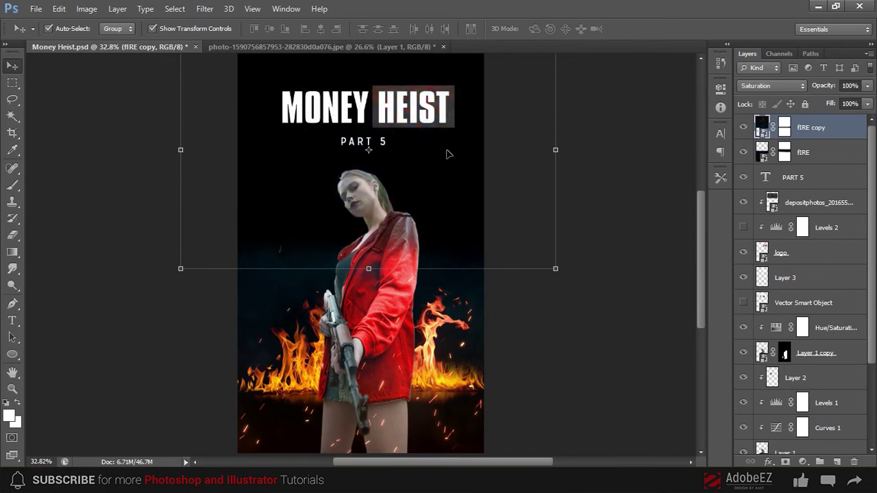
key("shift+plus")
key("shift+plus")
key("shift+plus")
key("shift+plus")
key("shift+plus")
key("shift+plus")
key("shift+plus")
key("shift+plus")
key("shift+plus")
key("shift+plus")
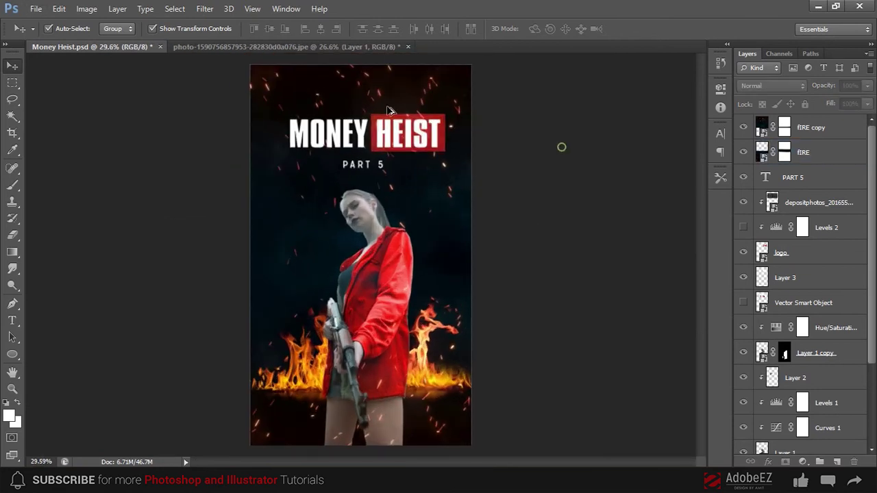
scroll(387, 110, "up", 5)
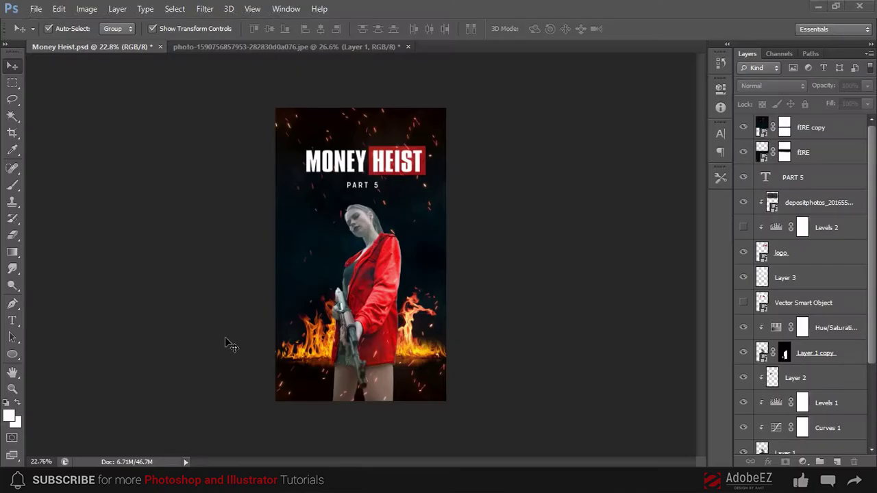
scroll(401, 256, "up", 4)
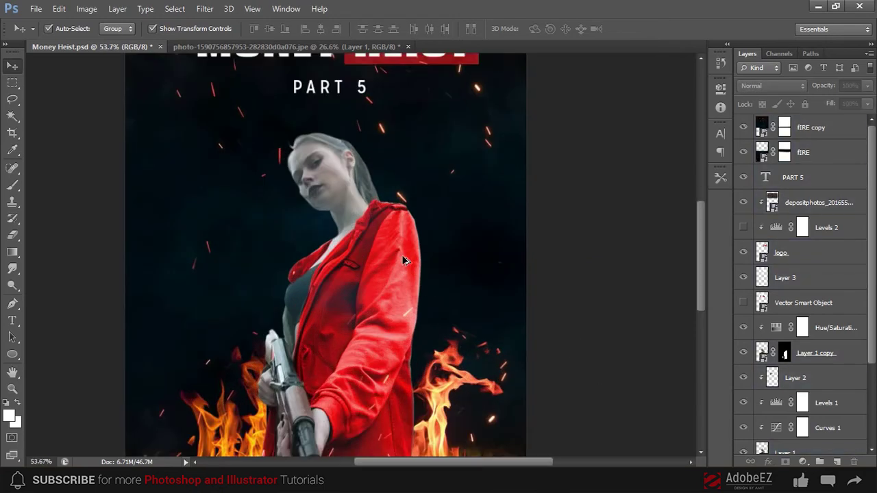
scroll(342, 273, "up", 2)
left_click(334, 295)
scroll(335, 296, "down", 3)
left_click(568, 367)
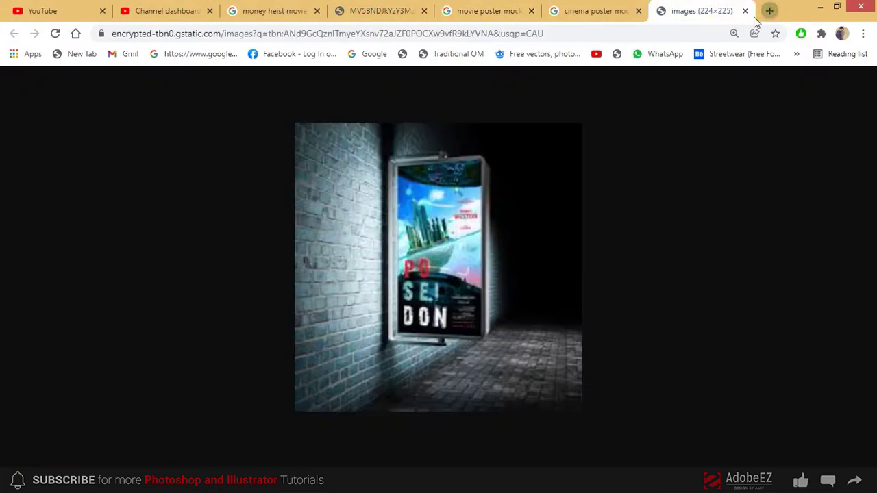
- Search Google Images for 'fog png' in a new tab
left_click(769, 11)
type("fog")
key("BackSpace")
key("BackSpace")
key("BackSpace")
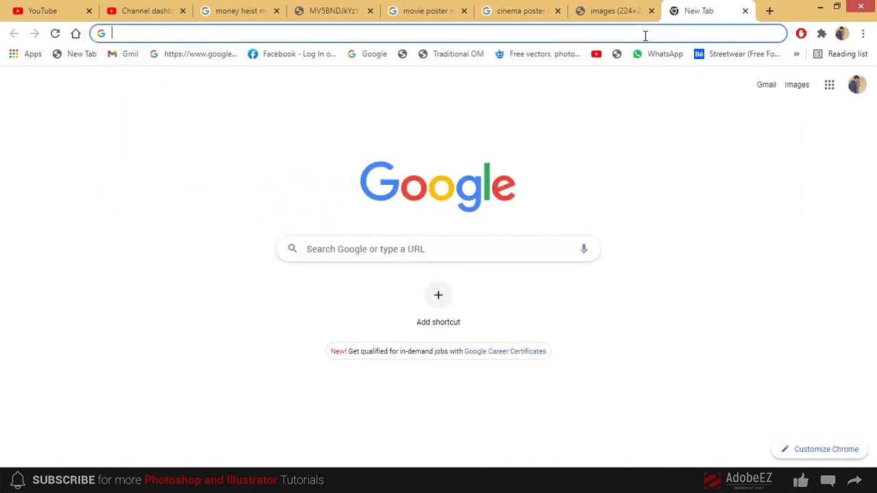
type("fog png")
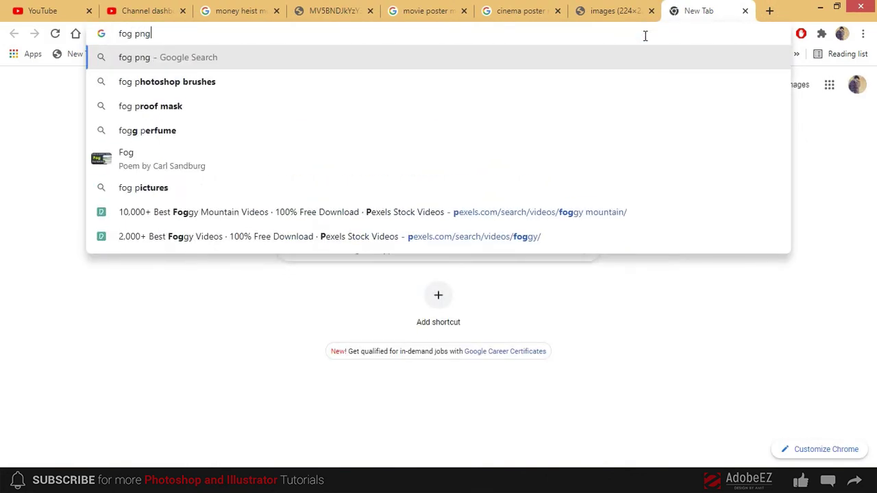
key("Return")
left_click(179, 132)
- Preview several fog results, settling on the dark OyeBeSmartest fog image
left_click(233, 315)
left_click(172, 367)
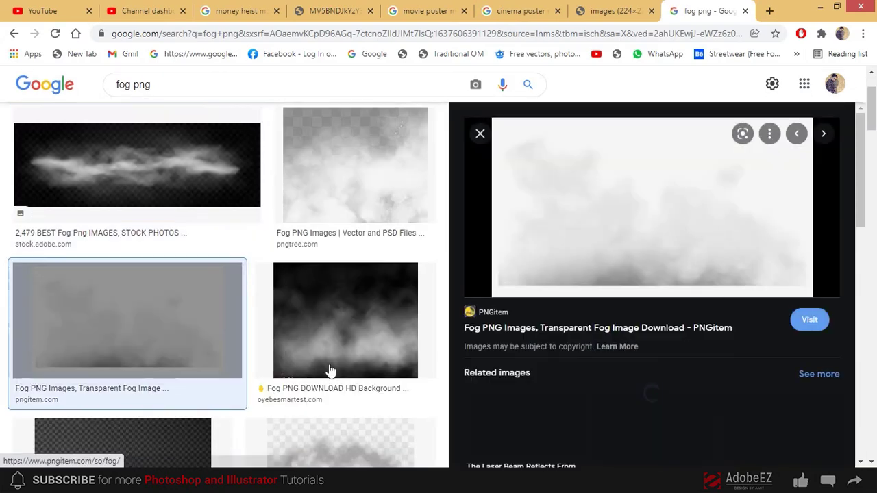
left_click(330, 370)
left_click(401, 221)
key("alt+Left")
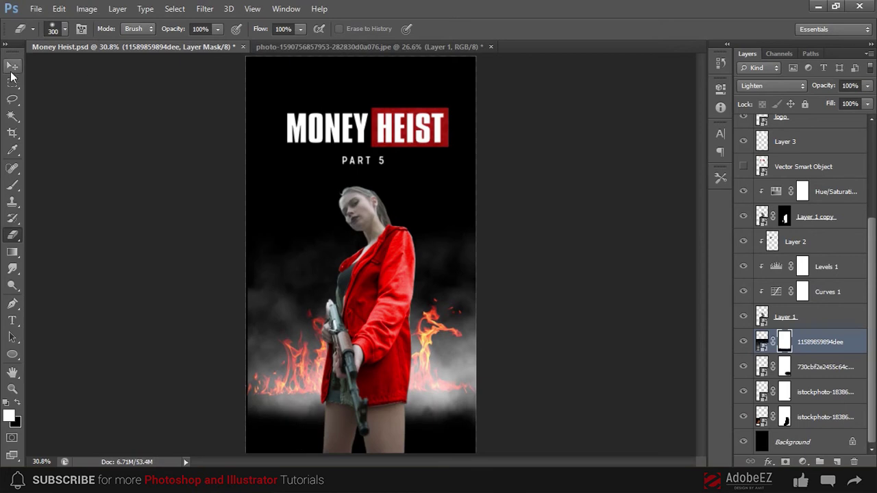
left_click(12, 71)
left_click(761, 341)
left_click_drag(837, 101, 825, 102)
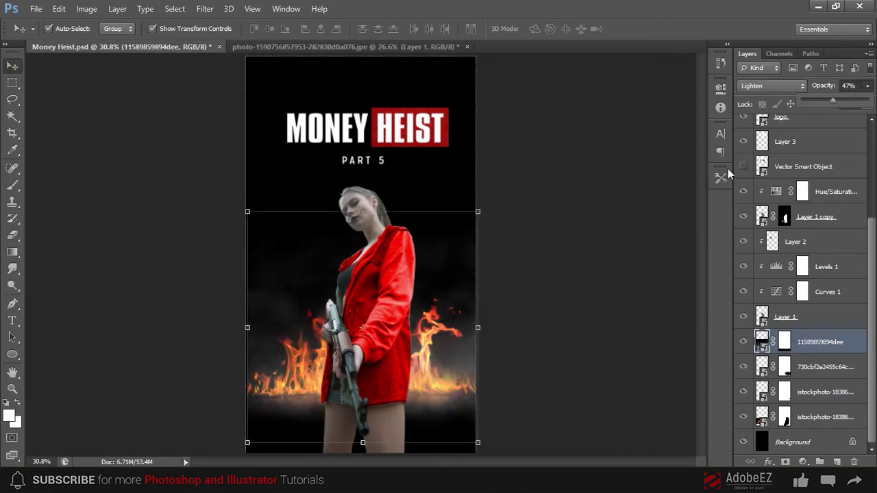
left_click_drag(478, 212, 492, 197)
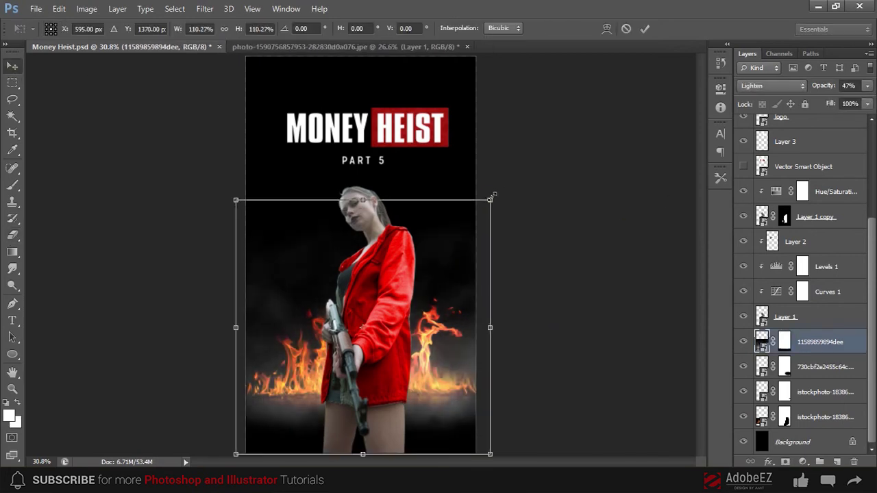
left_click(743, 341)
left_click(801, 347)
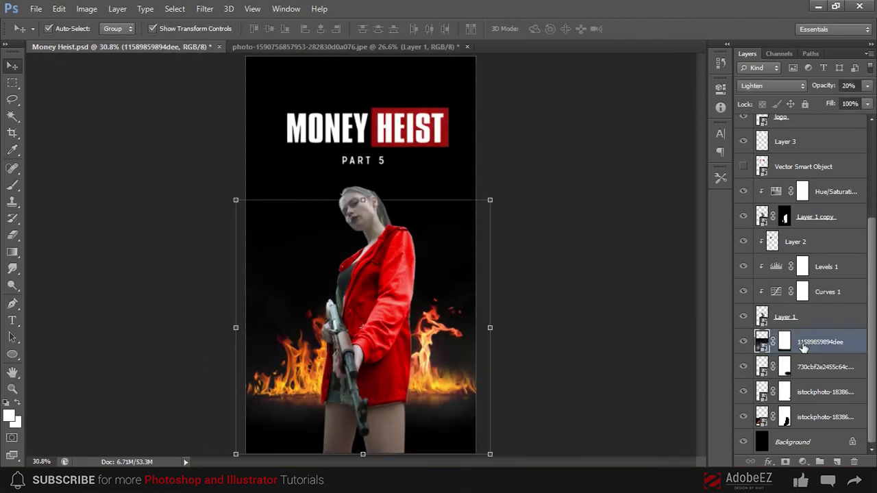
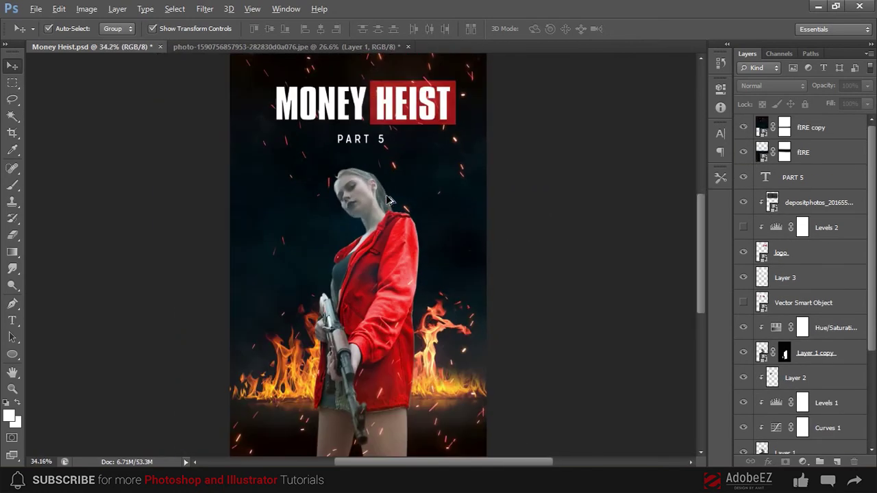
- Paste the copied 'A NETFLIX SERIES' line as a new text layer above the fIRE copy layer
left_click(824, 129)
left_click(575, 300)
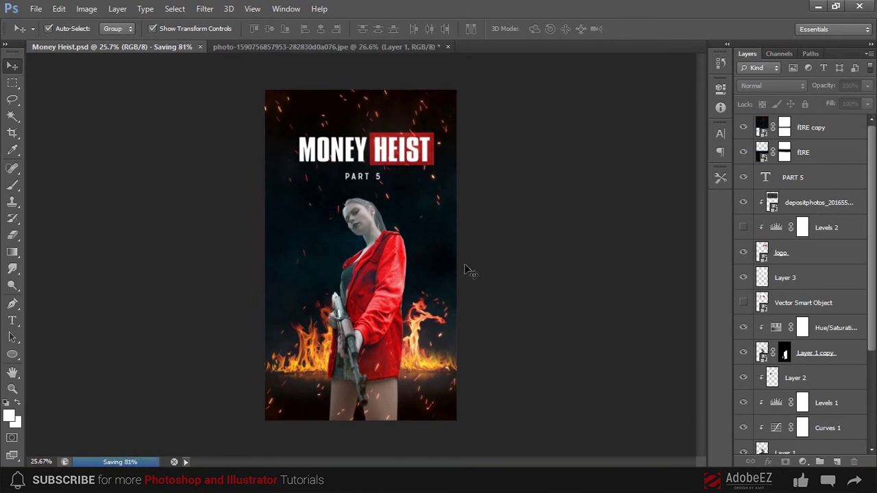
key("alt+Tab")
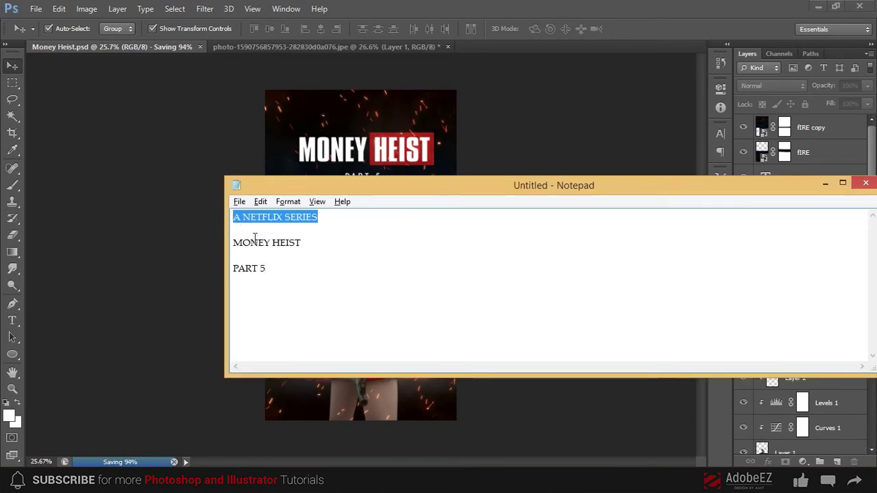
key("alt+Tab")
scroll(495, 171, "up", 4)
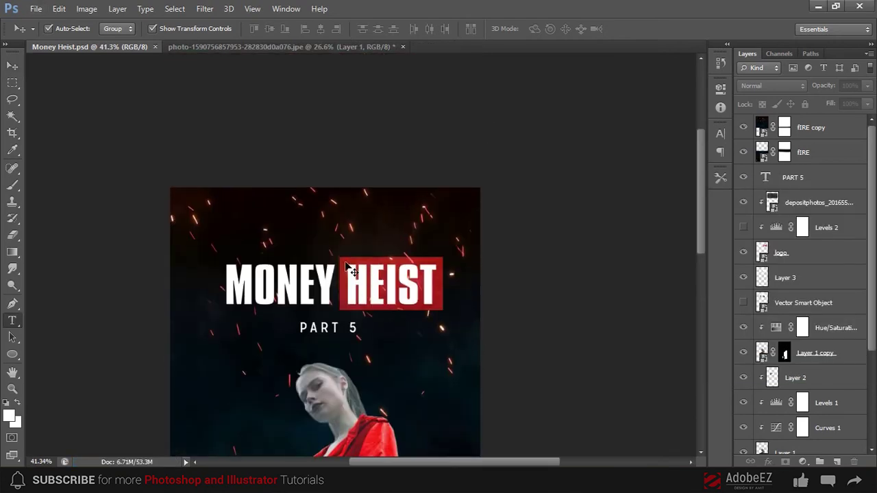
left_click(304, 228)
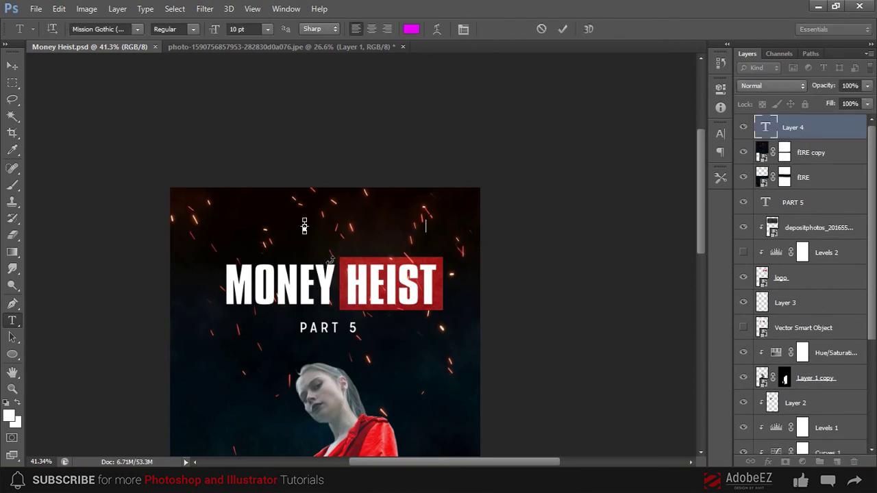
type("A NETFLIX SERIES")
- Keep the 'A NETFLIX SERIES' text white and move it down near the poster bottom
left_click(13, 65)
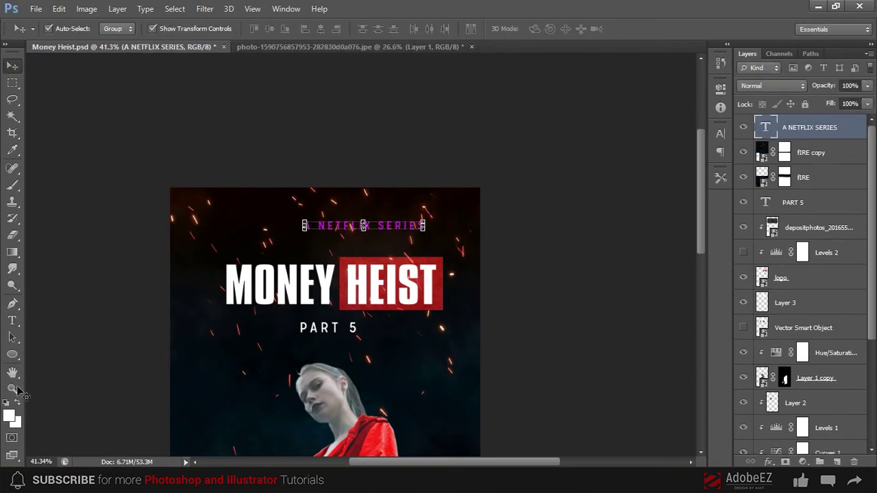
left_click(10, 417)
left_click(866, 238)
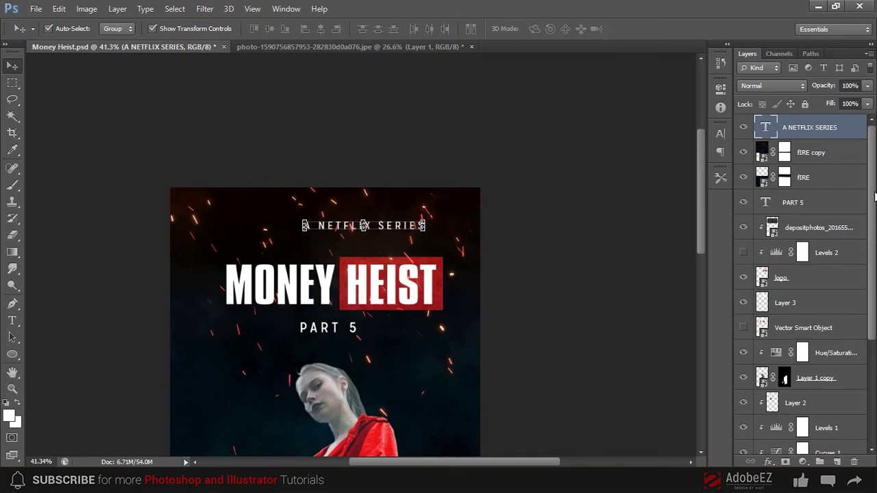
scroll(470, 116, "down", 3)
left_click_drag(392, 124, 385, 252)
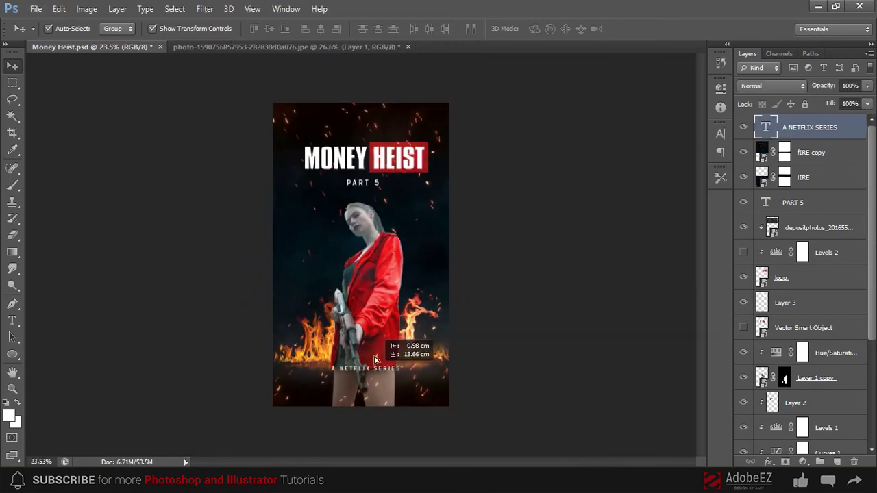
scroll(452, 408, "up", 3)
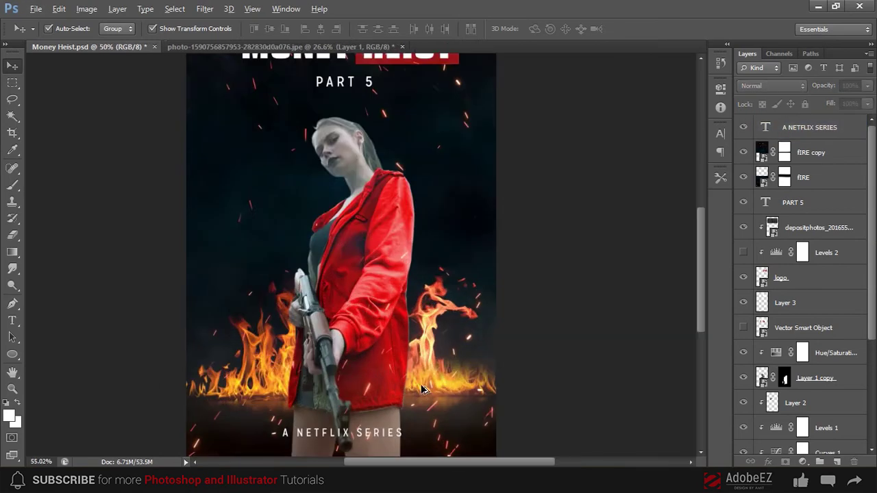
scroll(439, 342, "up", 1)
- Enlarge 'A NETFLIX SERIES' about one and a half times, then fit the poster in view
key("ctrl+t")
left_click_drag(423, 288, 461, 282)
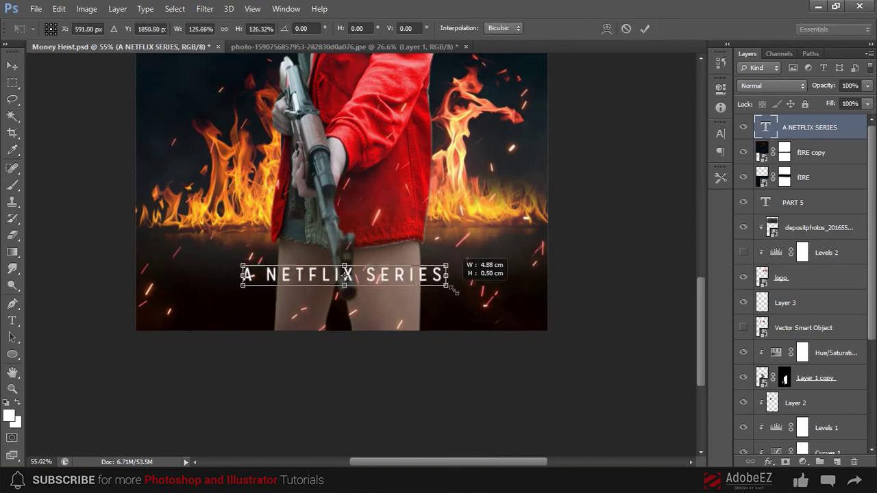
key("Return")
scroll(473, 313, "down", 3)
key("ctrl+0")
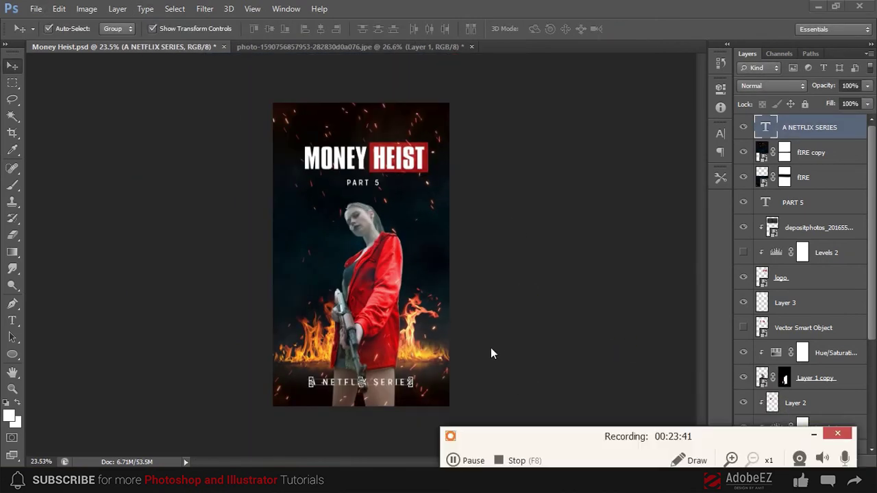
- Stretch the istockphoto scratch texture over the whole poster and blend it in Soft Light
left_click(815, 437)
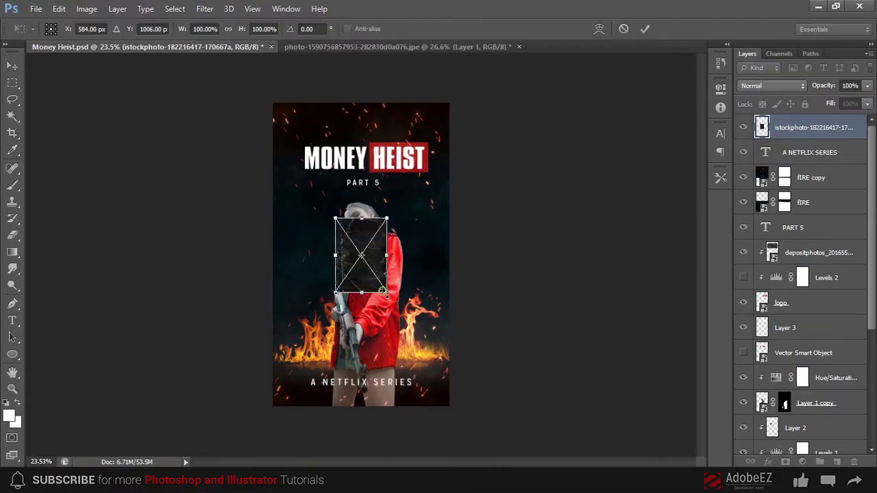
left_click_drag(384, 293, 470, 409)
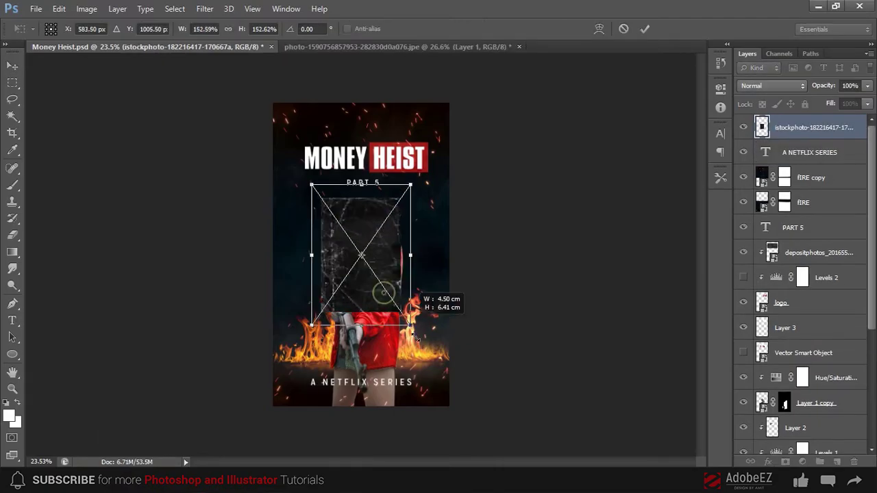
key("Return")
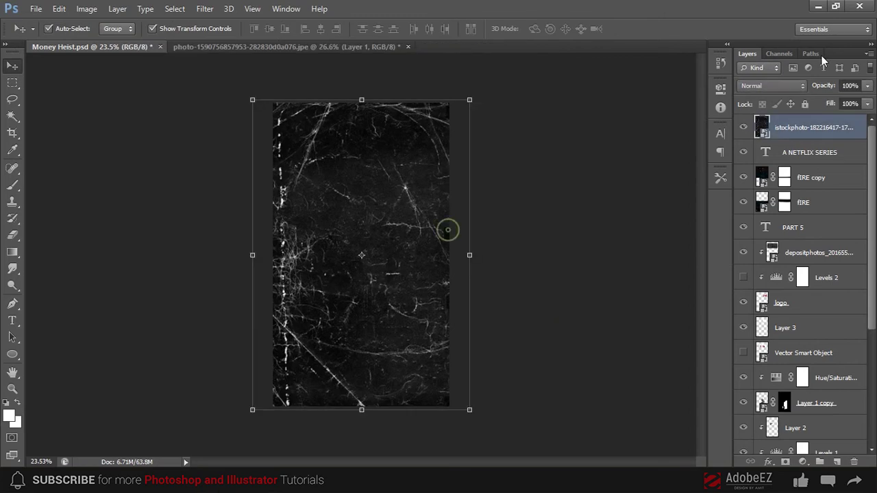
left_click(772, 85)
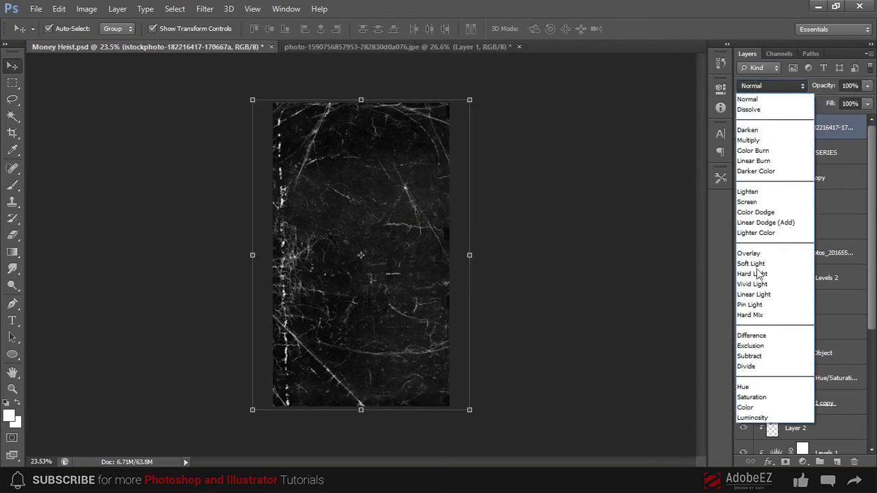
left_click(750, 369)
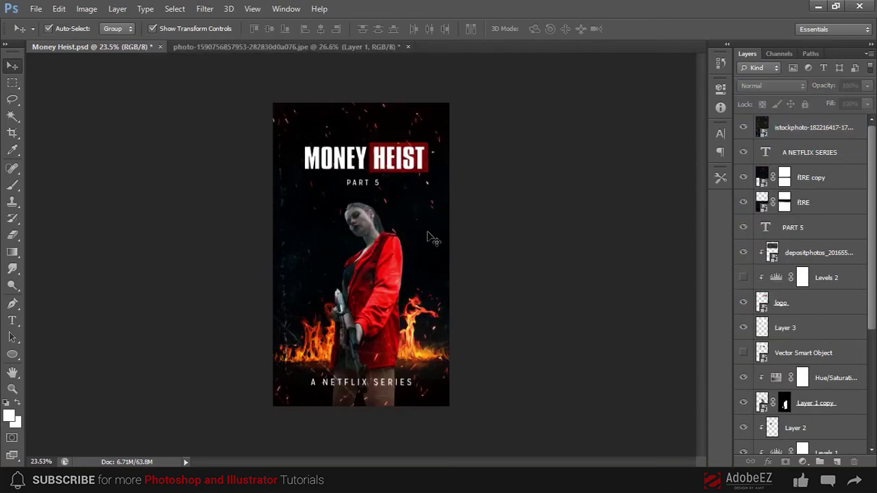
- Erase the scratch texture off the woman's face and jacket with a smaller eraser
left_click(433, 240)
scroll(378, 209, "up", 3)
scroll(376, 199, "down", 1)
scroll(381, 203, "up", 1)
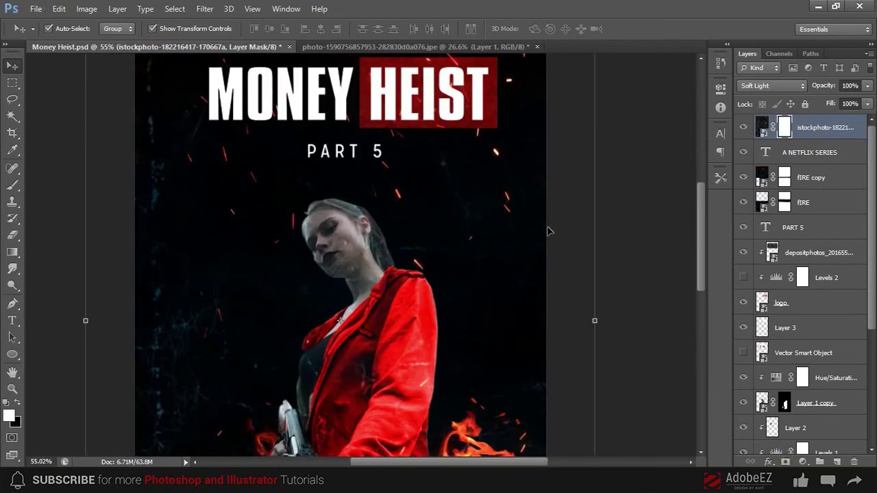
key("e")
scroll(327, 234, "up", 2)
key("bracketleft")
key("bracketleft")
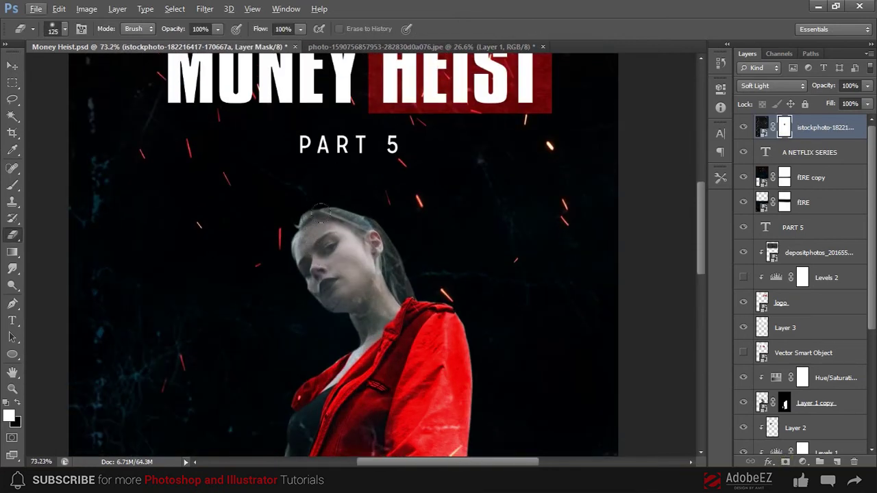
scroll(367, 306, "down", 3)
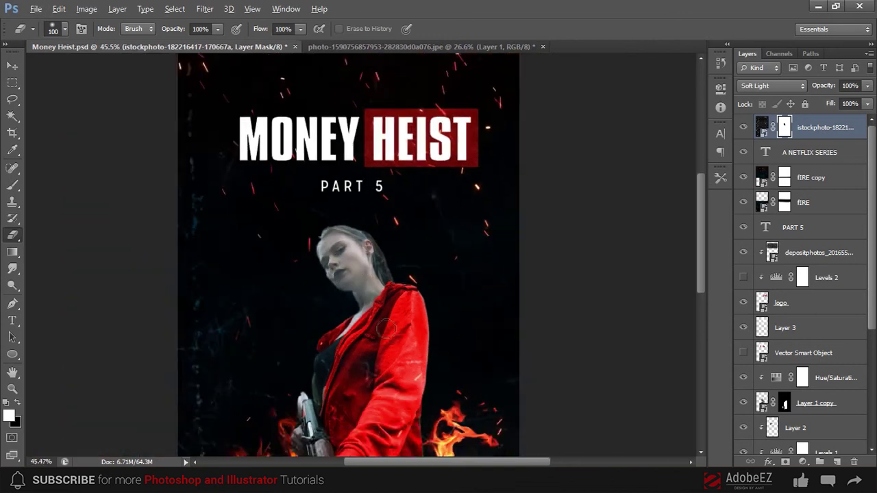
scroll(377, 206, "up", 2)
scroll(354, 224, "down", 2)
scroll(355, 224, "up", 1)
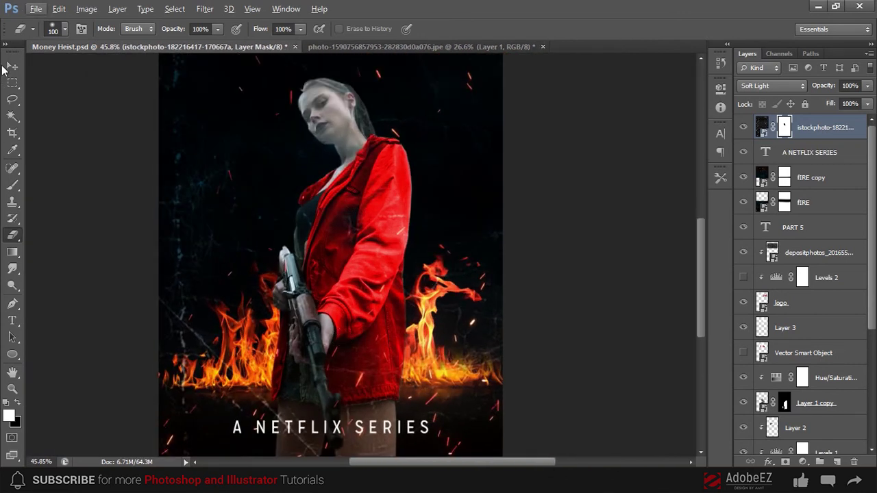
left_click(12, 65)
key("ctrl+0")
left_click(577, 306)
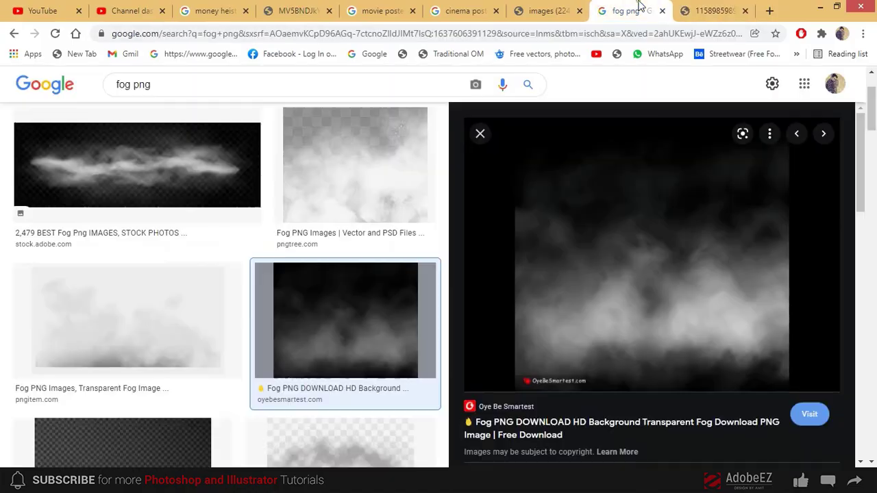
- Preview the Shutterstock, transparent smoke and SeekPNG results in the fog image search
scroll(188, 352, "up", 2)
scroll(157, 293, "down", 3)
left_click(156, 293)
left_click(427, 348)
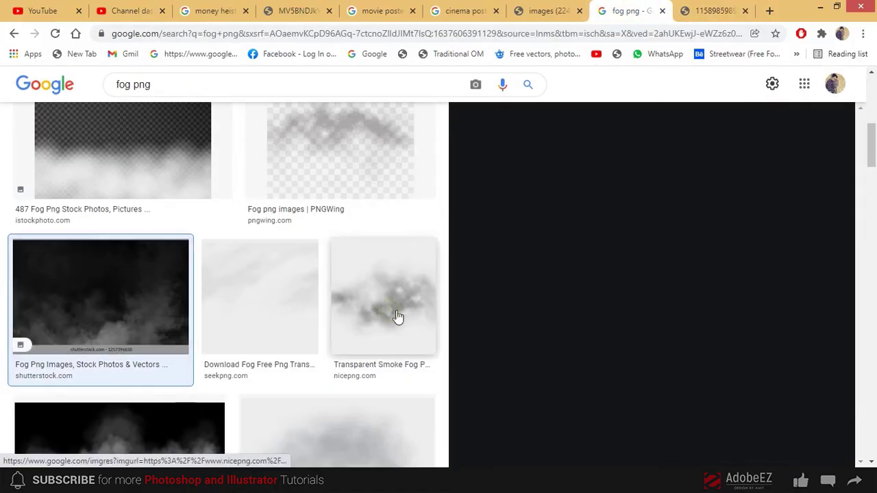
left_click(301, 328)
scroll(152, 165, "up", 5)
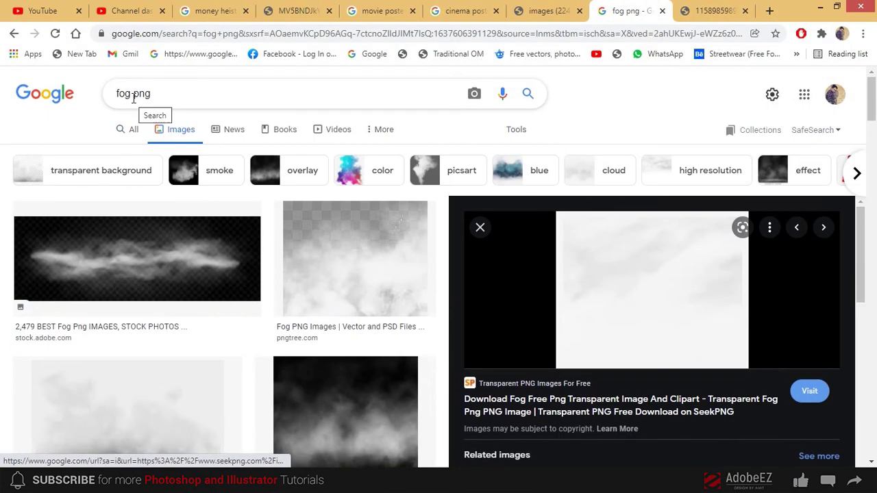
- Search 'smoke png' and open Smoke PNG Transparent Image 3 full-size in a new tab
left_click_drag(131, 93, 99, 93)
type("smoke")
key("Return")
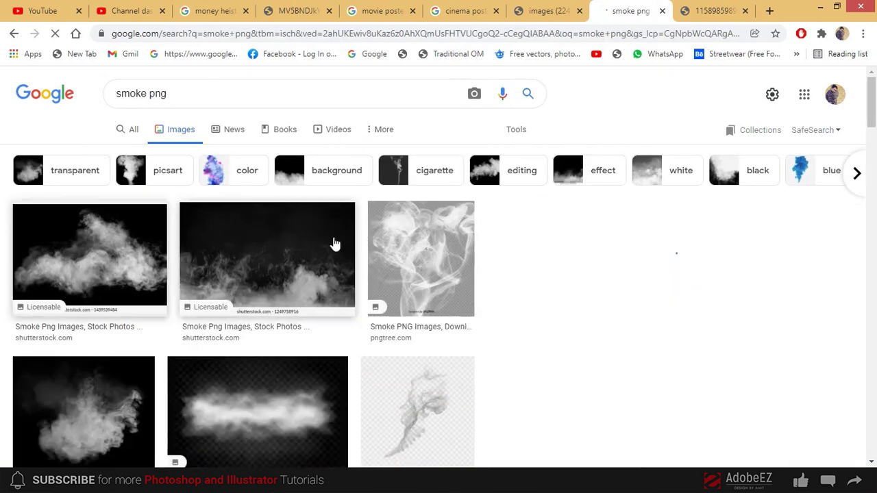
left_click(333, 245)
left_click(117, 337)
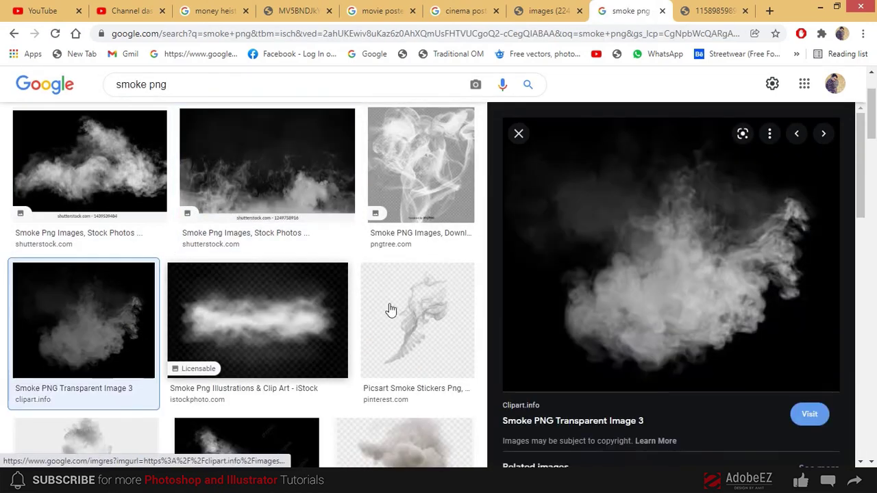
right_click(618, 256)
left_click(657, 148)
left_click(685, 9)
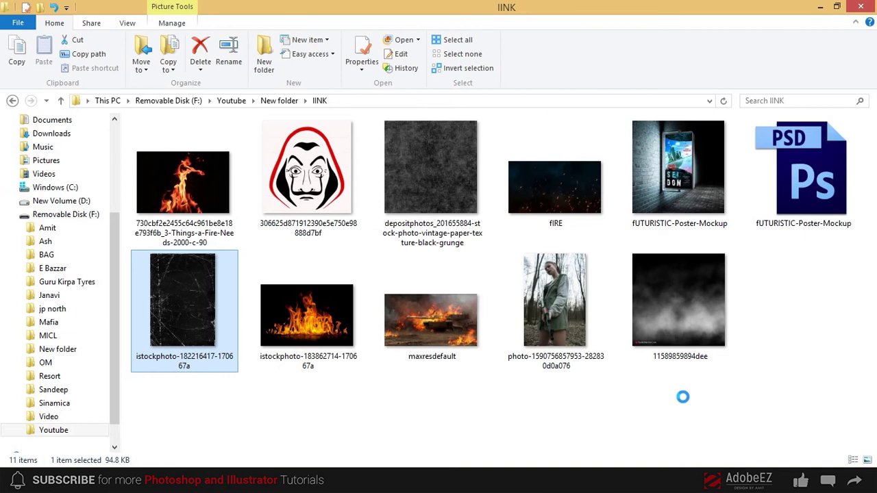
- Drag the smoke PNG into the poster and size it over the lower area
mouse_move(807, 330)
left_mouse_down()
mouse_move(140, 452)
mouse_move(363, 332)
left_mouse_up()
left_click_drag(587, 342, 458, 387)
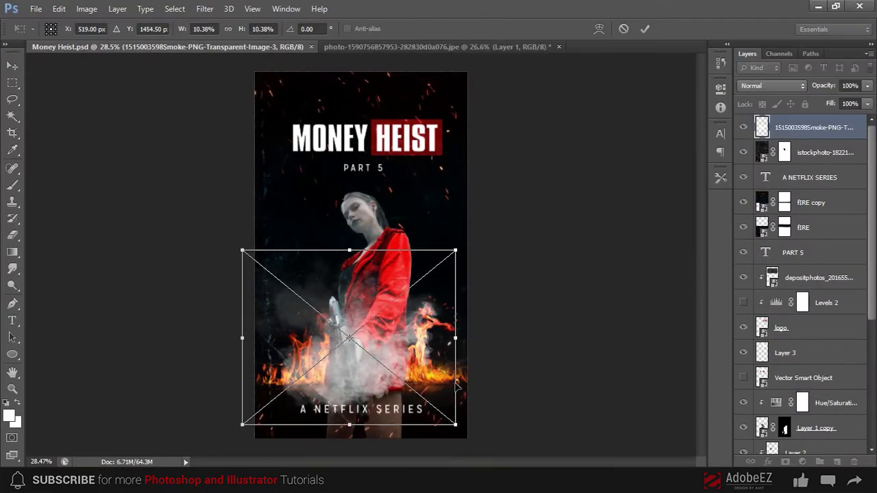
left_click_drag(454, 423, 479, 411)
key("Return")
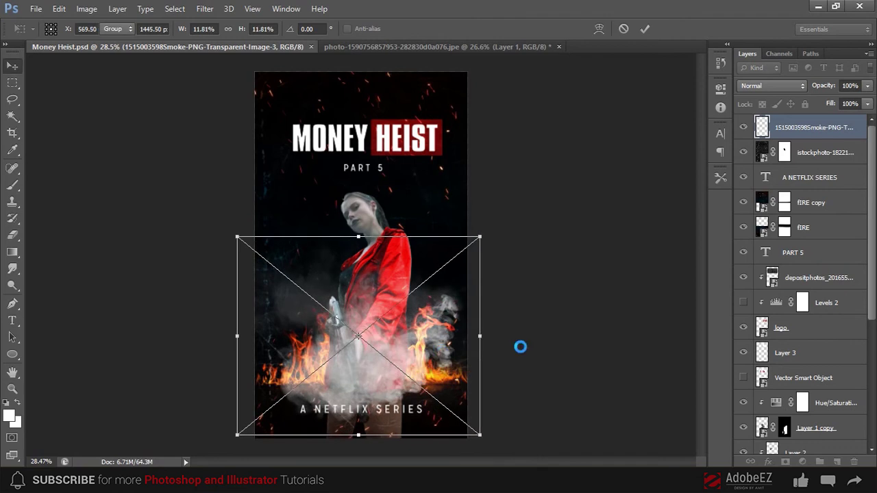
- Restack the smoke layer so it sits below the A NETFLIX SERIES text
left_click(808, 127)
key("ctrl+shift+bracketleft")
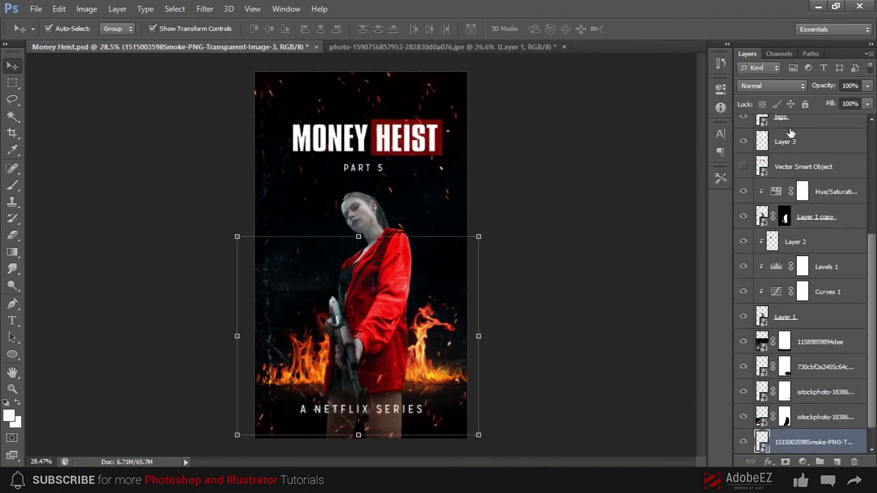
key("ctrl+bracketright")
key("ctrl+bracketright")
key("ctrl+bracketright")
key("ctrl+bracketright")
key("ctrl+bracketright")
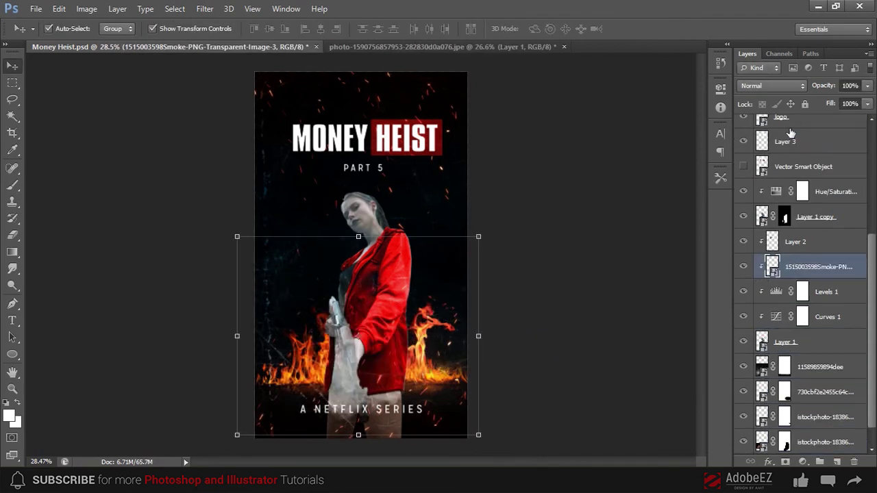
key("ctrl+bracketright")
key("ctrl+bracketright")
key("ctrl+bracketright")
key("ctrl+bracketright")
key("ctrl+bracketright")
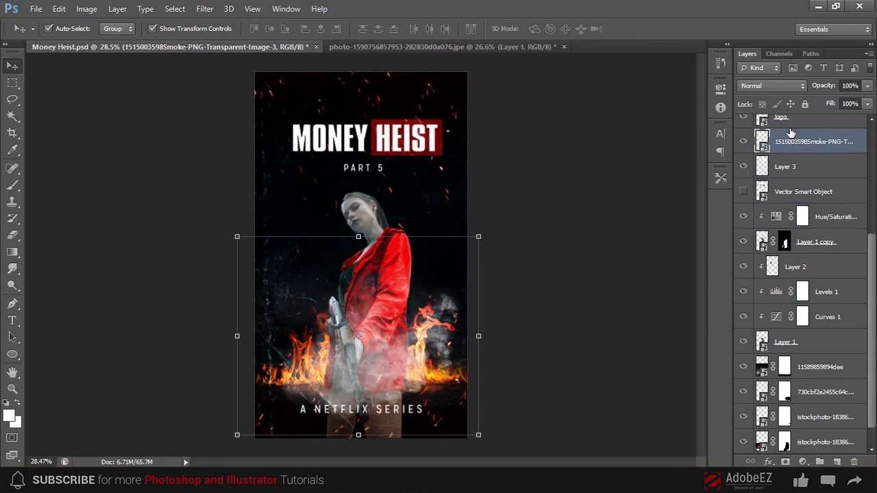
key("ctrl+bracketright")
key("ctrl+bracketright")
key("ctrl+bracketright")
key("ctrl+bracketright")
key("ctrl+bracketright")
key("ctrl+bracketright")
key("ctrl+bracketright")
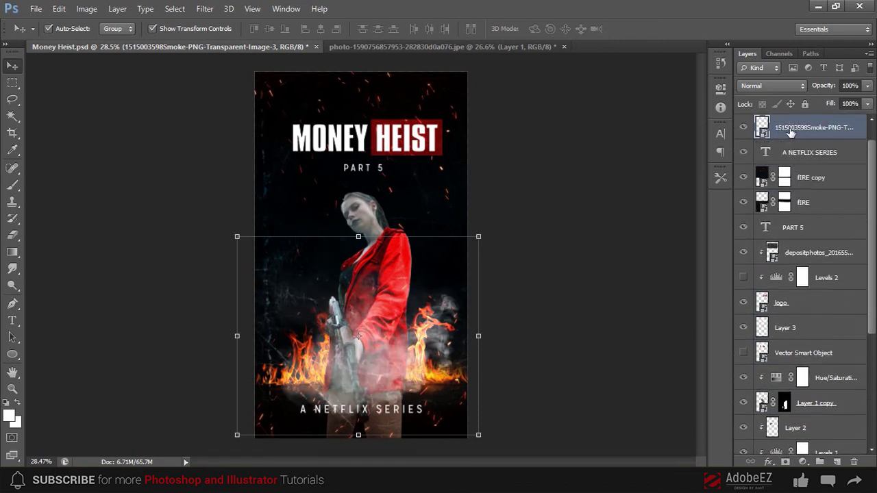
key("ctrl+bracketleft")
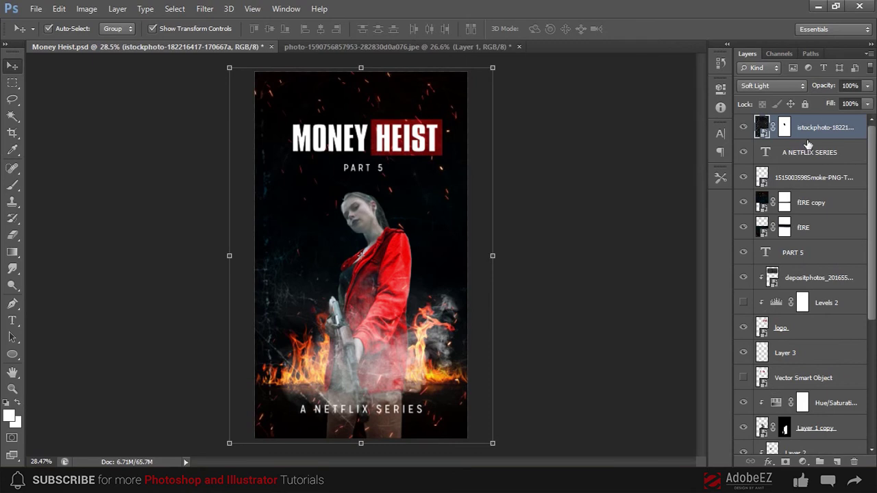
left_click(810, 177)
left_click(743, 177, "alt")
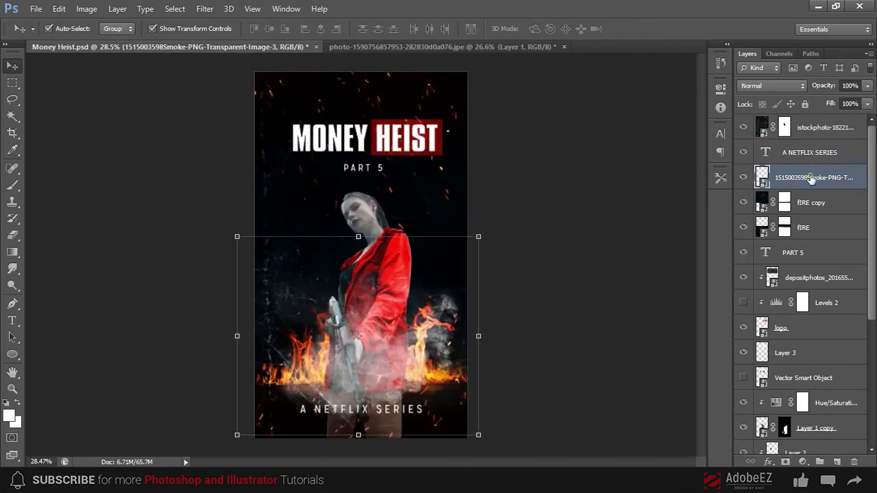
- Cycle the smoke layer through blend modes such as Saturation, Multiply and Color Dodge
left_click(772, 86)
key("Escape")
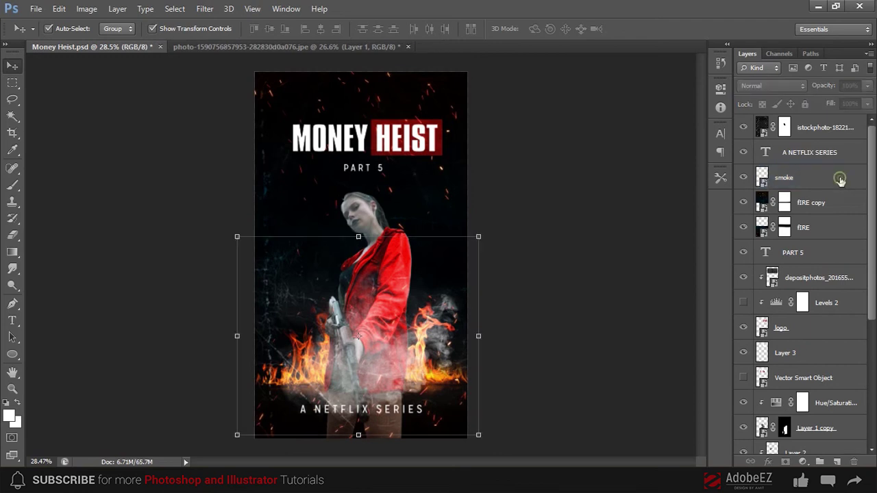
key("shift+plus")
key("shift+plus")
key("shift+plus")
key("shift+plus")
key("shift+plus")
key("shift+plus")
key("shift+plus")
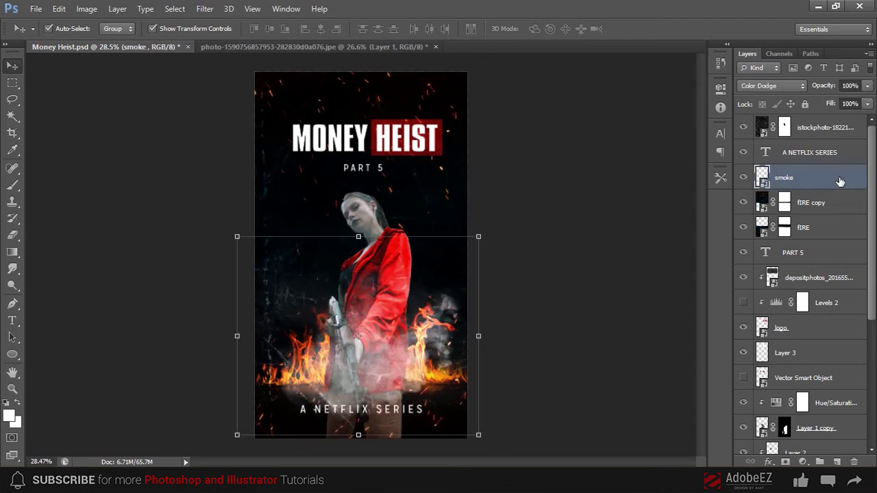
key("shift+plus")
key("shift+plus")
key("shift+plus")
key("shift+plus")
key("shift+plus")
key("shift+plus")
key("shift+plus")
key("shift+plus")
key("shift+plus")
key("shift+plus")
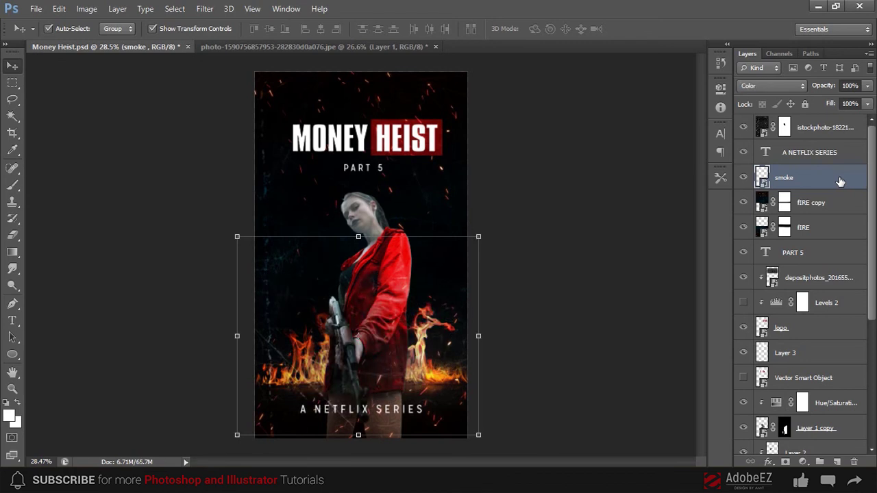
key("shift+plus")
key("shift+plus")
key("shift+plus")
key("shift+plus")
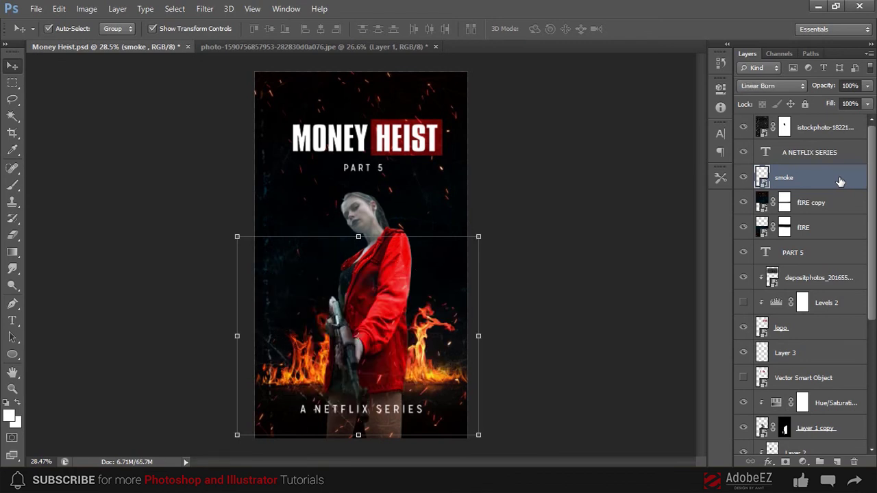
key("shift+plus")
key("shift+plus")
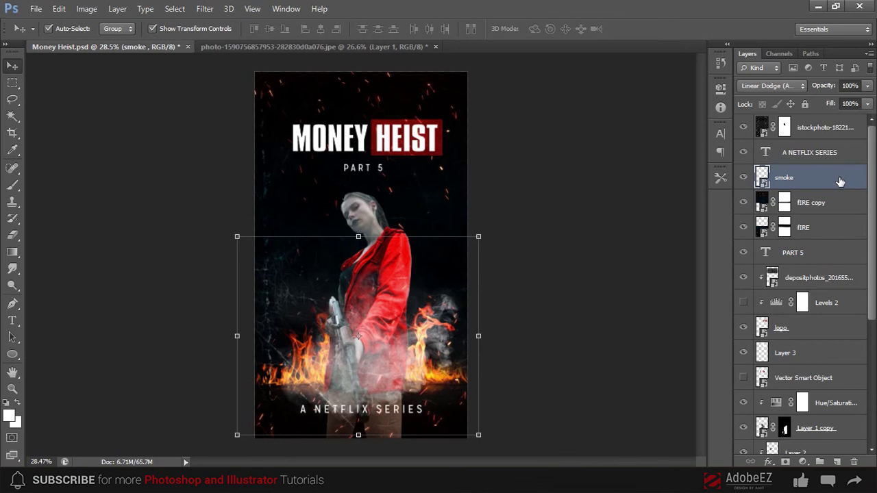
key("shift+plus")
key("shift+plus")
key("shift+plus")
- Move the smoke layer down the stack to sit just below Layer 1
key("ctrl+shift+bracketleft")
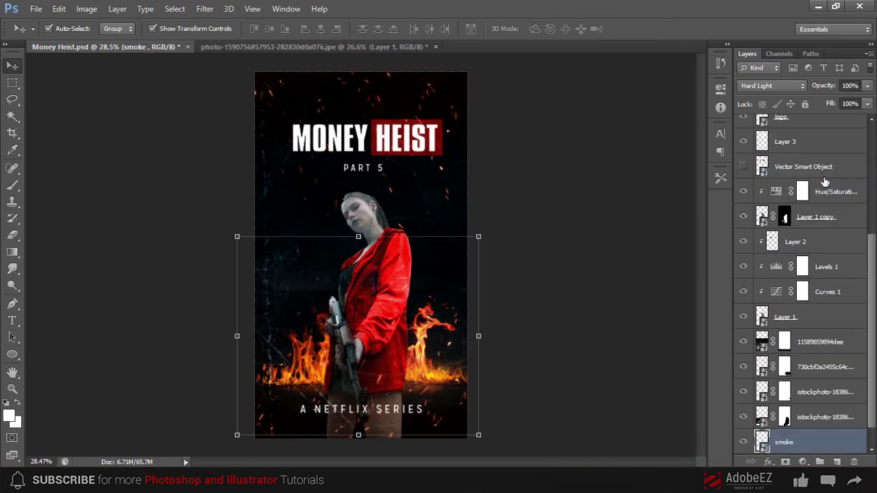
key("ctrl+bracketright")
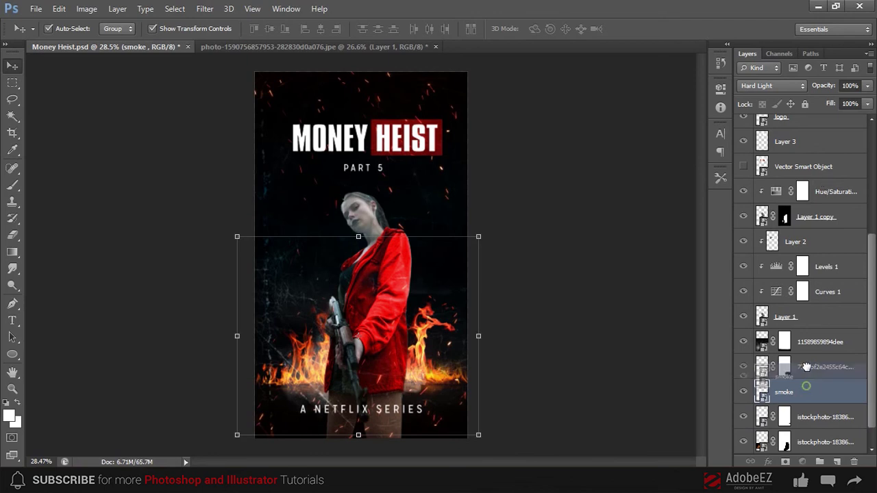
left_click_drag(806, 367, 764, 309)
left_click_drag(803, 355, 805, 361)
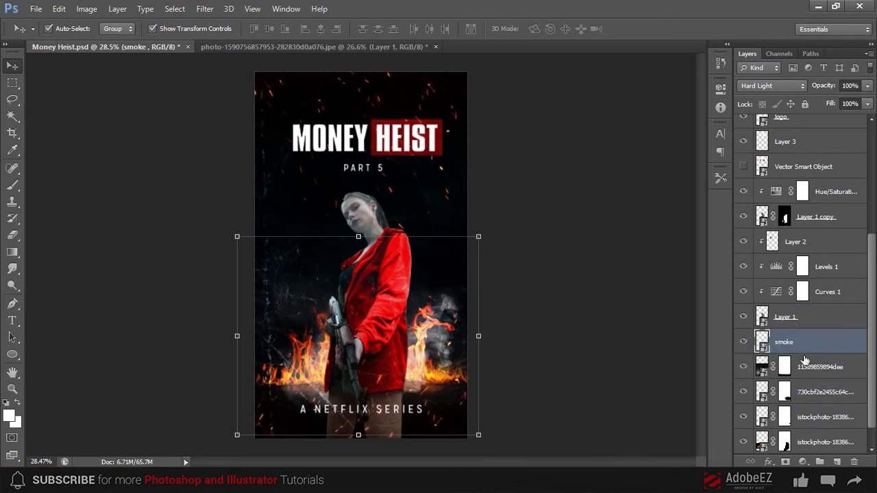
- Scale the smoke down and position it behind the girl's torso above the flames
left_click(478, 236)
left_click_drag(480, 233, 514, 299)
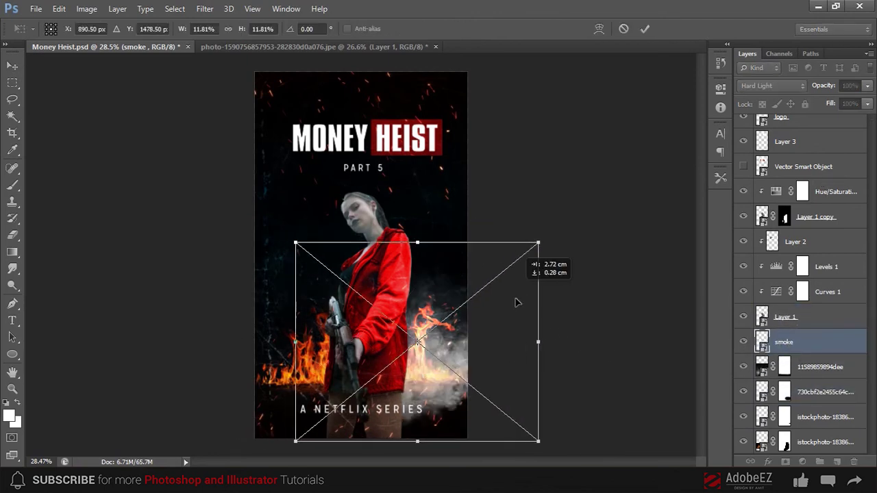
left_click_drag(537, 452, 497, 420)
left_click_drag(473, 372, 450, 310)
left_click_drag(475, 358, 454, 268)
key("Return")
left_click(532, 336)
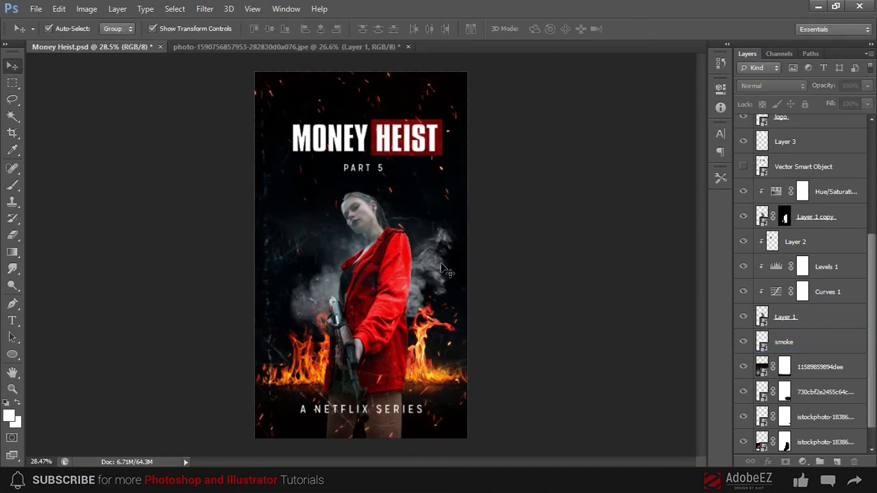
right_click(443, 269)
left_click(470, 315)
key("ctrl+t")
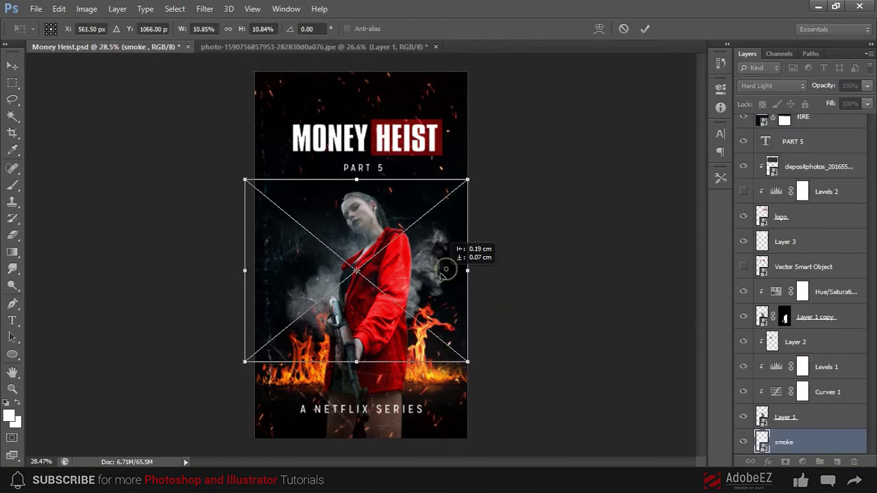
left_click_drag(441, 274, 441, 280)
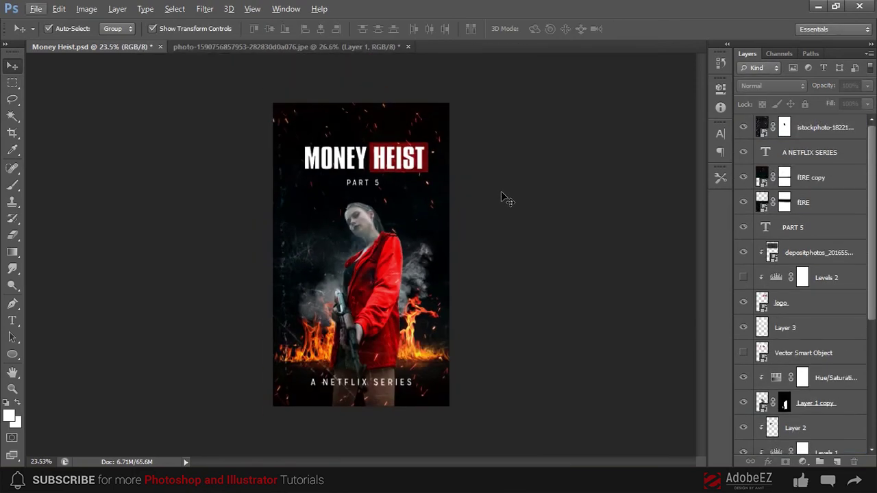
scroll(511, 176, "up", 1)
scroll(388, 366, "down", 1)
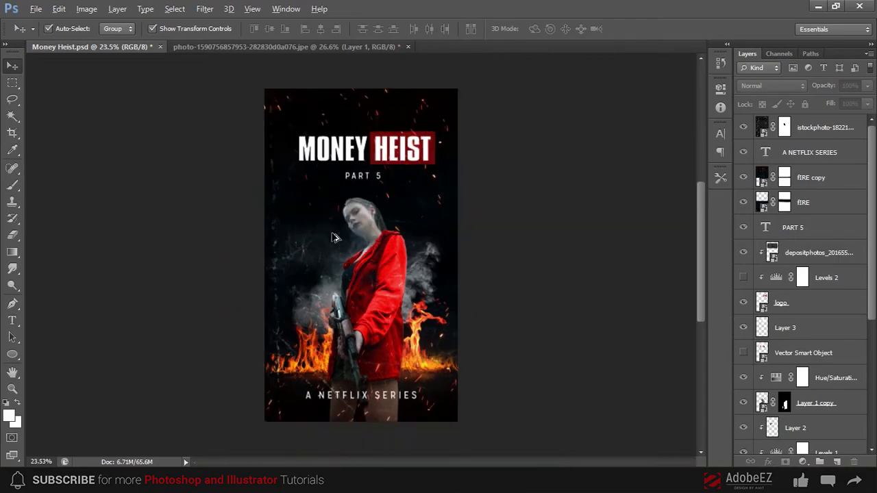
scroll(438, 210, "up", 1)
scroll(382, 210, "up", 1)
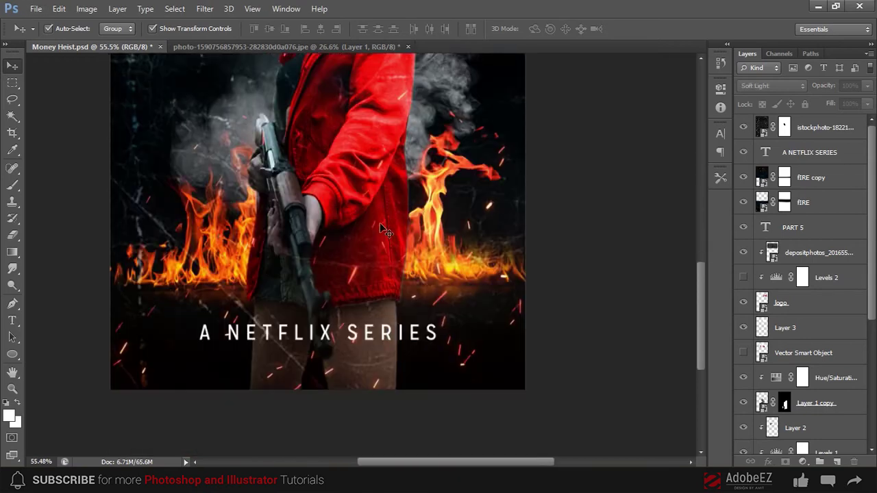
left_click(815, 403)
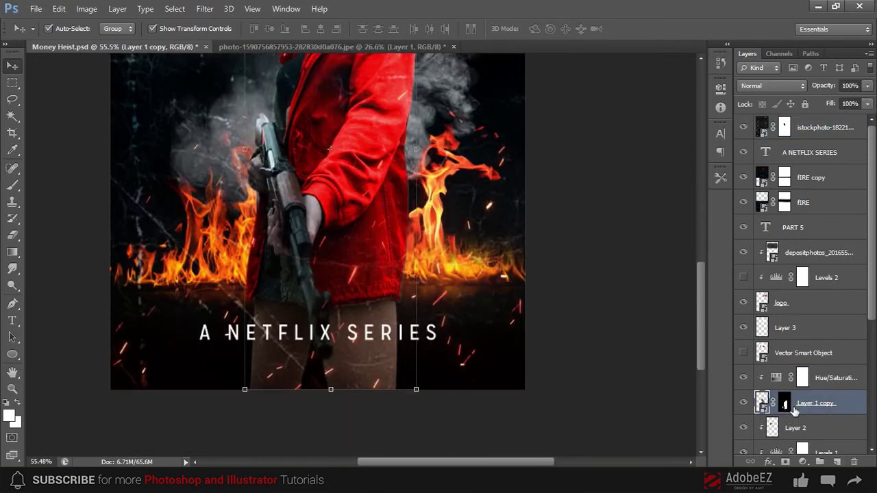
left_click(832, 378)
left_click(837, 462)
key("b")
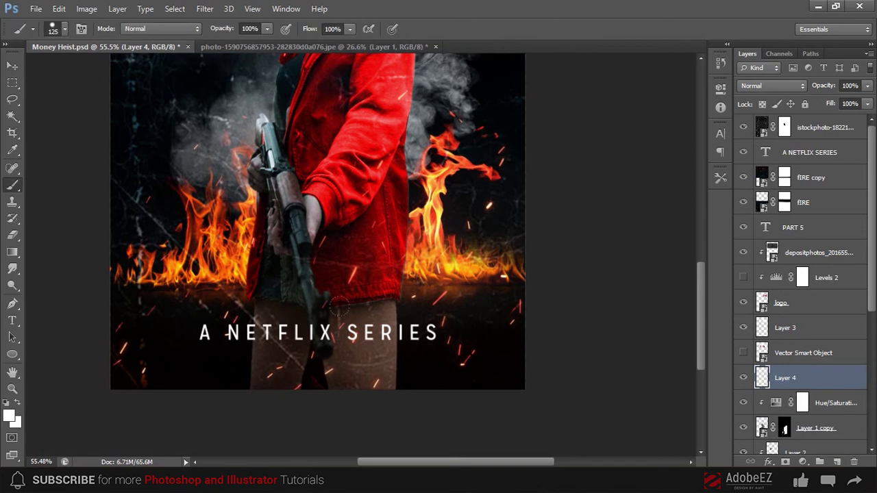
key("bracketright")
key("bracketright")
left_click_drag(357, 374, 255, 382)
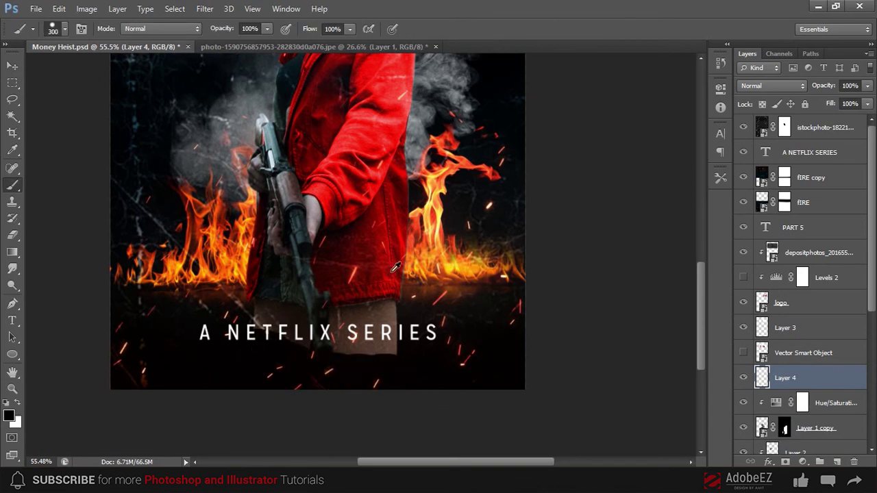
scroll(396, 267, "down", 1)
right_click(386, 252)
key("Escape")
left_click_drag(383, 336, 210, 361)
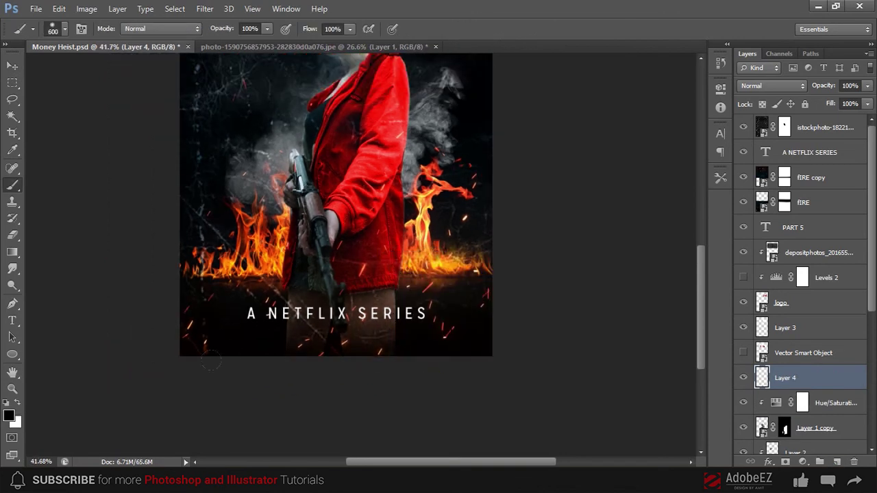
left_click_drag(438, 287, 120, 332)
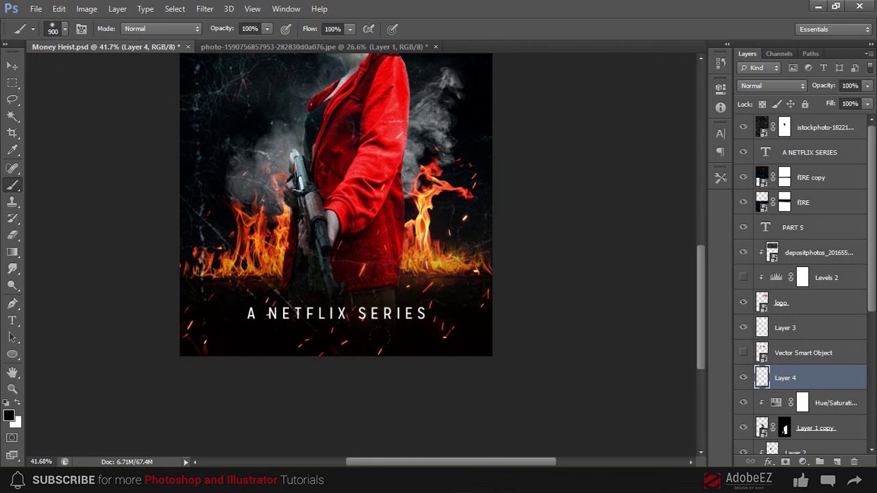
key("e")
right_click(335, 269)
double_click(399, 336)
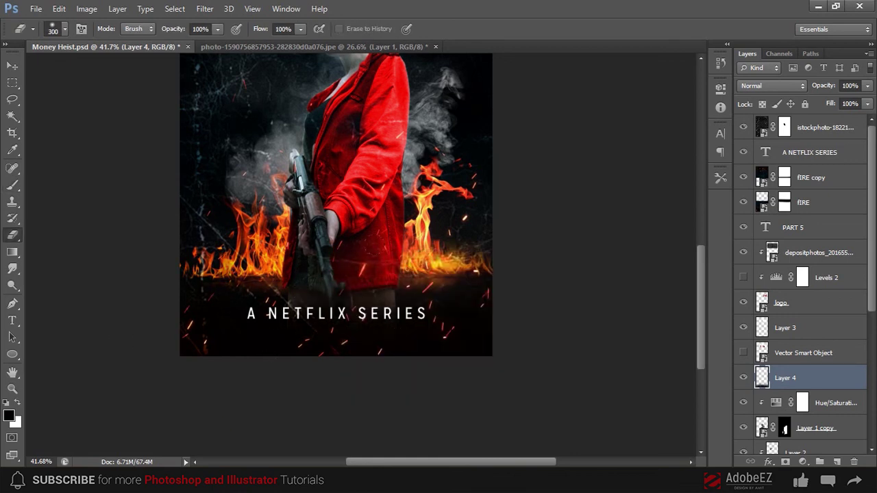
key("v")
left_click(544, 286)
scroll(544, 205, "down", 3)
scroll(529, 181, "up", 1)
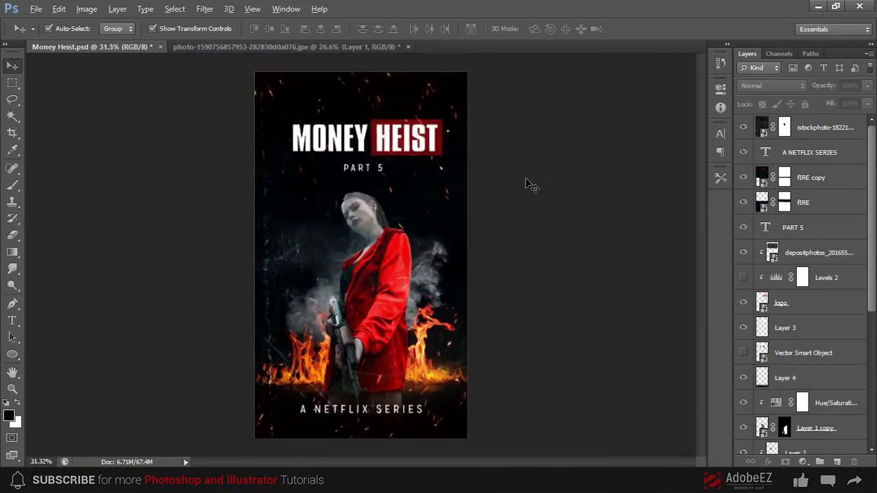
- Add a Curves adjustment above the top texture layer and raise the curve to brighten the poster
left_click(822, 127)
left_click(801, 462)
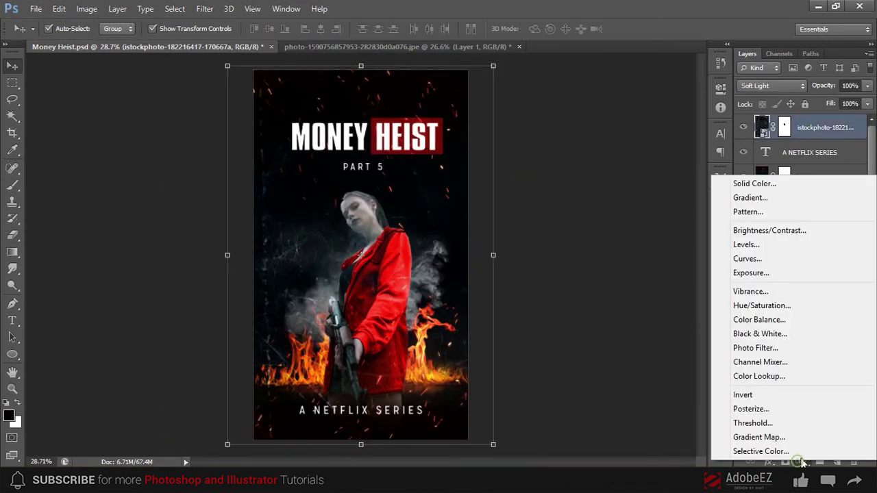
left_click(748, 259)
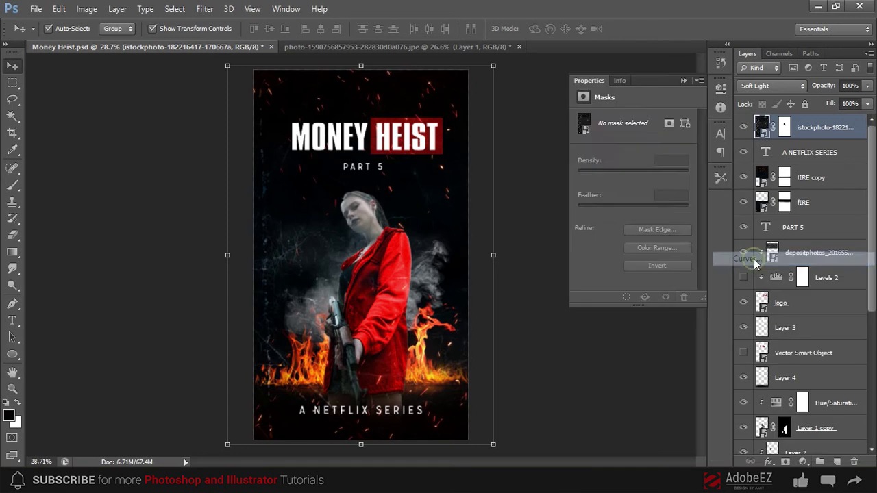
left_click_drag(652, 181, 654, 185)
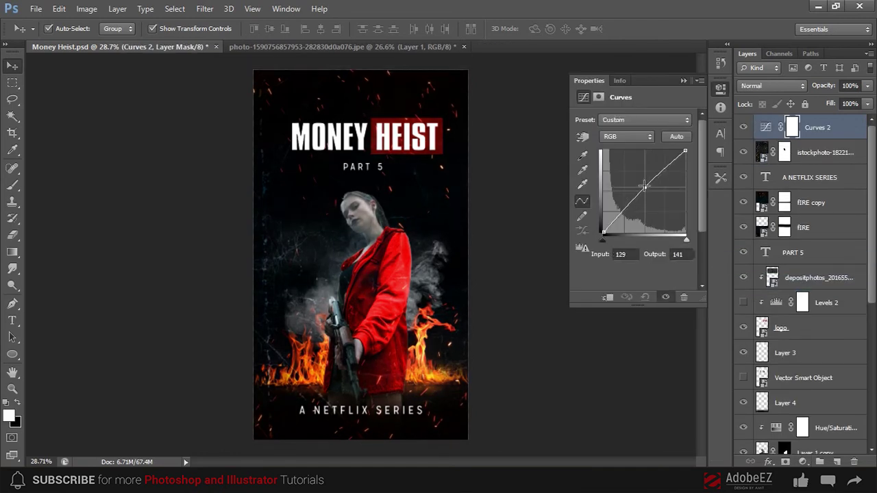
left_click_drag(644, 186, 643, 183)
left_click(609, 137)
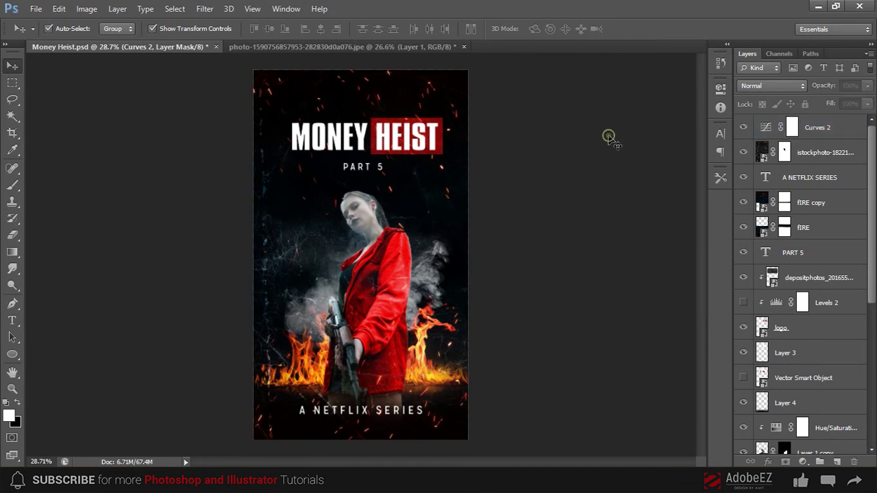
- Inspect the Curves 2 and Layer 1 copy masks and view the original woman layer alone
left_click(791, 128)
key("e")
scroll(360, 206, "up", 10, "alt")
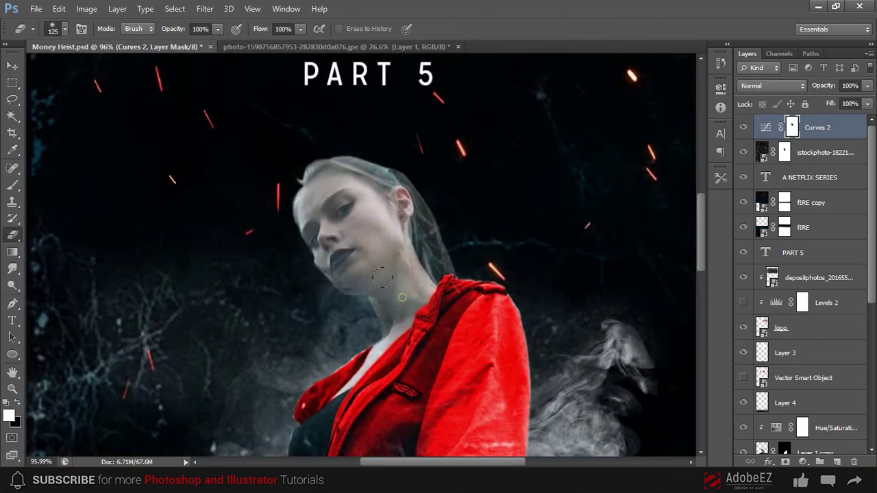
key("v")
scroll(374, 240, "down", 3, "alt")
scroll(771, 420, "down", 3)
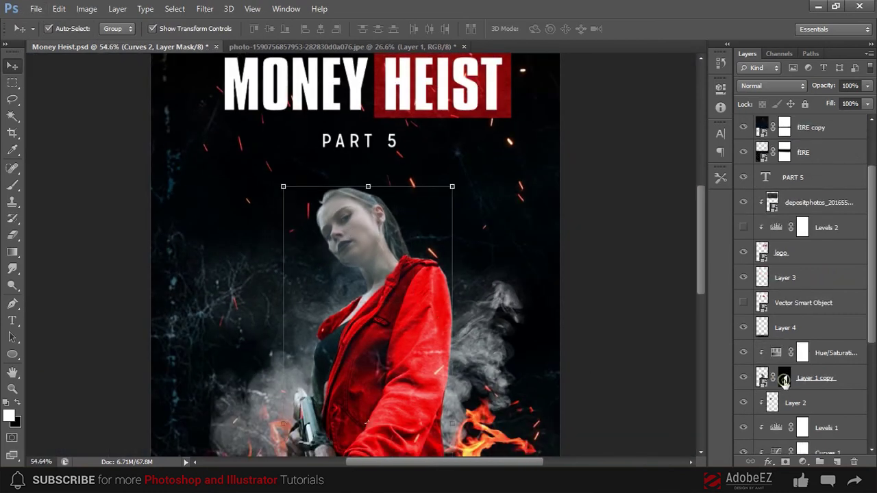
left_click(784, 379)
left_click(743, 378, "alt")
scroll(747, 382, "down", 3)
left_click(744, 406, "alt")
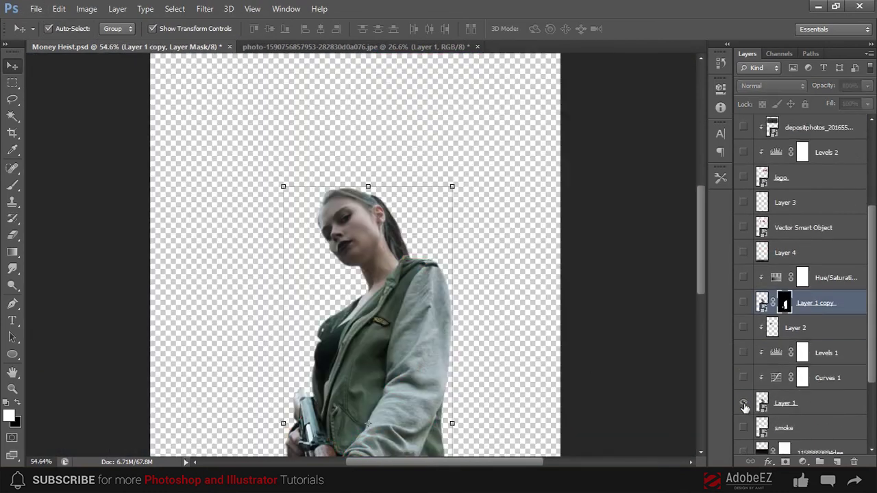
left_click(785, 403)
- Try a Layer 1 mask stroke over the eyes, then undo it
left_click(784, 402)
key("e")
key("x")
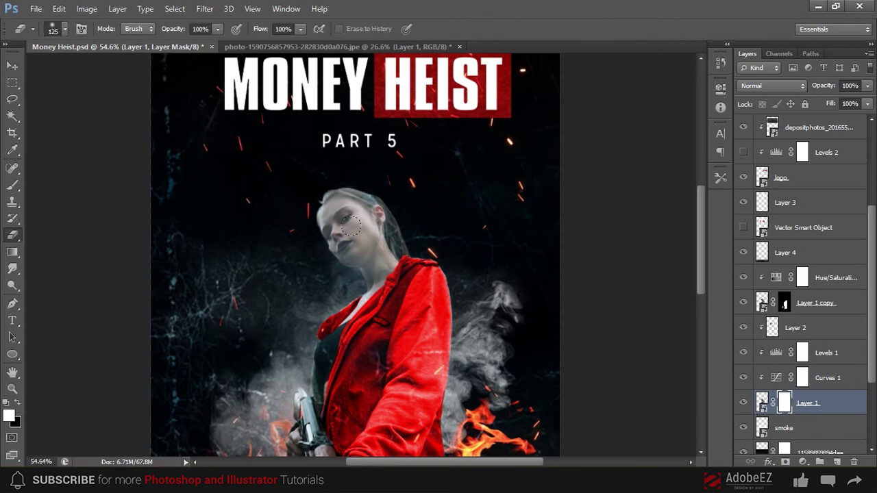
scroll(354, 144, "up", 5)
left_click_drag(319, 287, 356, 291)
key("ctrl+z")
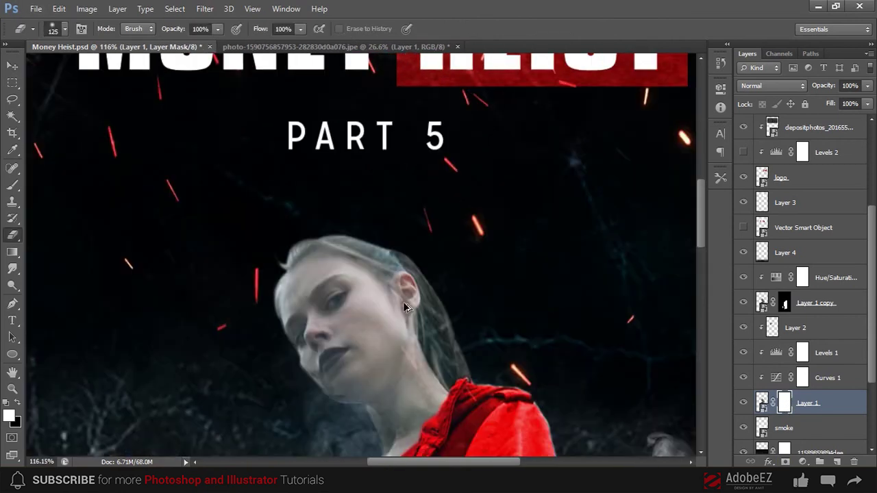
scroll(801, 274, "up", 3)
left_click(817, 128)
key("v")
scroll(634, 313, "down", 3, "alt")
- Drag the Dalí mask JPEG from File Explorer into Photoshop as its own document
right_click(524, 356)
left_click(799, 410)
scroll(799, 410, "down", 3)
scroll(794, 413, "down", 3)
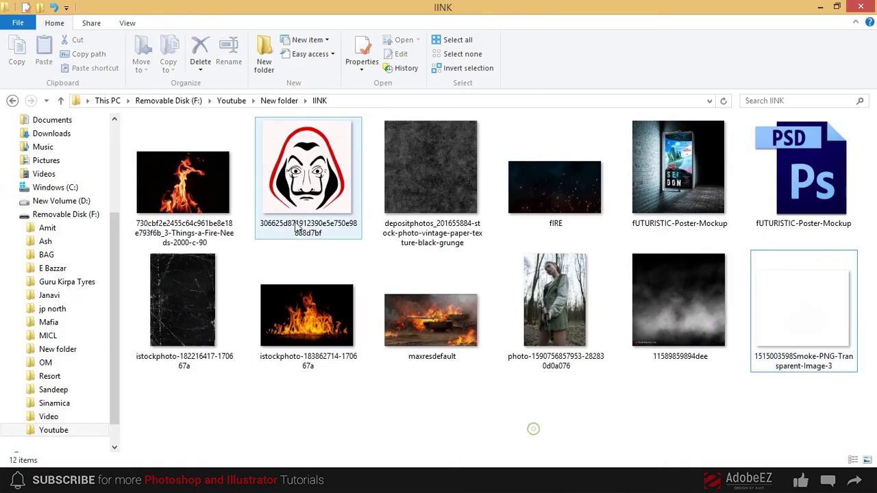
left_click_drag(295, 171, 484, 6)
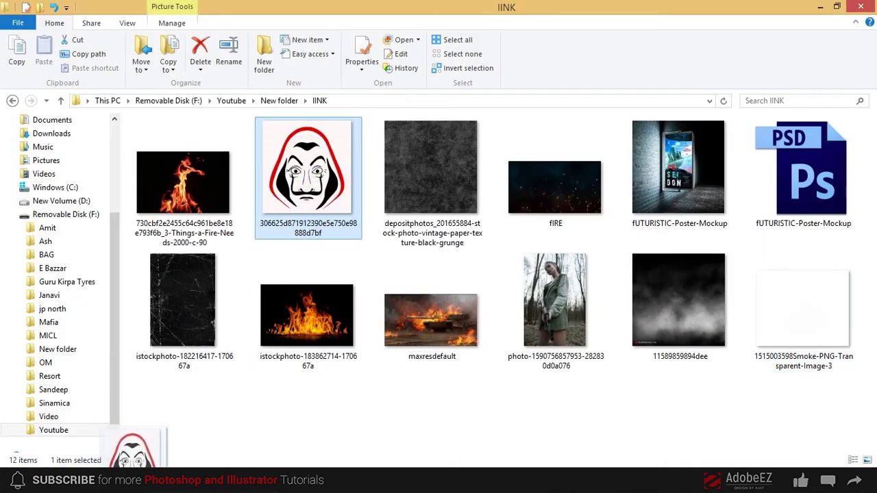
scroll(524, 235, "up", 5, "alt")
- Magic Wand the mask's black mustache, copy it to its own layer, and hide the mask image
key("w")
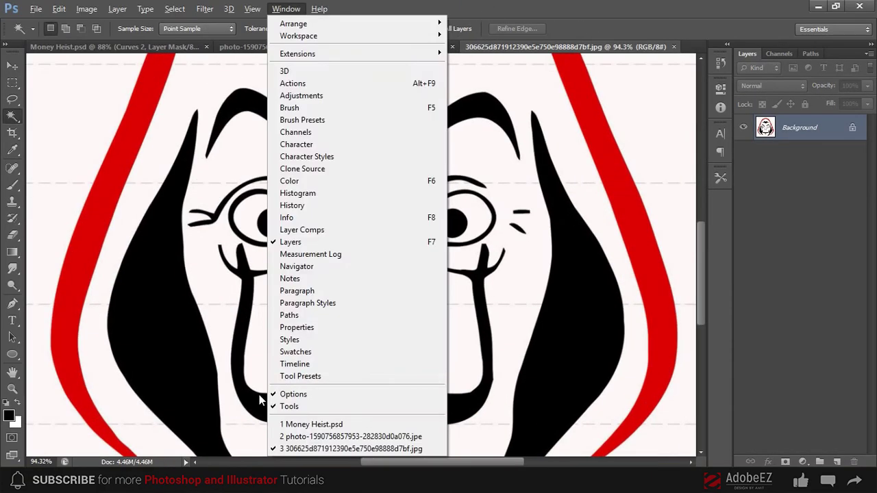
left_click(337, 382)
key("ctrl+j")
key("v")
scroll(93, 381, "up", 5, "alt")
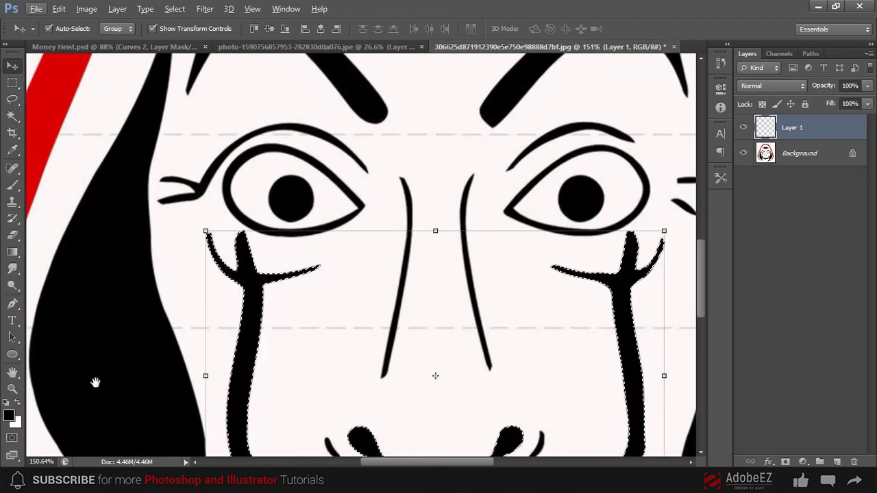
scroll(33, 418, "down", 3)
left_click(743, 152)
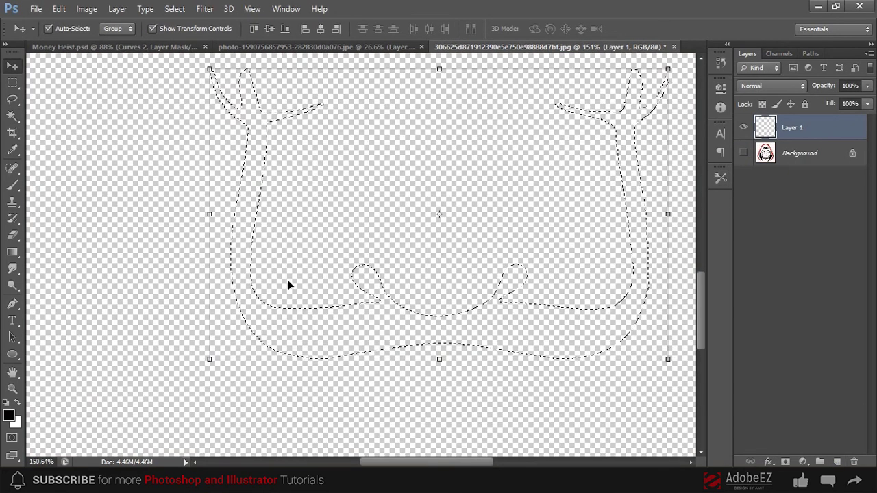
- Paint the selected mustache white with a 175 px brush, then deselect
key("b")
right_click(276, 174)
key("Return")
key("x")
mouse_move(246, 79)
left_mouse_down()
mouse_move(242, 119)
mouse_move(633, 110)
left_mouse_up()
scroll(430, 256, "down", 2, "alt")
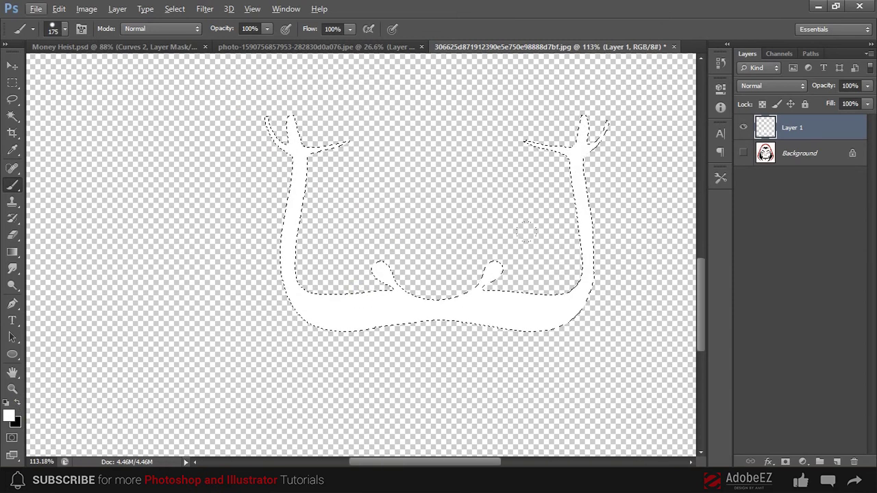
key("ctrl+d")
- Drag the white mustache into the Money Heist poster, then shrink, rotate and place it on her face
key("v")
left_click_drag(559, 301, 398, 249)
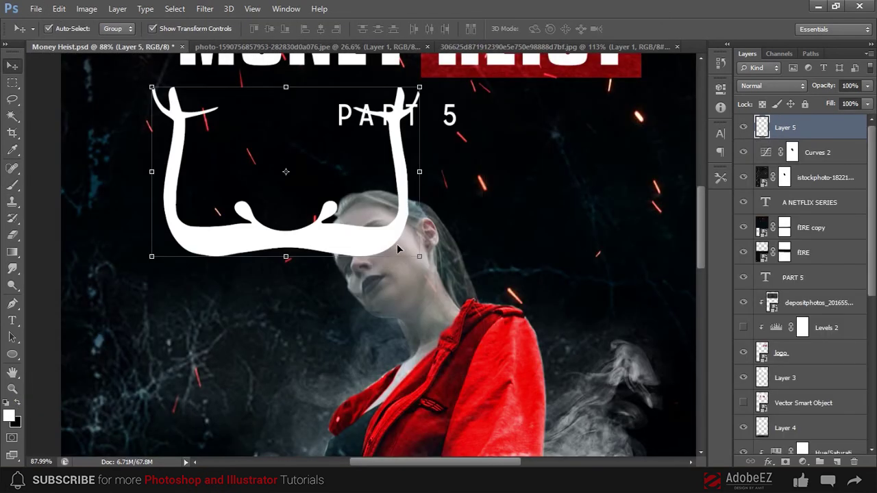
right_click(532, 260)
key("Escape")
left_click_drag(420, 256, 336, 210)
left_click_drag(340, 174, 414, 250)
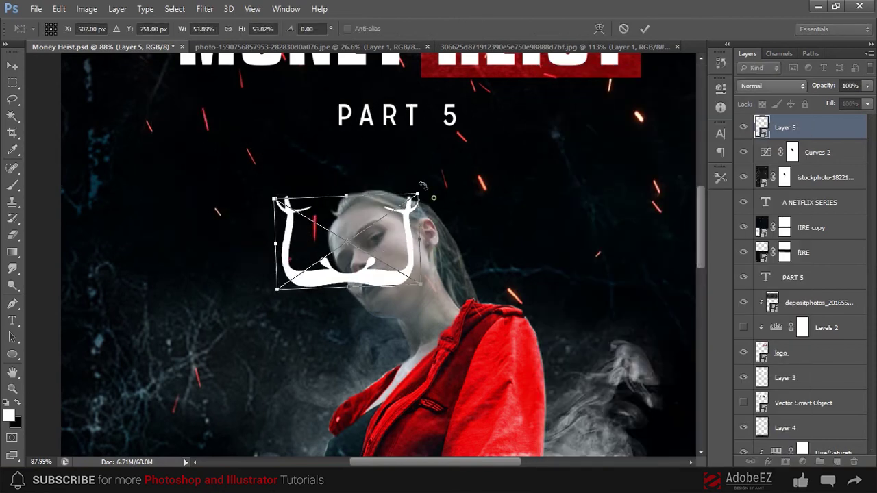
left_click_drag(422, 185, 394, 159)
scroll(390, 215, "up", 2)
scroll(389, 215, "up", 2)
mouse_move(446, 295)
left_mouse_down()
mouse_move(391, 260)
mouse_move(407, 277)
mouse_move(375, 220)
mouse_move(376, 280)
left_mouse_up()
scroll(376, 280, "up", 2)
scroll(376, 280, "up", 2)
- Distort the mustache's corners to fit around the woman's upper lip
right_click(401, 226)
left_click(448, 329)
left_click_drag(404, 147, 414, 170)
left_click_drag(284, 255, 288, 247)
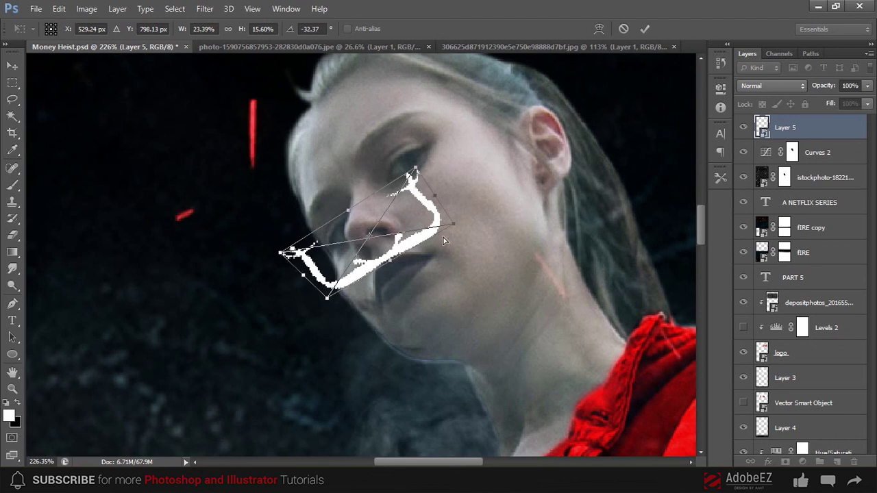
left_click_drag(452, 223, 427, 220)
key("Return")
- Move the distorted mustache aside as a guide and add a new empty layer
scroll(427, 219, "down", 2)
scroll(436, 192, "down", 2)
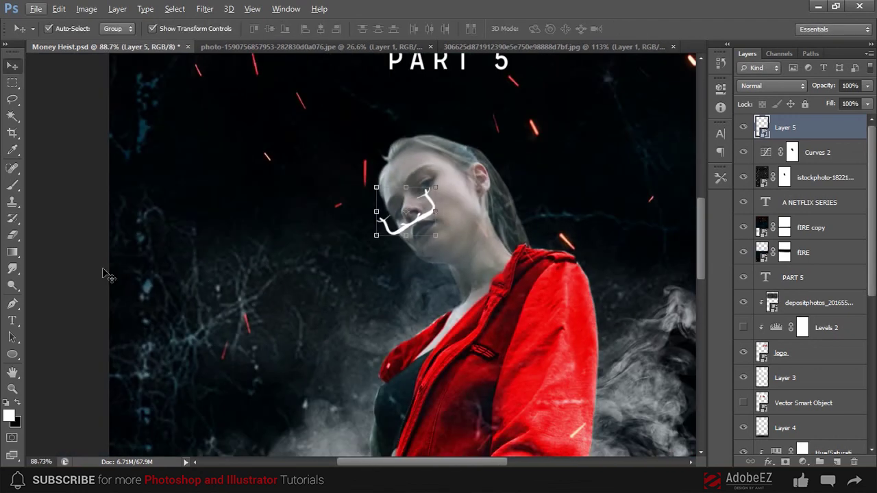
scroll(411, 206, "down", 1)
scroll(372, 228, "up", 2)
scroll(531, 221, "up", 2)
left_click_drag(531, 222, 381, 251)
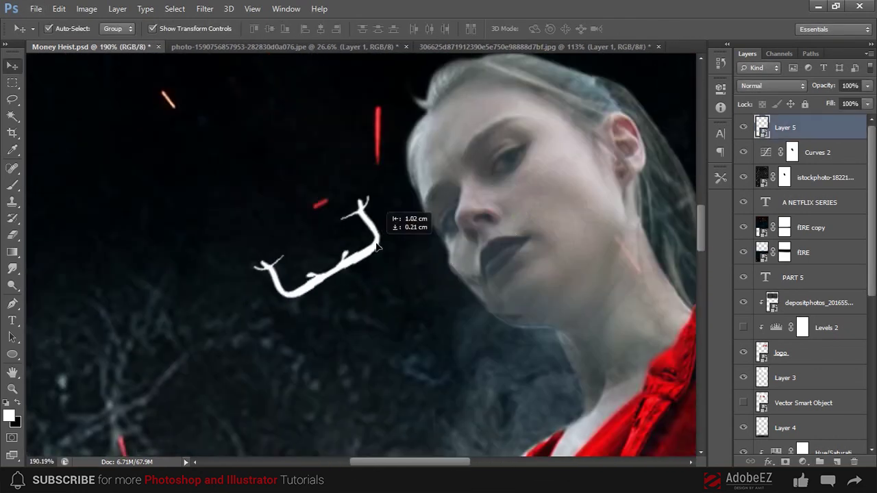
key("ctrl+shift+alt+n")
key("b")
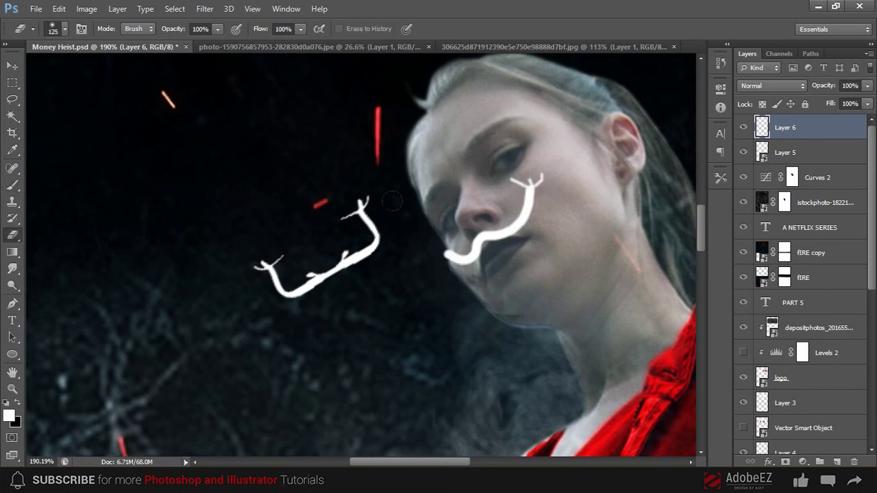
- Set the brush size to 45 and remove the leftover guide mustache
key("bracketleft")
key("bracketleft")
key("bracketleft")
right_click(440, 250)
double_click(523, 340)
scroll(392, 256, "down", 4)
key("v")
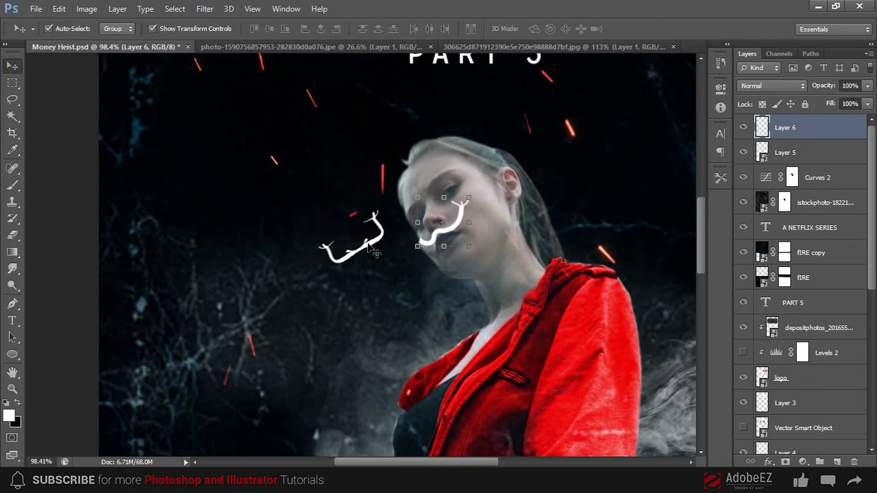
left_click(464, 247)
key("ctrl+z")
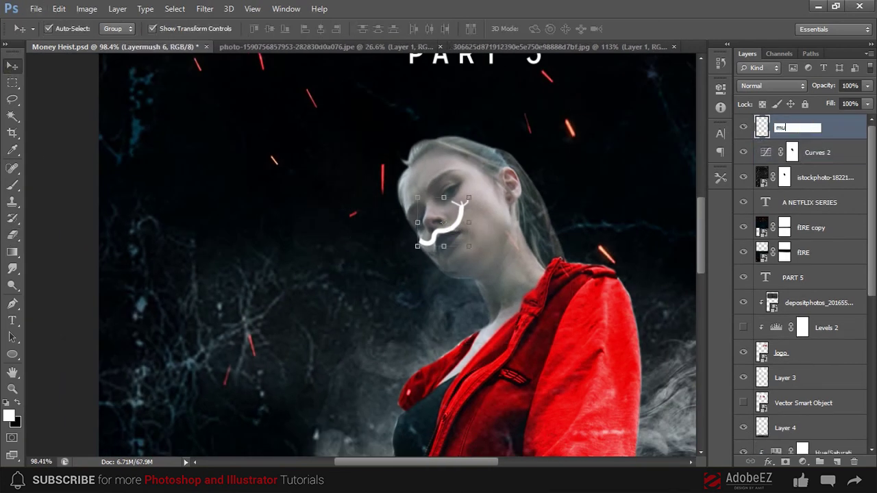
- Move the mush layer down the layer stack
scroll(665, 146, "down", 3)
scroll(814, 143, "down", 2)
scroll(814, 137, "up", 2)
key("ctrl+shift+bracketleft")
key("ctrl+bracketright")
key("ctrl+bracketright")
key("ctrl+bracketright")
key("ctrl+bracketright")
key("ctrl+bracketright")
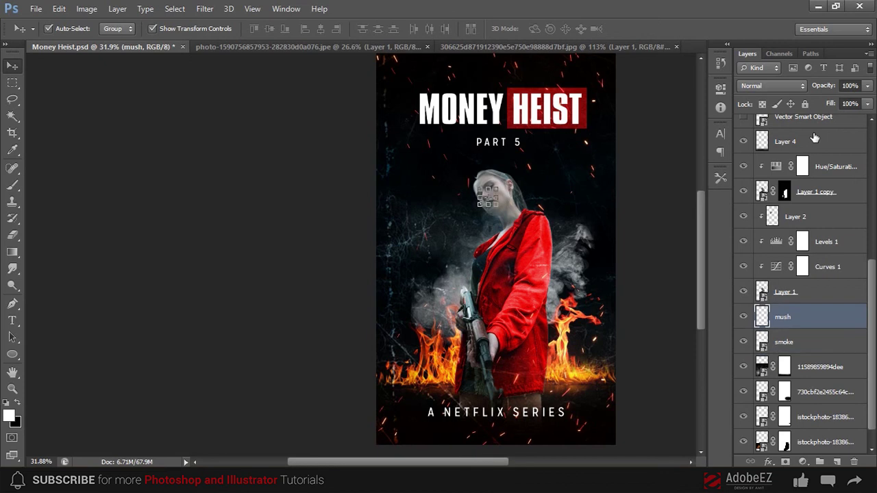
key("ctrl+bracketright")
- Select the mush layer and set its blend mode to Normal
scroll(505, 231, "up", 4)
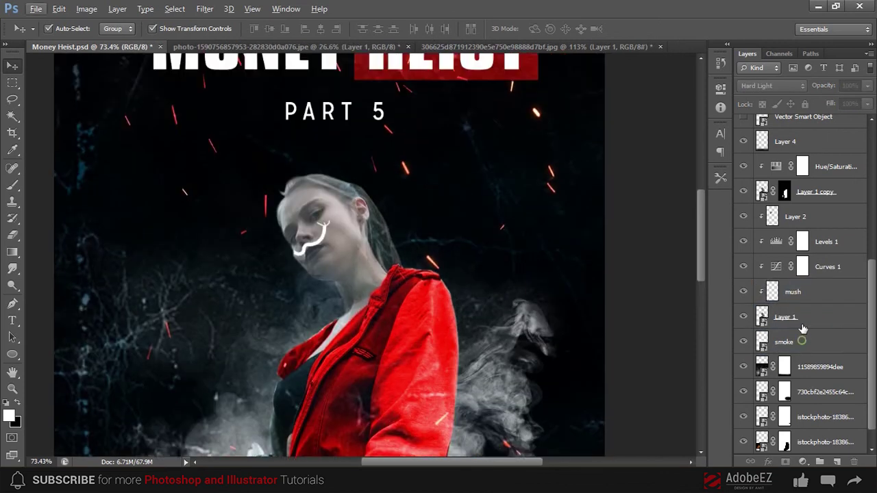
left_click(802, 339)
left_click(808, 293)
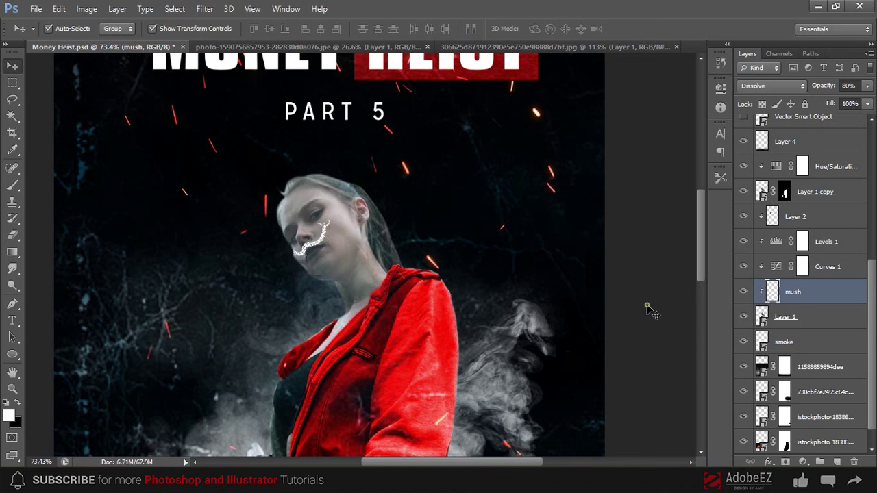
left_click(772, 86)
- Preview the finished Money Heist poster in full-screen mode
scroll(357, 231, "up", 2)
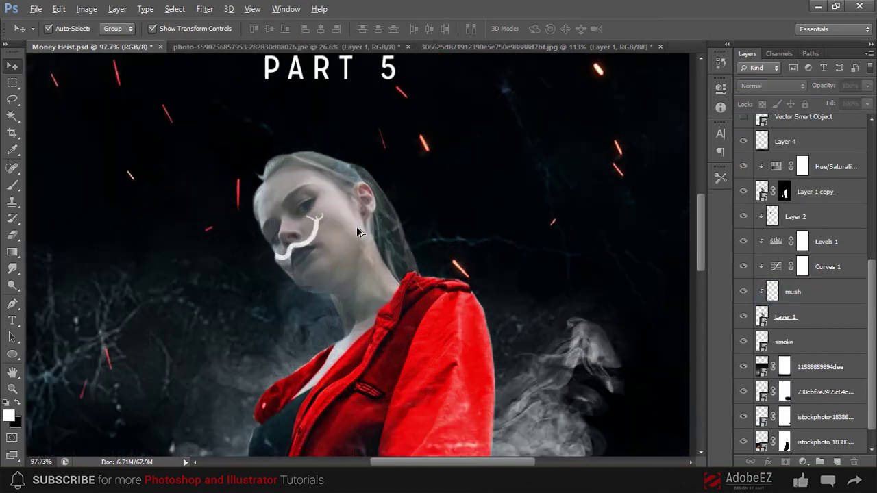
scroll(357, 232, "down", 5)
scroll(554, 196, "up", 1)
scroll(556, 198, "down", 3)
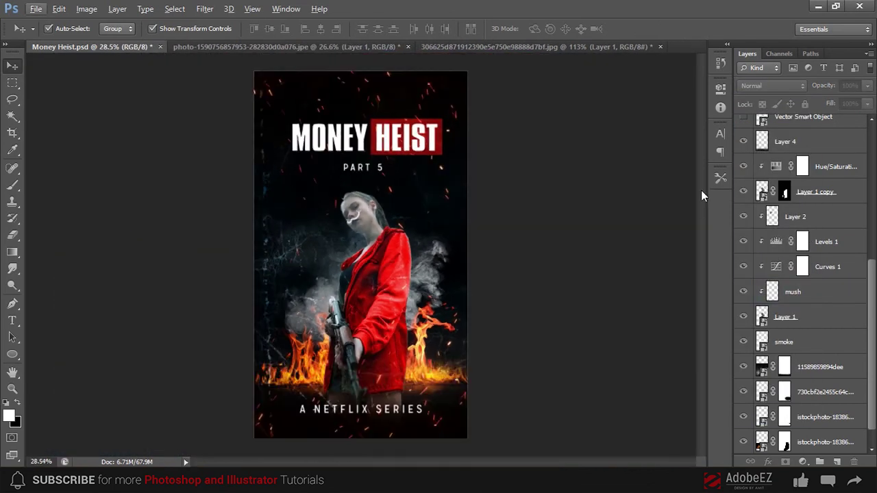
scroll(760, 152, "up", 5)
scroll(579, 193, "up", 1)
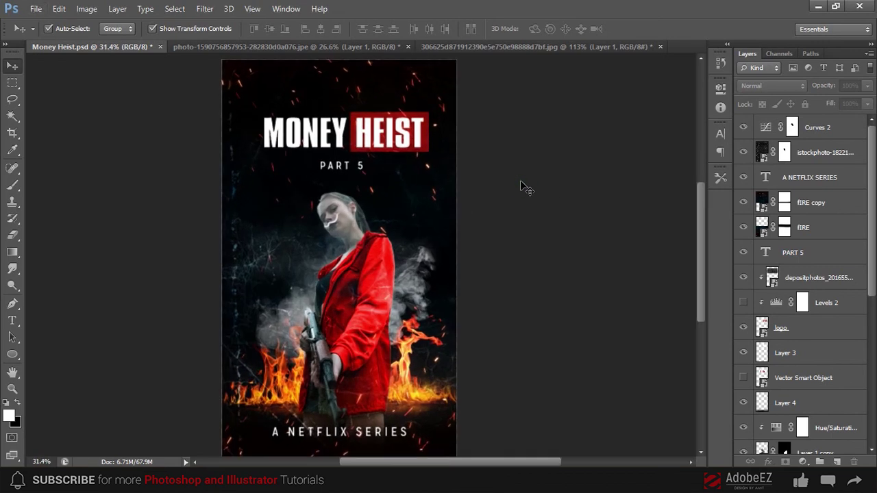
key("f")
key("f")
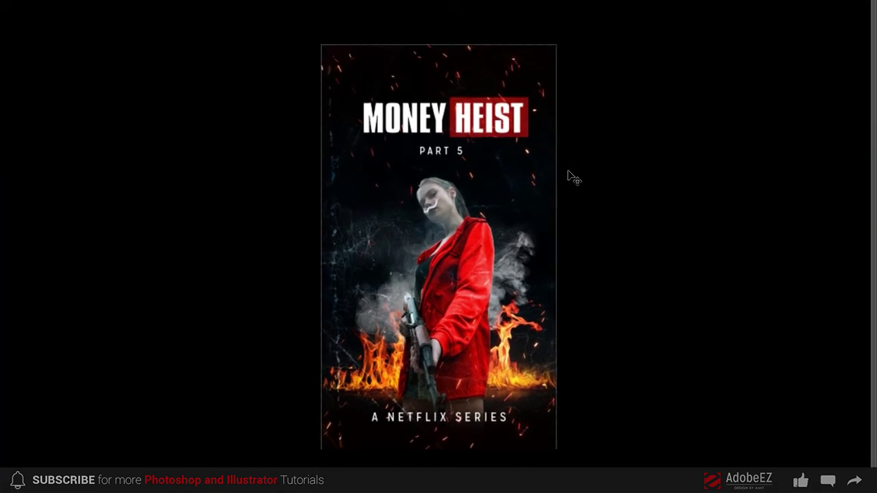
scroll(527, 205, "up", 1)
scroll(590, 261, "down", 1)
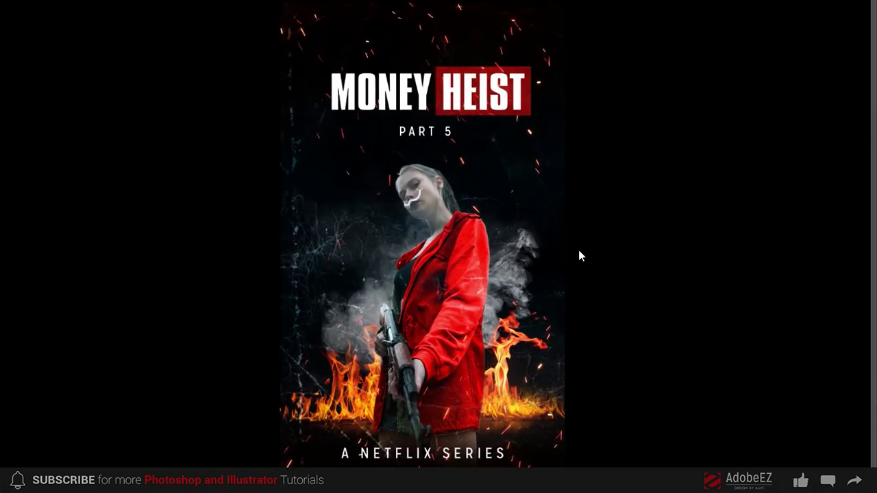
scroll(615, 247, "down", 1)
- Save the poster as a JPEG, accepting the quality-12 progressive options
key("f")
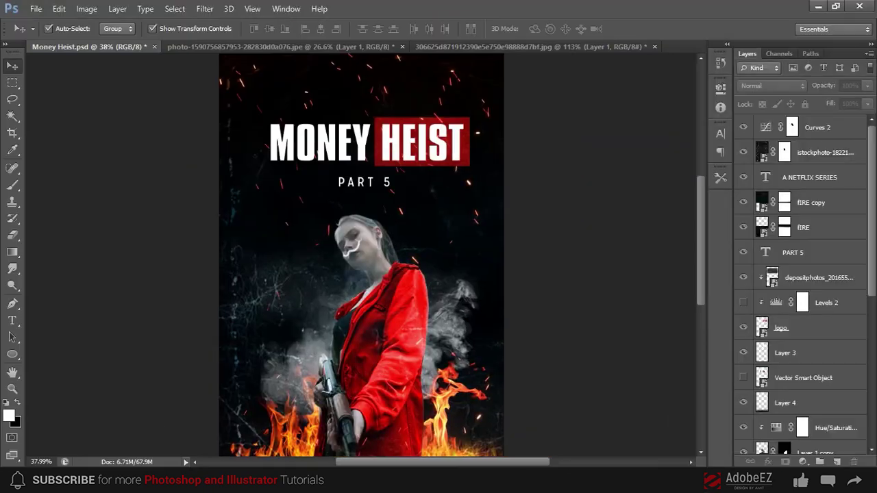
key("ctrl+shift+s")
left_click(524, 308)
left_click(425, 190)
key("Return")
- Close the mask image and model photo documents without saving
left_click(507, 118)
right_click(525, 47)
left_click(557, 69)
left_click(368, 195)
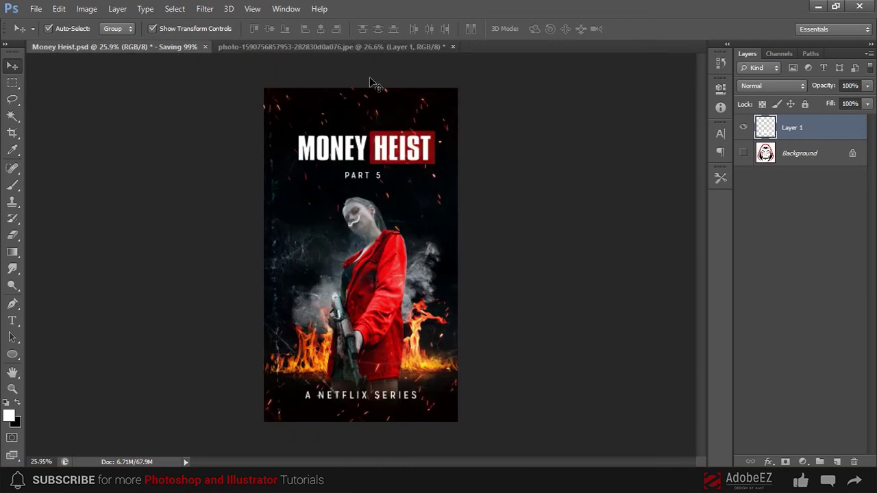
left_click(399, 68)
left_click(419, 195)
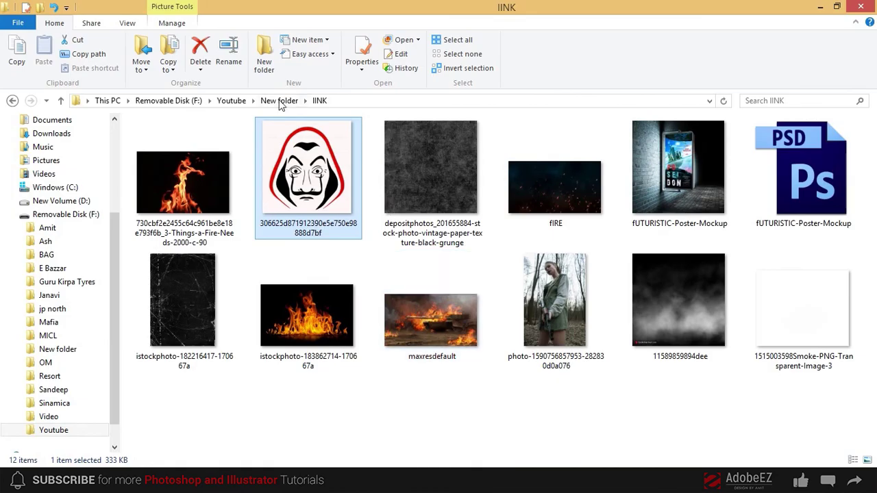
- Delete the FUTURISTIC-Poster-Mockup JPG from the IINK folder
left_click(280, 101)
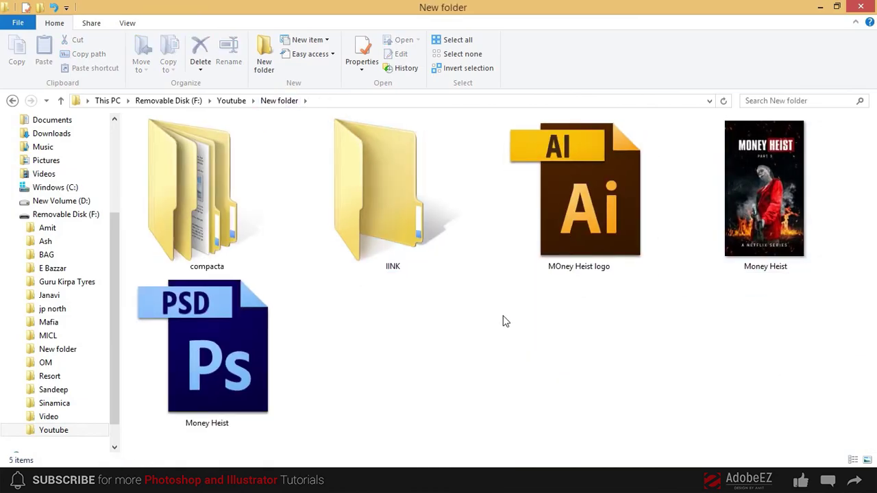
double_click(335, 194)
left_click(305, 351)
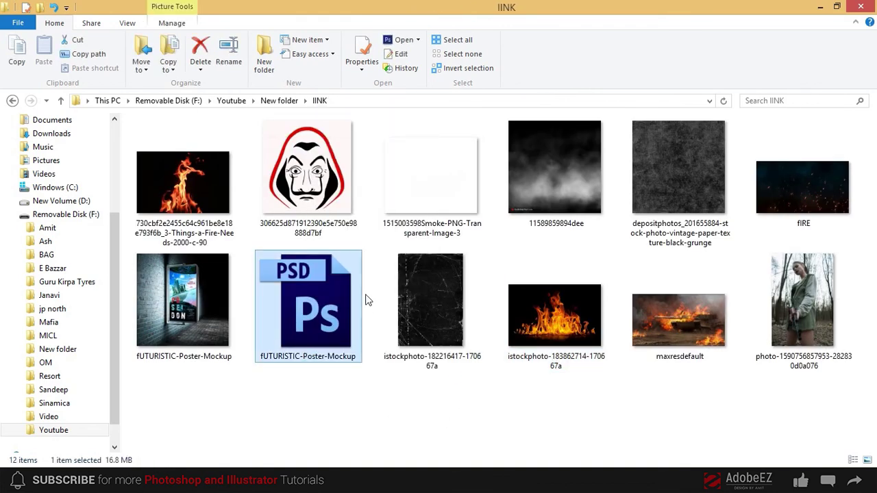
left_click(199, 329)
key("Delete")
left_click(484, 294)
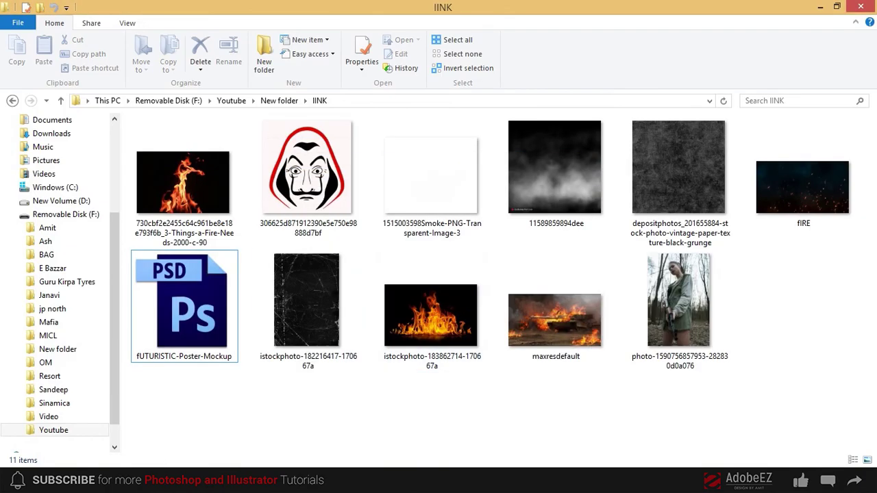
- Open the mockup PSD and drag the Money Heist JPEG from New folder into it
left_click(198, 329)
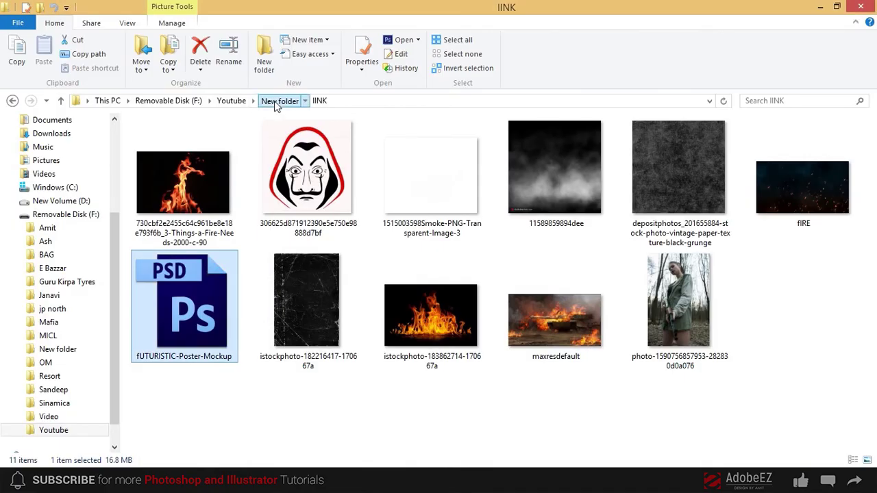
left_click(274, 101)
left_click(656, 185)
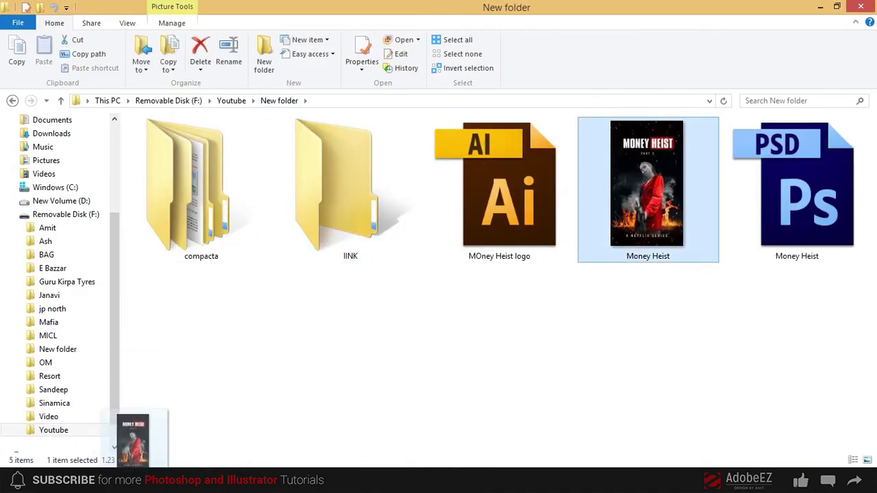
left_click_drag(657, 185, 383, 315)
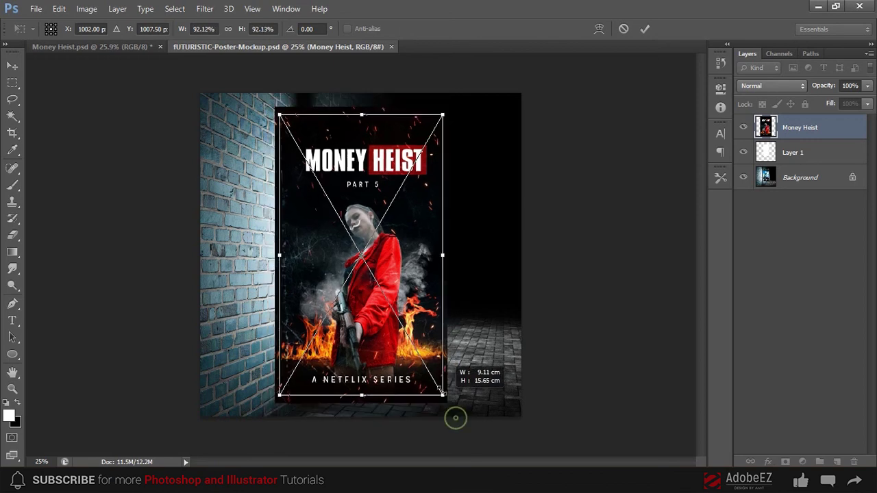
- Scale the placed Money Heist image and distort its four corners onto the lightbox frame
left_click_drag(458, 419, 420, 359)
scroll(411, 308, "up", 3)
right_click(384, 234)
left_click(419, 331)
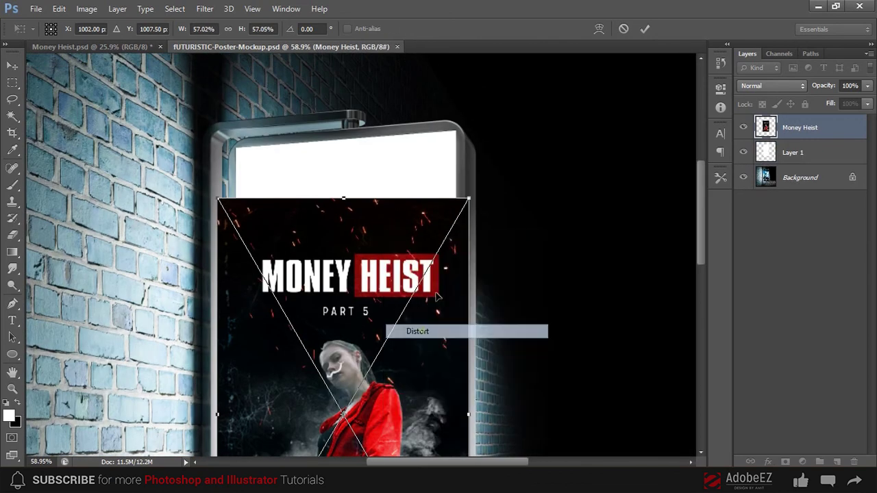
left_click_drag(466, 198, 457, 135)
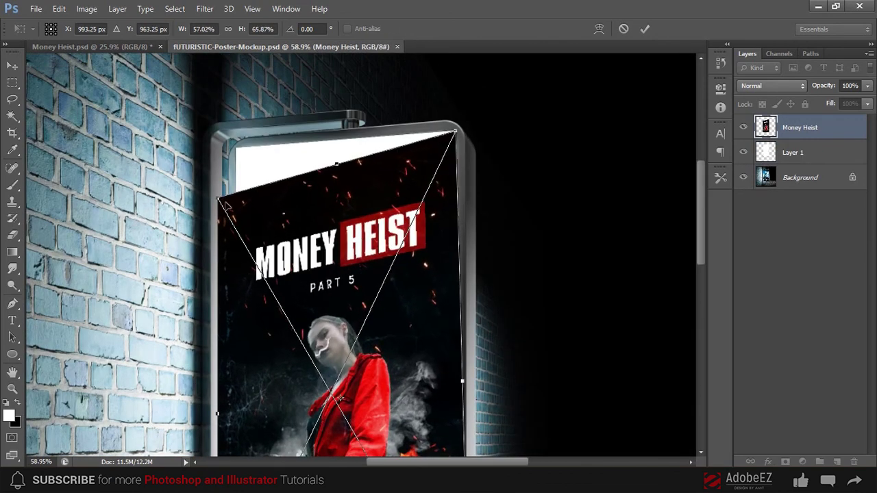
left_click_drag(226, 205, 234, 145)
scroll(308, 308, "down", 5)
mouse_move(288, 329)
left_mouse_down()
mouse_move(286, 314)
mouse_move(267, 384)
mouse_move(340, 366)
left_mouse_up()
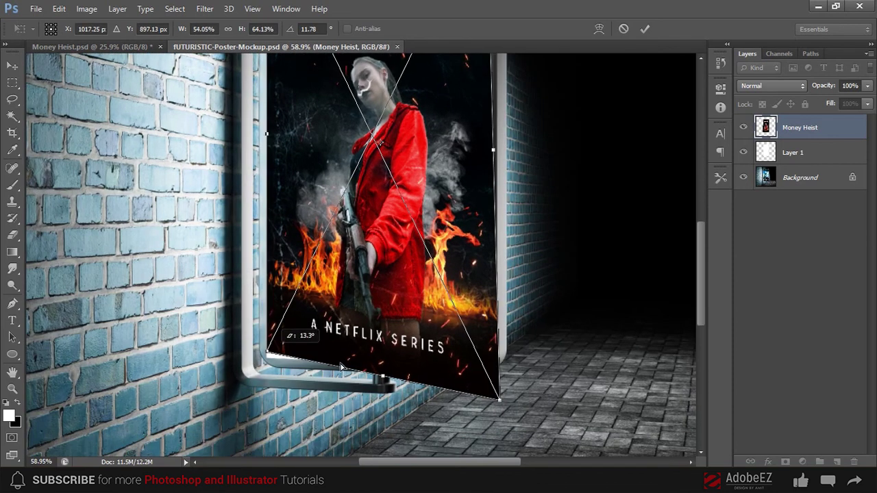
left_click_drag(497, 403, 487, 366)
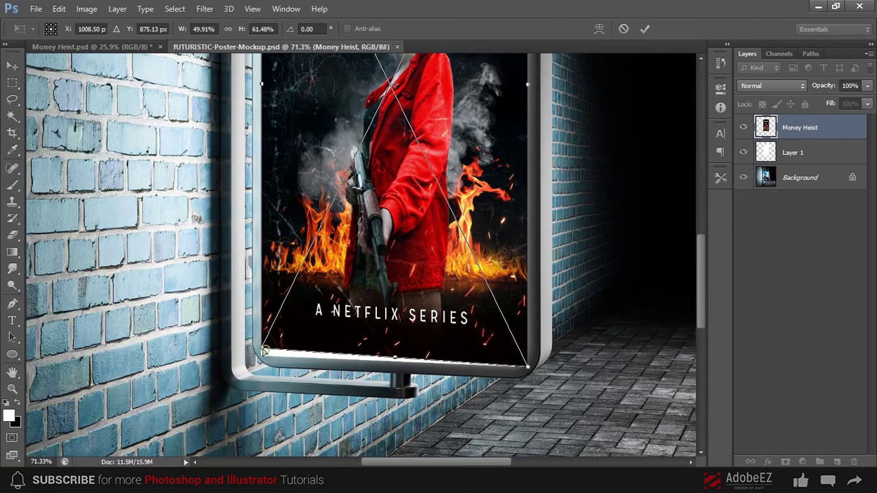
left_click_drag(298, 377, 274, 360)
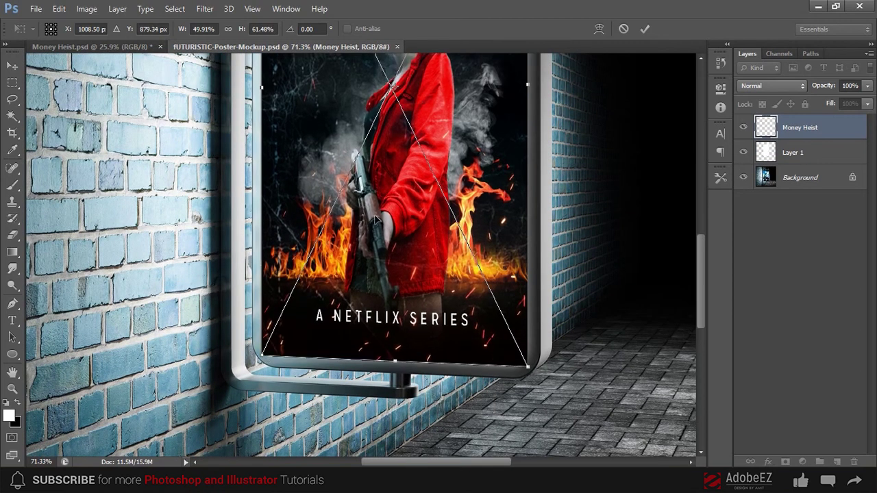
scroll(446, 226, "up", 3)
key("Return")
- Clip the Money Heist poster layer to Layer 1
scroll(446, 226, "down", 5)
left_click(671, 219)
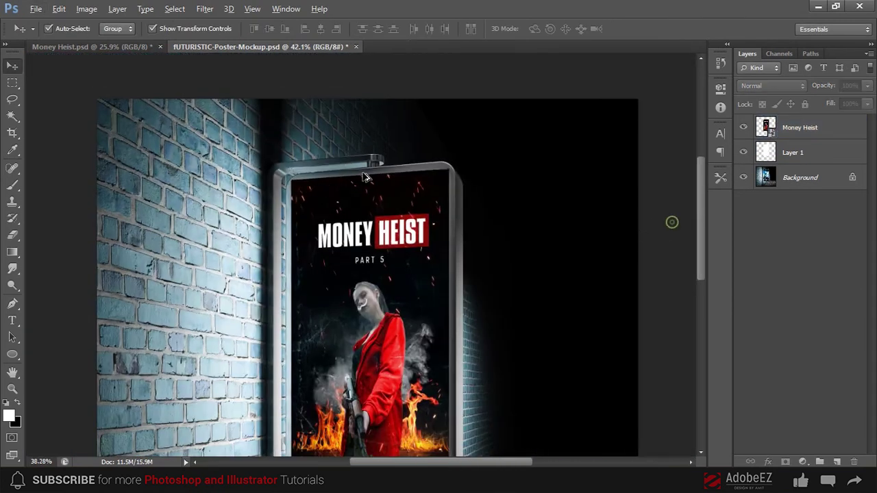
left_click(801, 129)
right_click(808, 129)
left_click(574, 250)
- Add a new Layer 2 above the poster and clip it to the poster
scroll(367, 312, "up", 1)
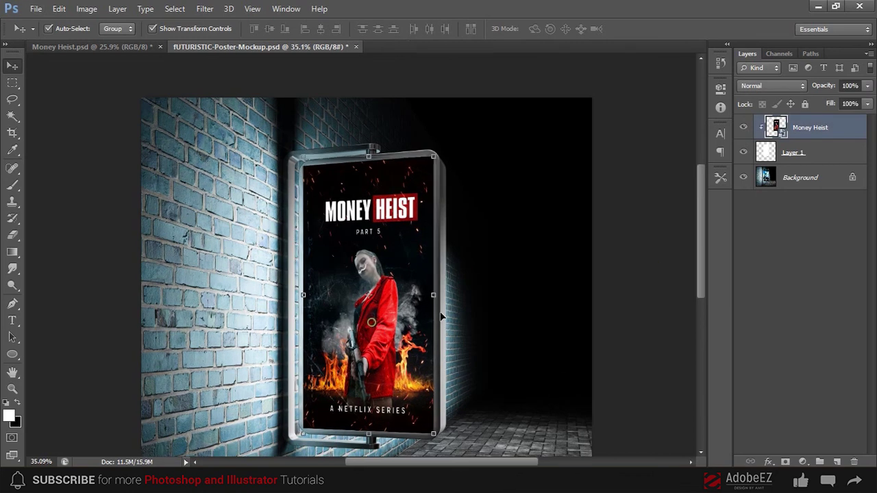
left_click(379, 253)
left_click(836, 462)
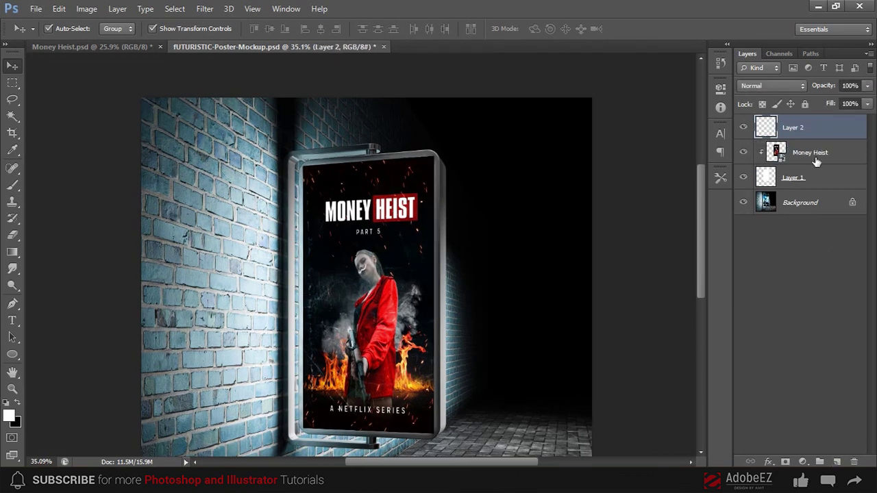
right_click(809, 134)
left_click(582, 204)
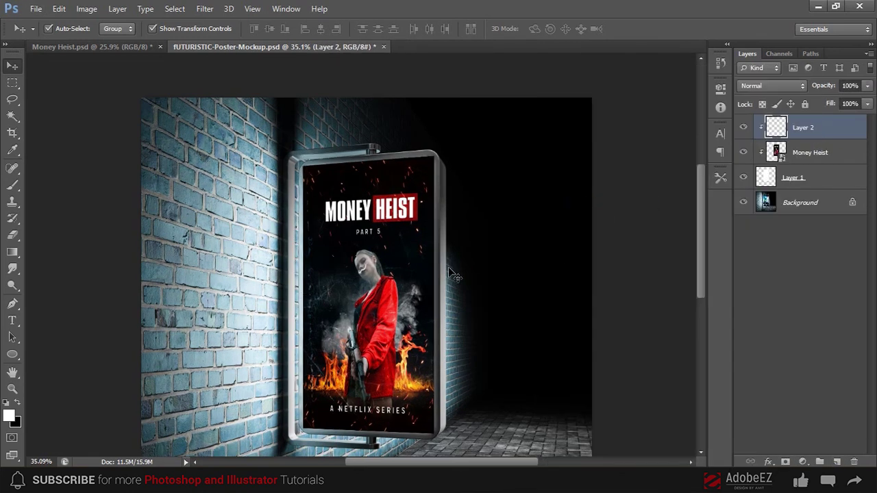
- Choose a soft round 800 px brush and sample the brick wall's light blue
key("b")
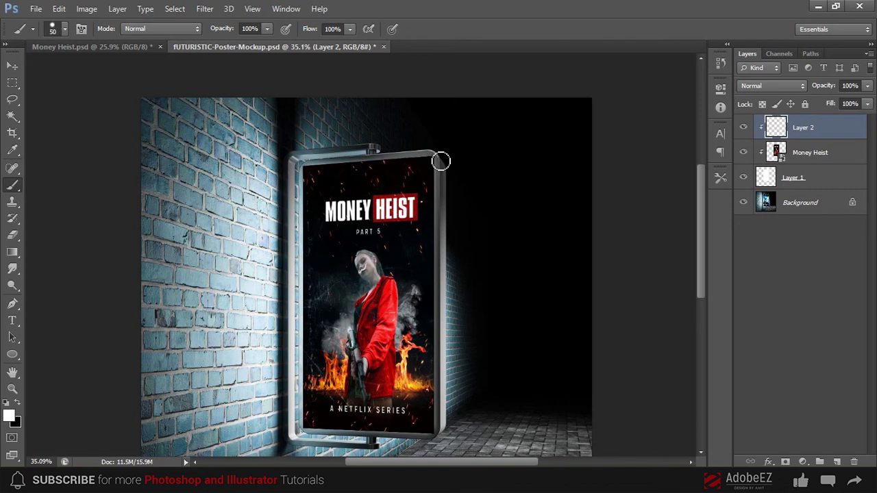
right_click(441, 161)
double_click(507, 248)
left_click(247, 216, "alt")
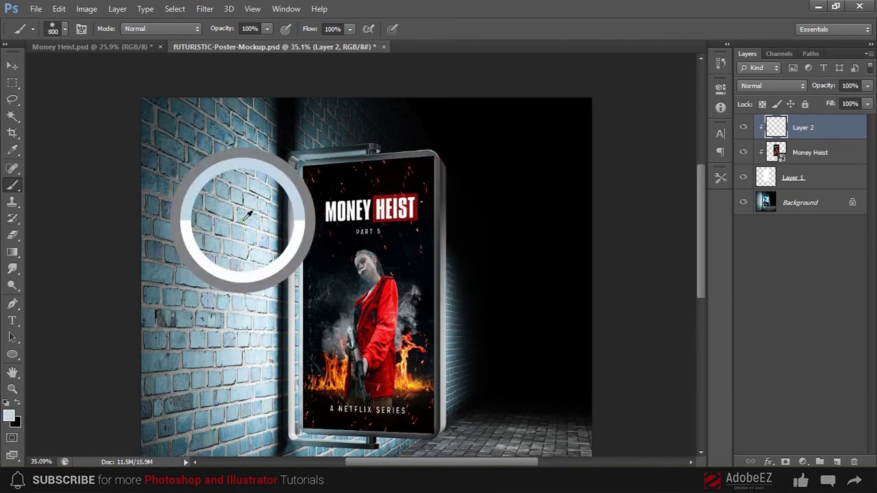